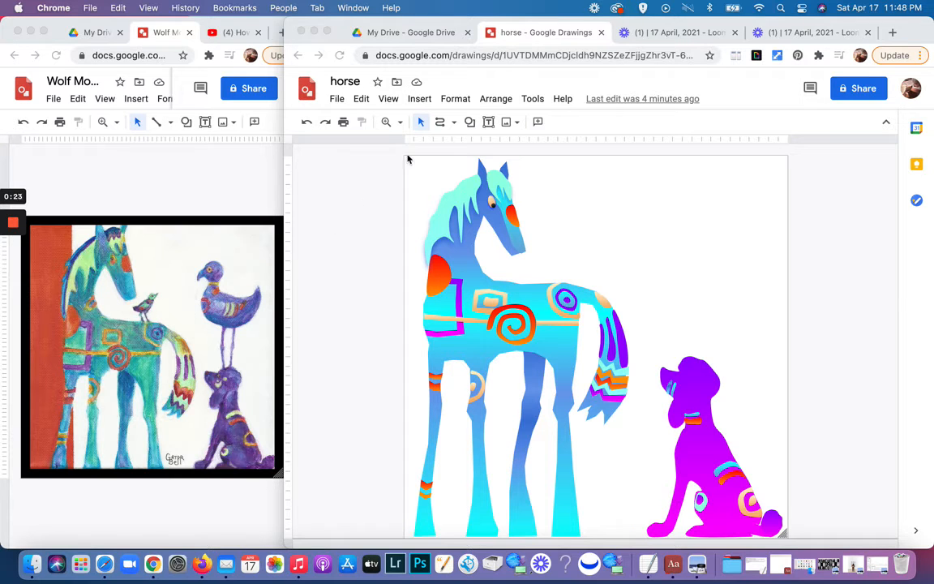
# - Draw a small horizontal oval in the blank area above the dog as the large bird's body
pyautogui.click(470, 123)
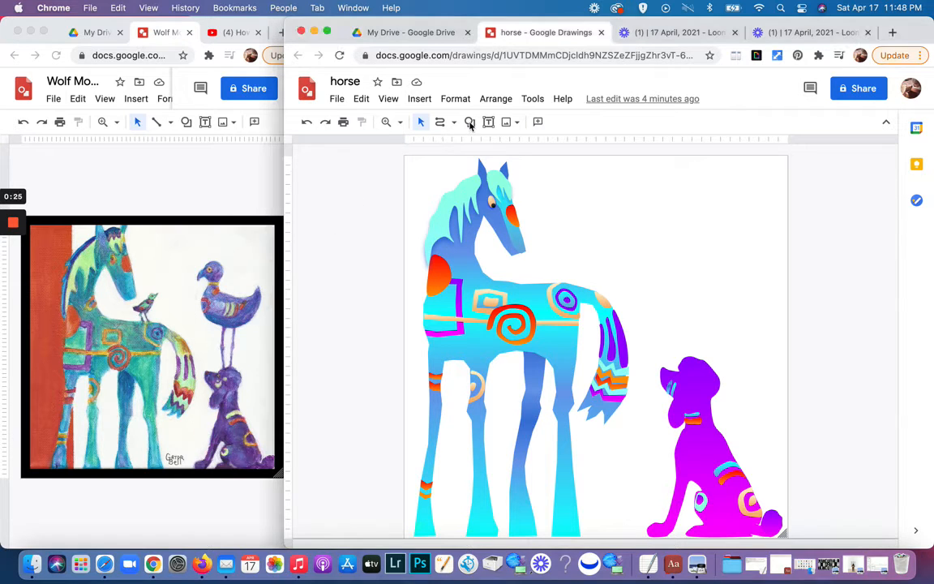
pyautogui.moveTo(484, 147)
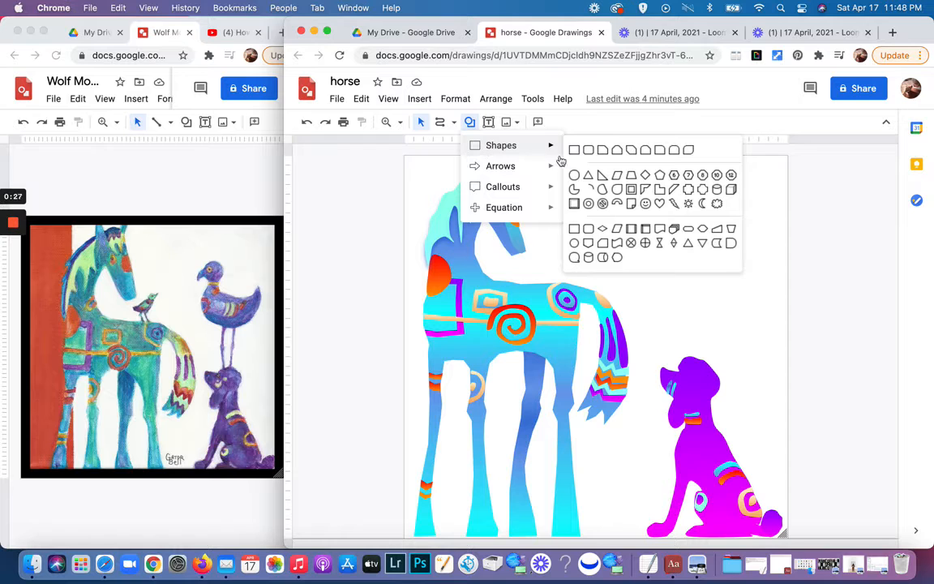
pyautogui.moveTo(560, 148)
pyautogui.click(575, 176)
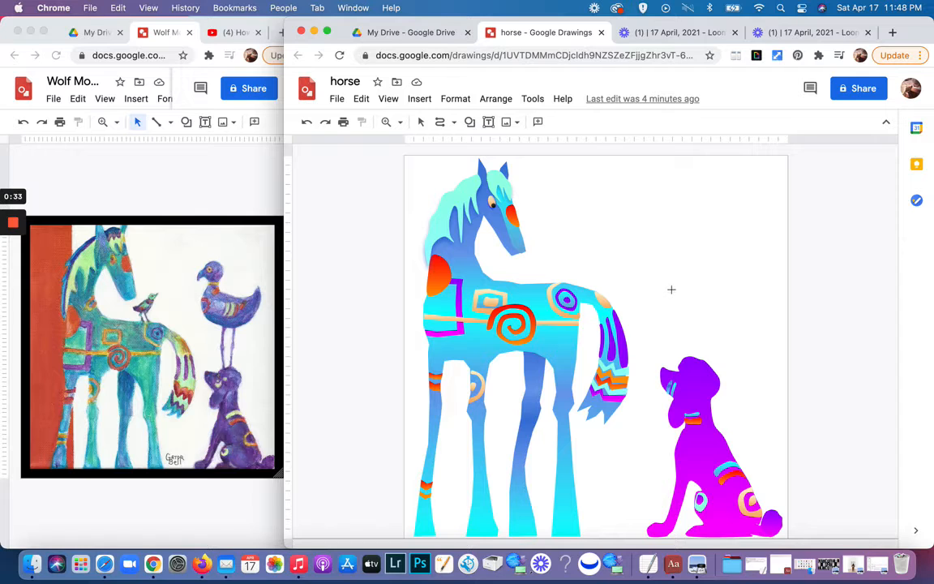
pyautogui.moveTo(673, 281); pyautogui.dragTo(719, 311)
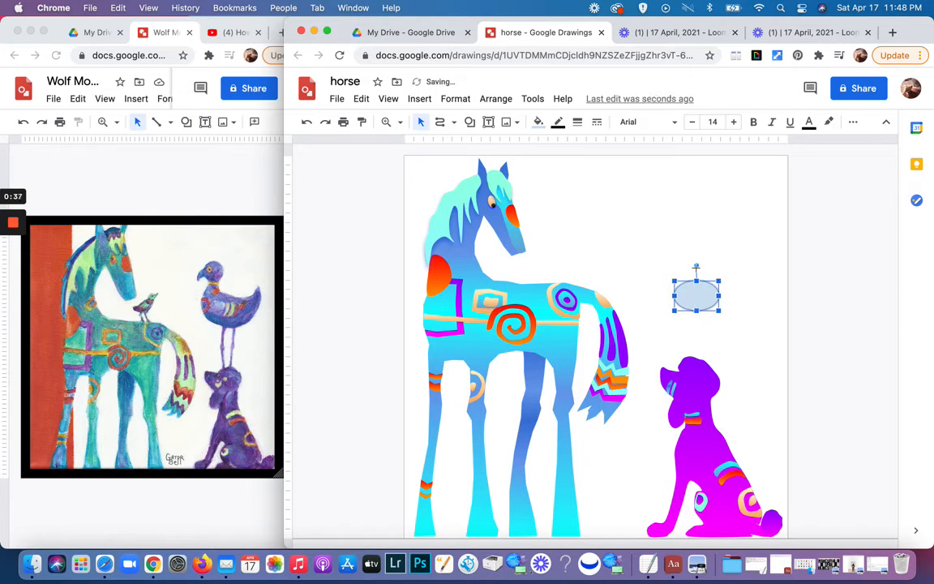
# - Tilt the large bird's body oval clockwise and add a smaller circle above its front end as the head
pyautogui.moveTo(696, 266); pyautogui.dragTo(677, 253)
pyautogui.click(703, 231)
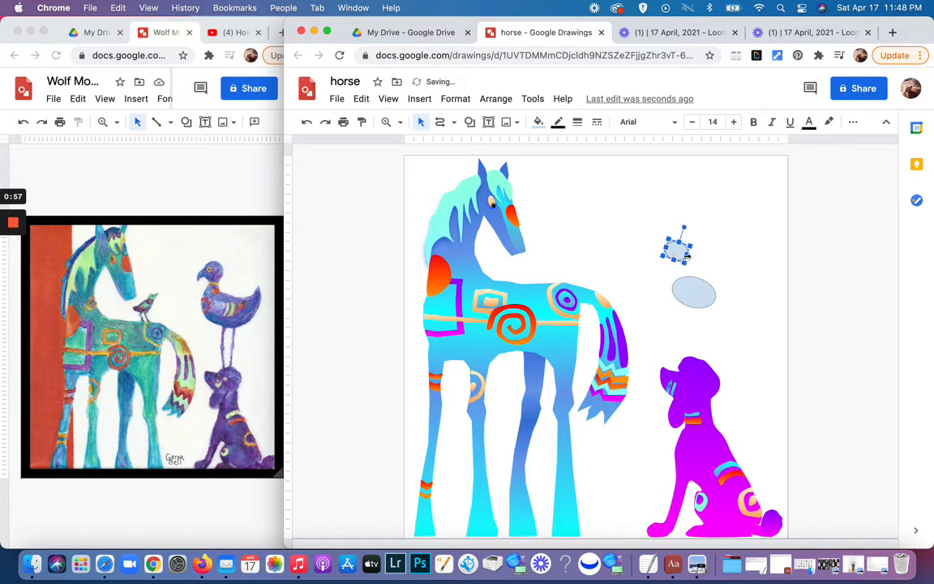
pyautogui.click(683, 260)
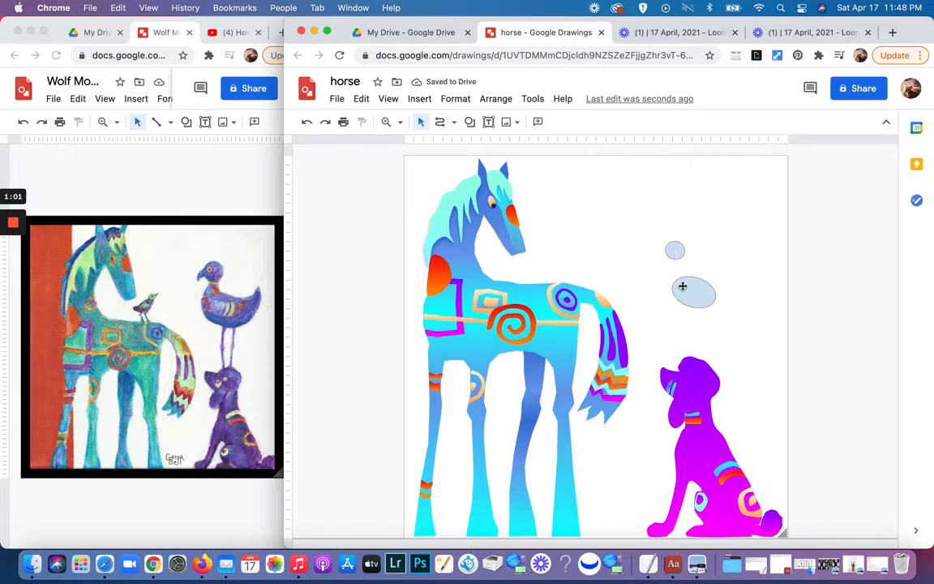
# - Enlarge the large bird's body oval slightly toward the head circle
pyautogui.click(682, 285)
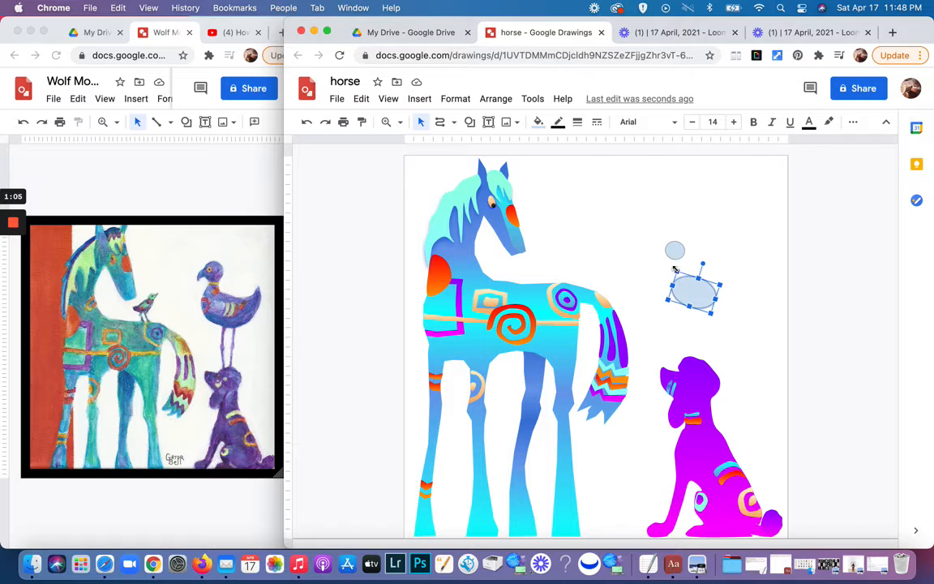
pyautogui.moveTo(674, 270); pyautogui.dragTo(670, 267)
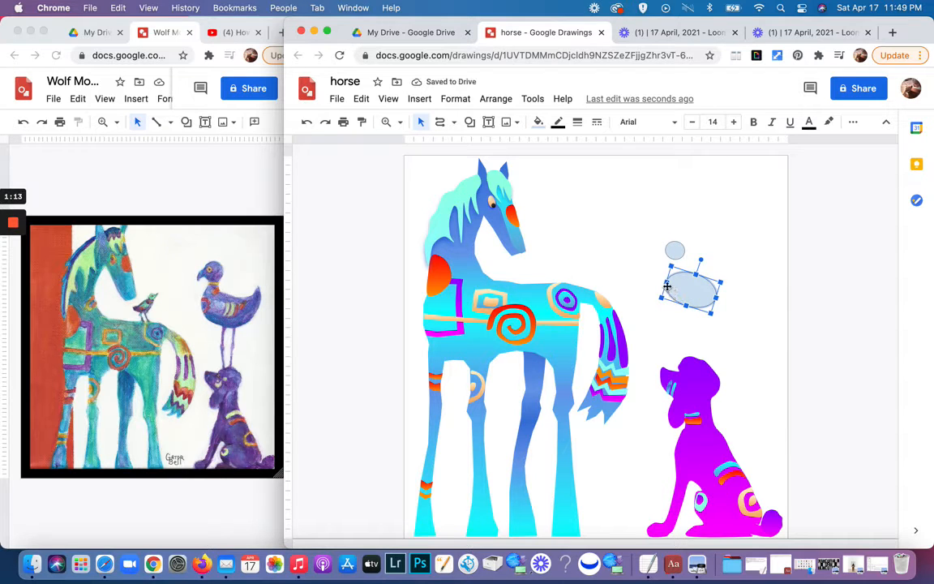
pyautogui.moveTo(666, 283); pyautogui.dragTo(671, 285)
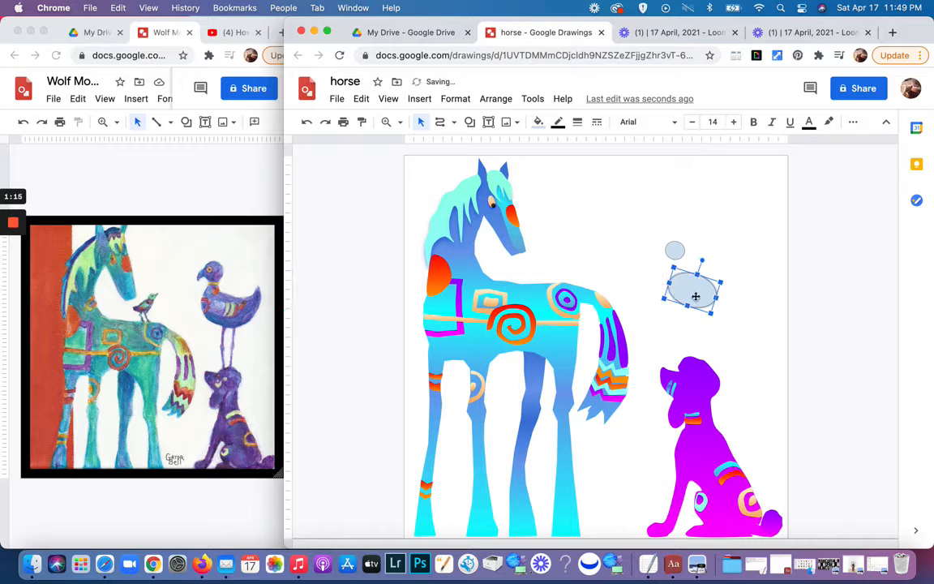
pyautogui.click(718, 268)
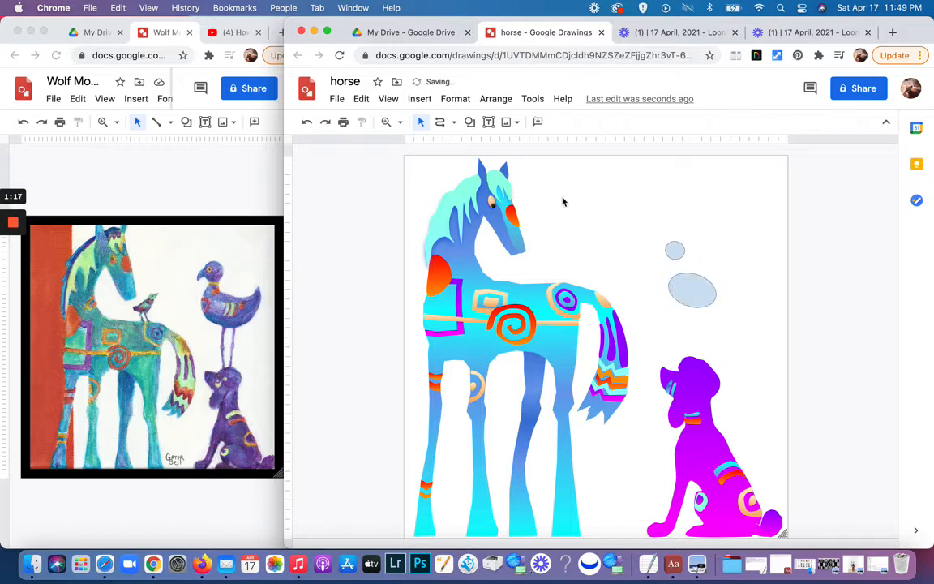
# - Draw closed curves over the ovals for the large bird's belly with upturned tail, and for its neck, head and hooked beak
pyautogui.click(453, 122)
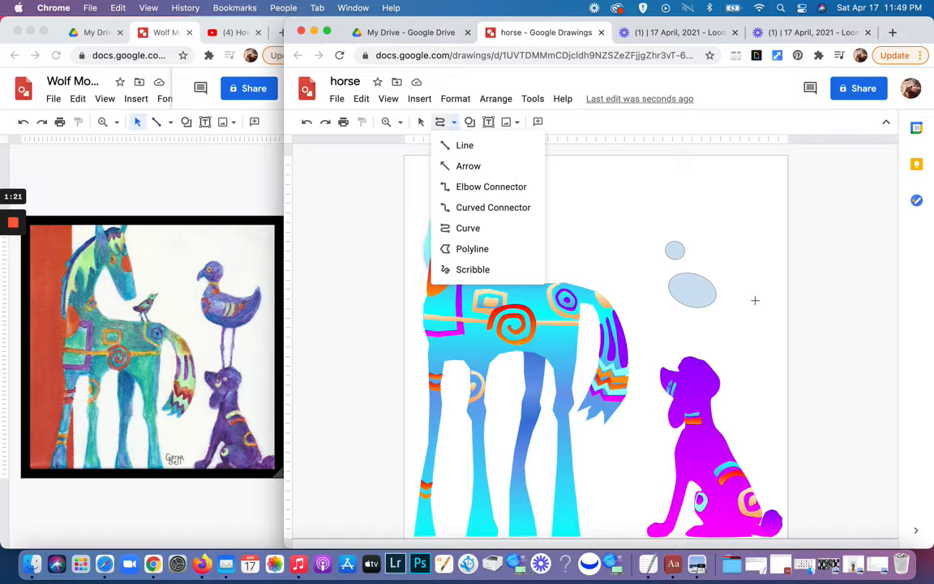
pyautogui.moveTo(708, 283)
pyautogui.mouseDown()
pyautogui.moveTo(737, 264)
pyautogui.moveTo(745, 300)
pyautogui.moveTo(736, 308)
pyautogui.moveTo(743, 291)
pyautogui.moveTo(720, 315)
pyautogui.moveTo(683, 309)
pyautogui.moveTo(666, 290)
pyautogui.moveTo(710, 282)
pyautogui.mouseUp()
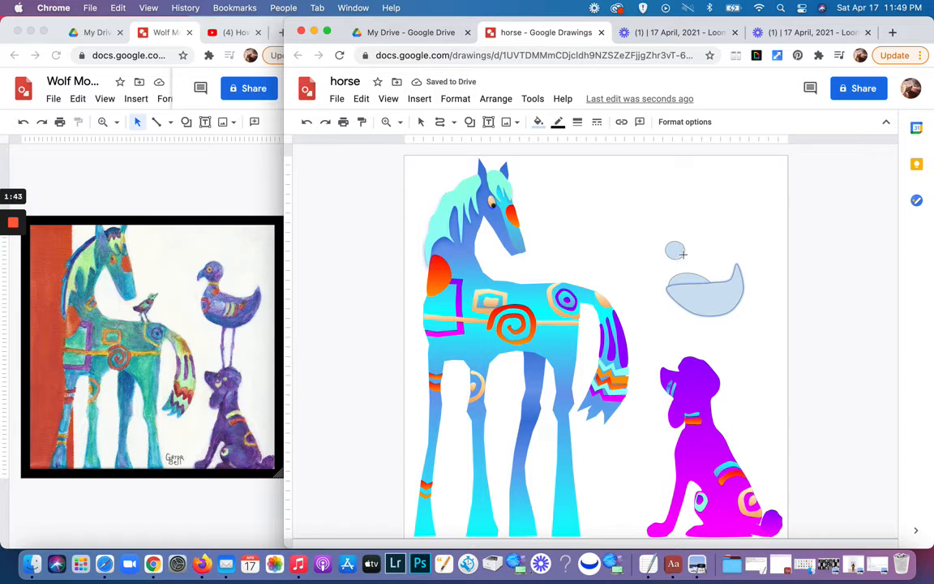
pyautogui.moveTo(683, 254); pyautogui.dragTo(682, 276)
pyautogui.moveTo(677, 260)
pyautogui.mouseDown()
pyautogui.moveTo(690, 279)
pyautogui.moveTo(670, 288)
pyautogui.mouseUp()
pyautogui.click(667, 286)
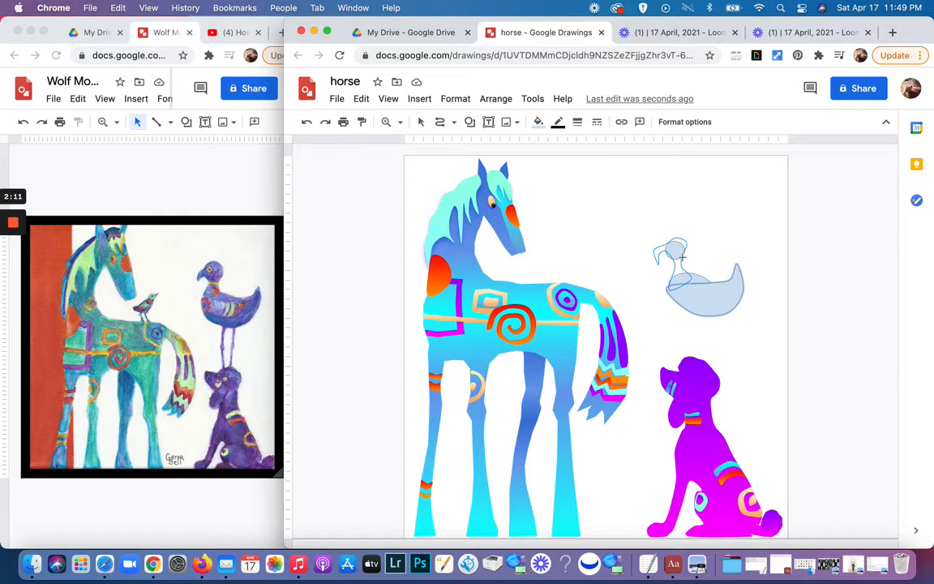
pyautogui.click(687, 243)
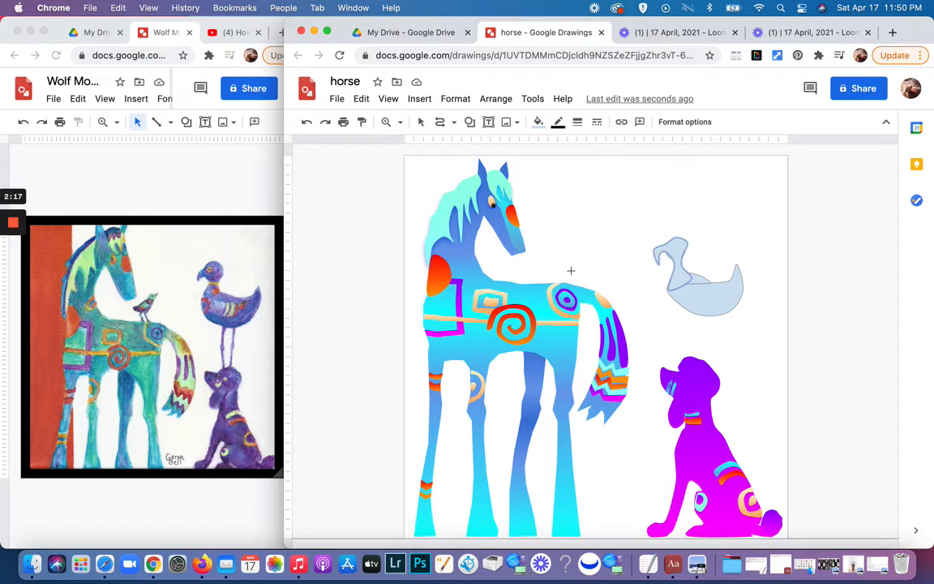
# - Draw a tiny circle above the horse's back as the small bird's head
pyautogui.click(470, 121)
pyautogui.moveTo(491, 145)
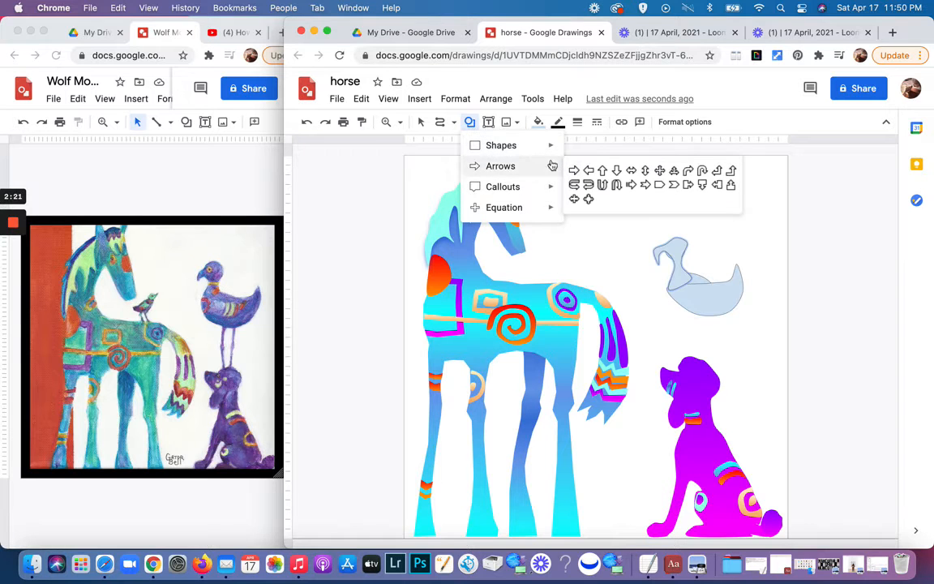
pyautogui.click(574, 149)
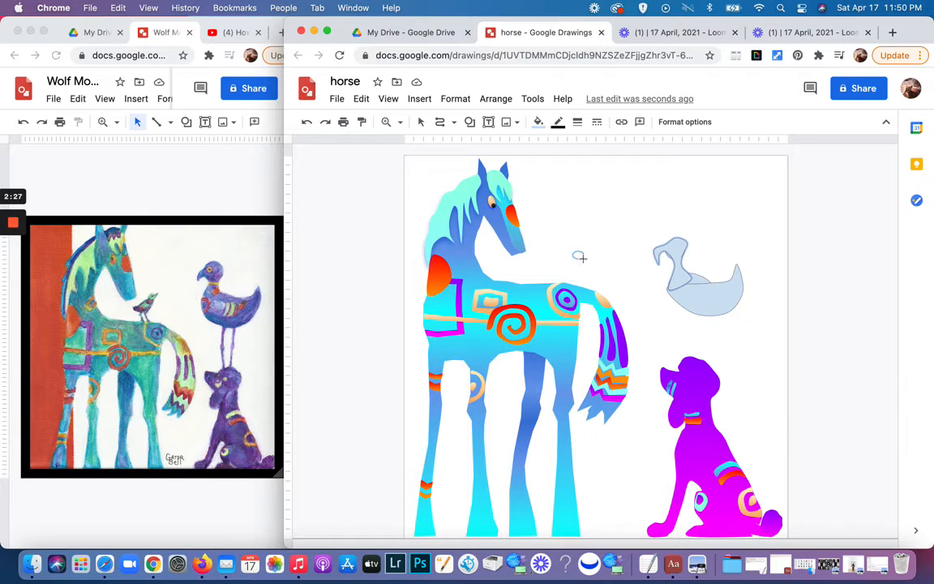
pyautogui.moveTo(583, 258); pyautogui.dragTo(583, 263)
pyautogui.click(590, 251)
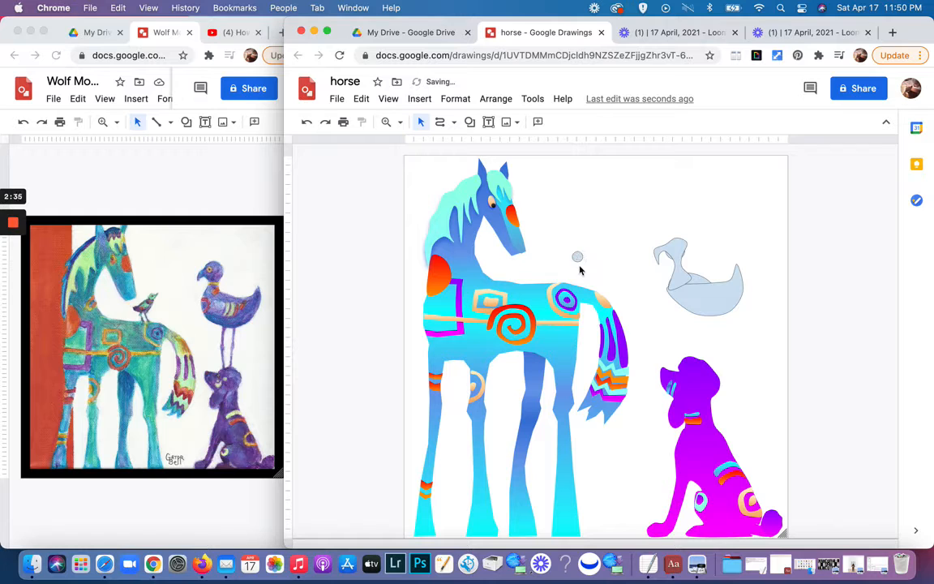
# - Place a copy of the tiny circle at its lower left and stretch it into a horizontal oval for the small bird's body
pyautogui.click(578, 257)
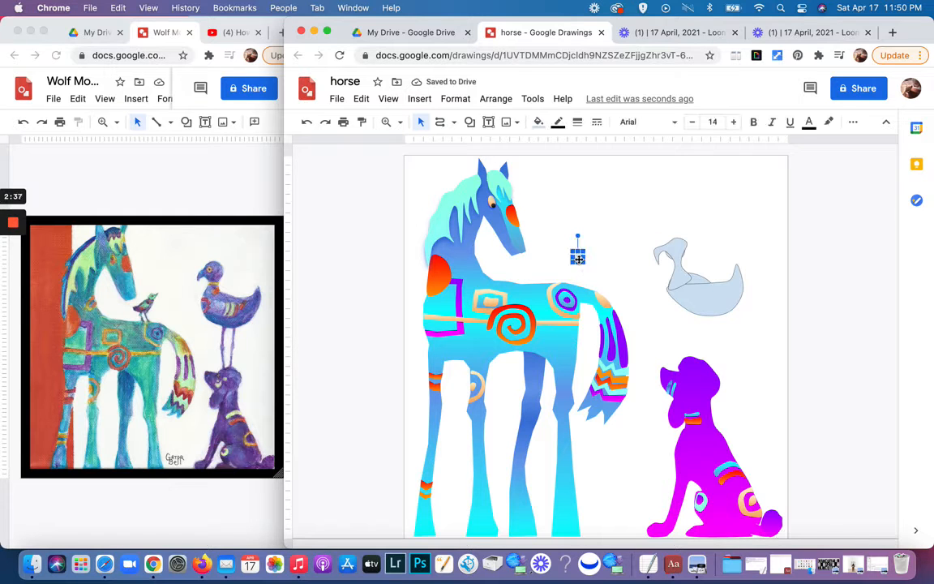
pyautogui.moveTo(579, 262); pyautogui.dragTo(559, 266)
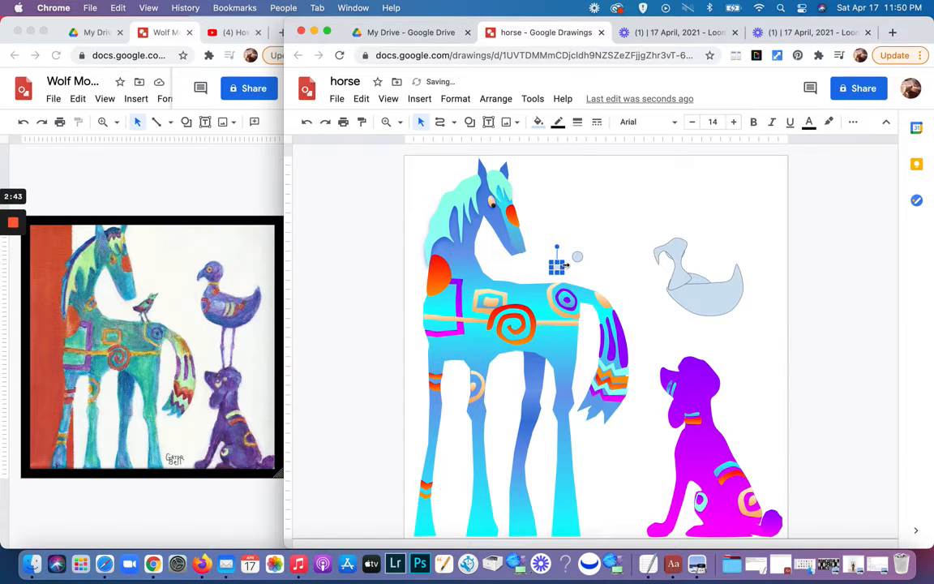
pyautogui.click(611, 256)
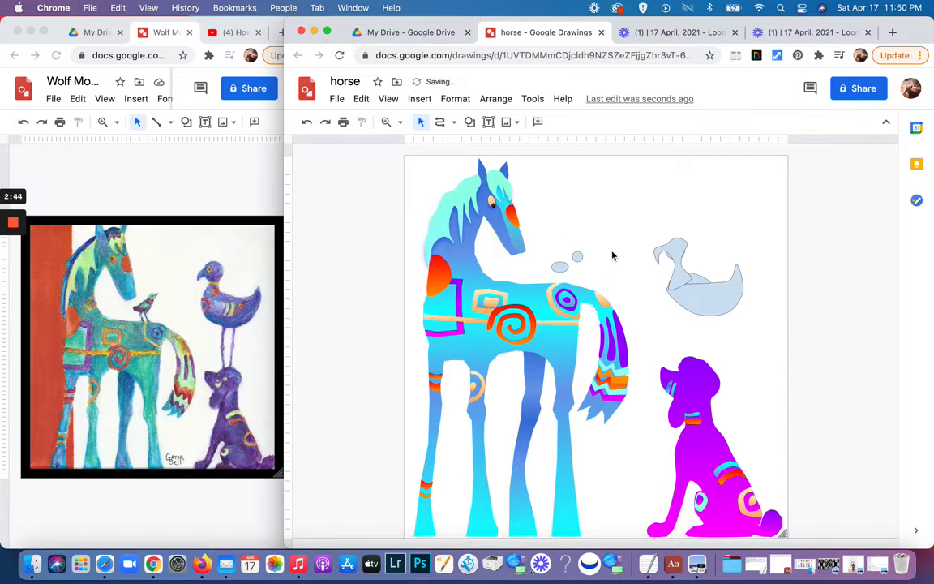
pyautogui.click(559, 266)
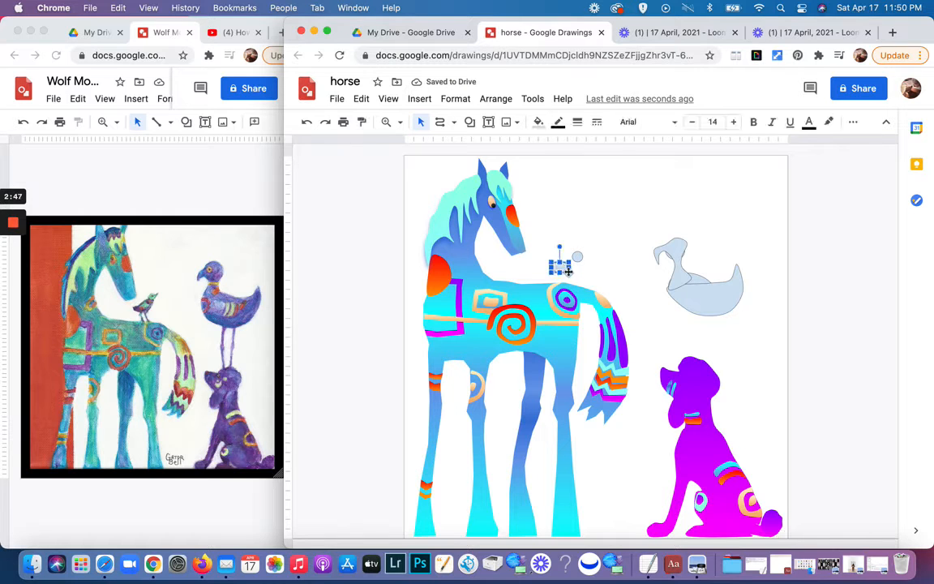
pyautogui.moveTo(572, 267); pyautogui.dragTo(579, 267)
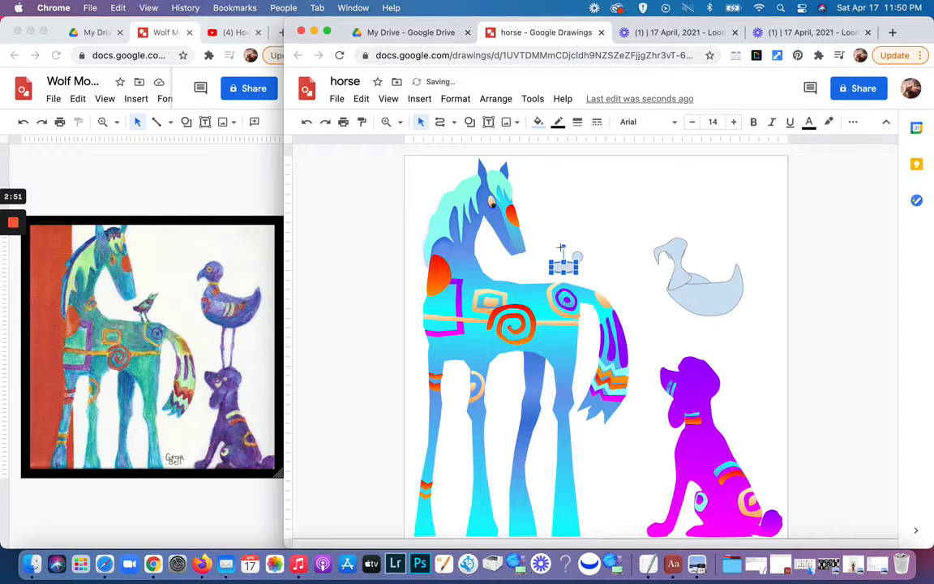
# - Tilt the small bird's body oval up toward its head circle and make the oval slightly taller
pyautogui.moveTo(564, 247); pyautogui.dragTo(557, 248)
pyautogui.click(591, 241)
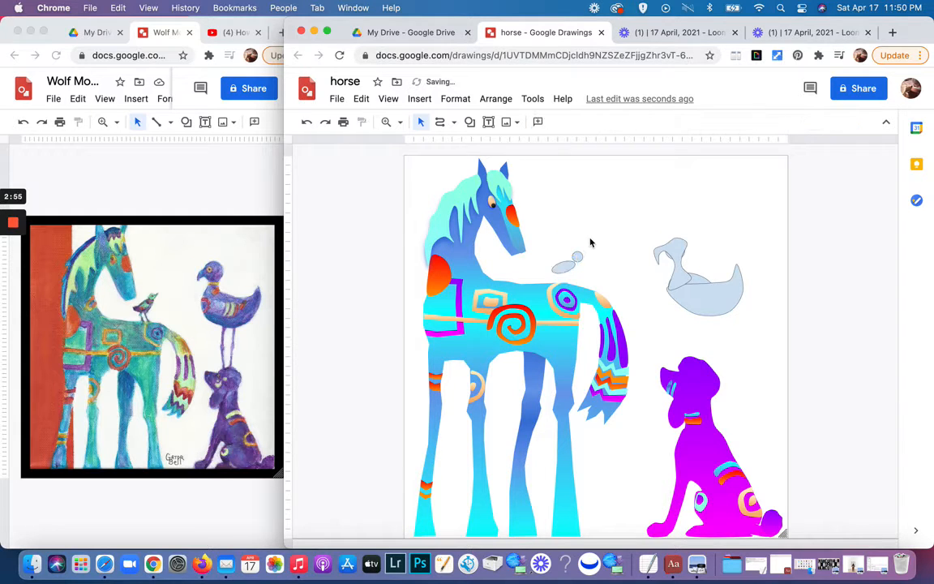
pyautogui.click(561, 268)
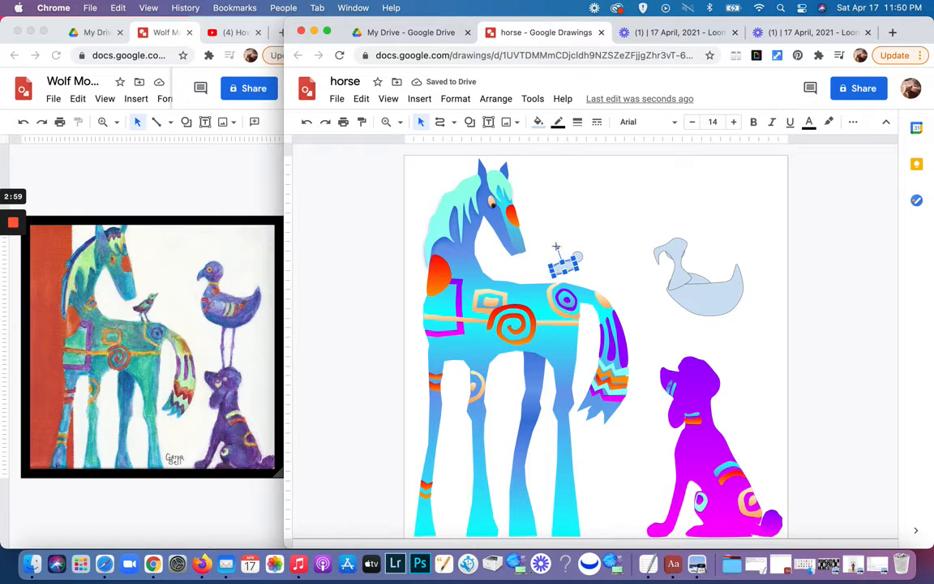
pyautogui.moveTo(557, 247); pyautogui.dragTo(556, 248)
pyautogui.click(589, 241)
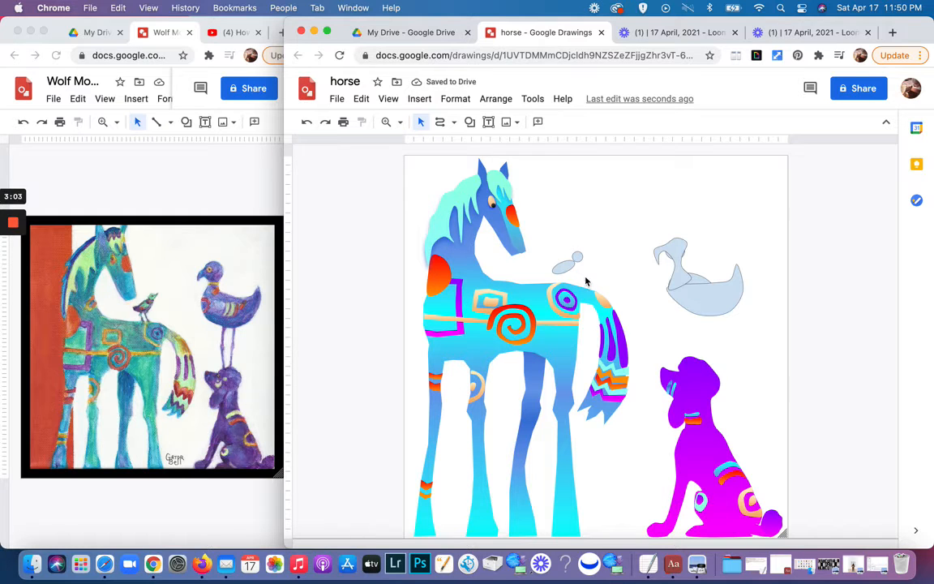
pyautogui.click(565, 267)
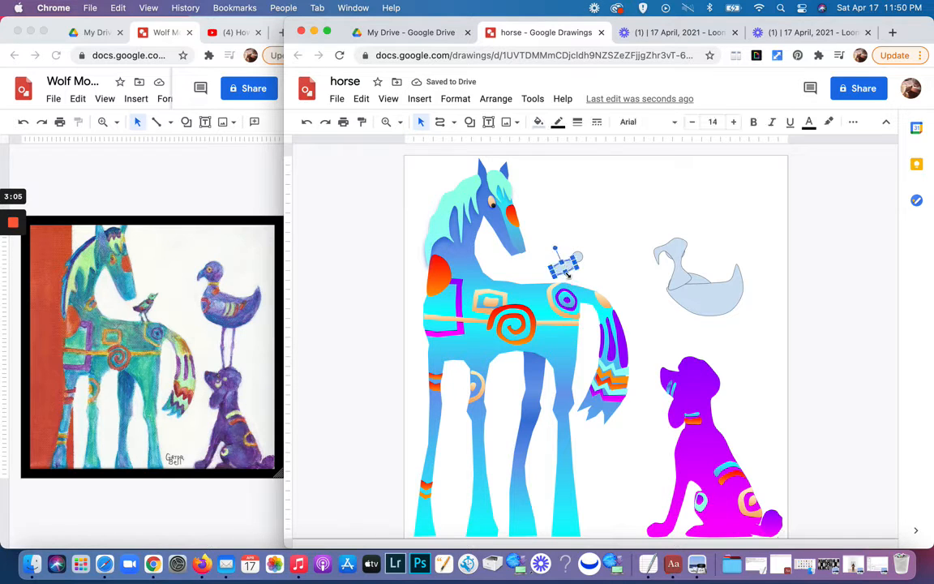
pyautogui.moveTo(567, 273); pyautogui.dragTo(568, 277)
pyautogui.click(593, 253)
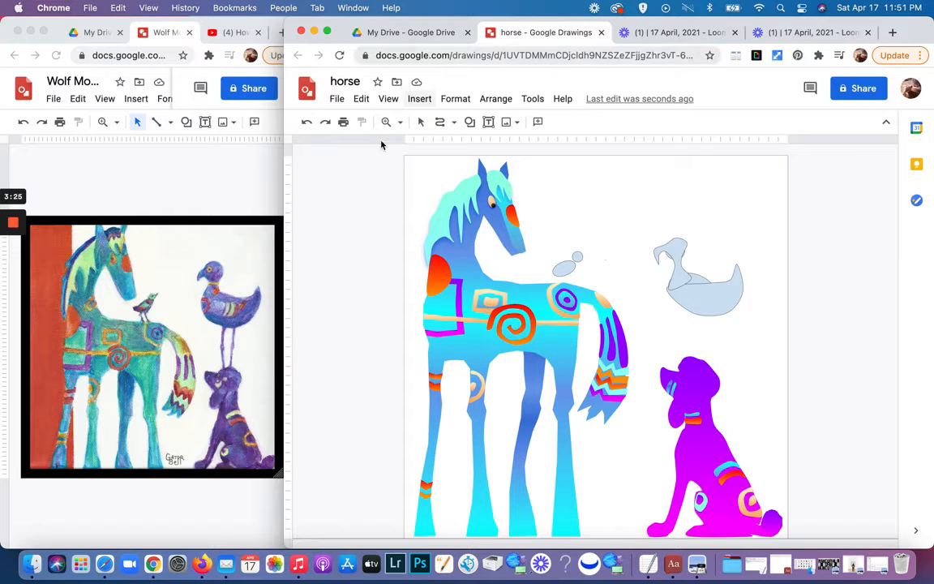
# - Bring the large bird's head circle to the front, above its neck and beak curve
pyautogui.click(390, 103)
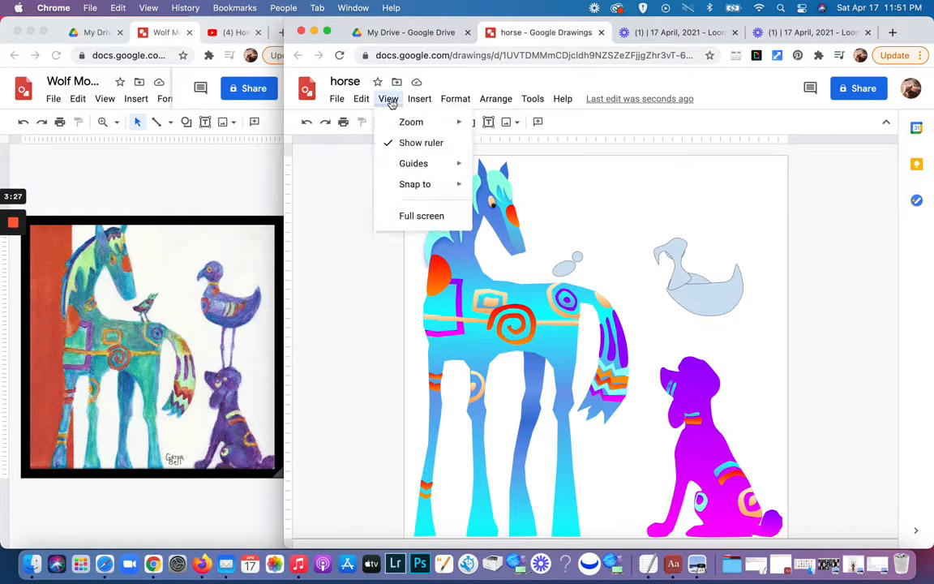
pyautogui.moveTo(407, 128)
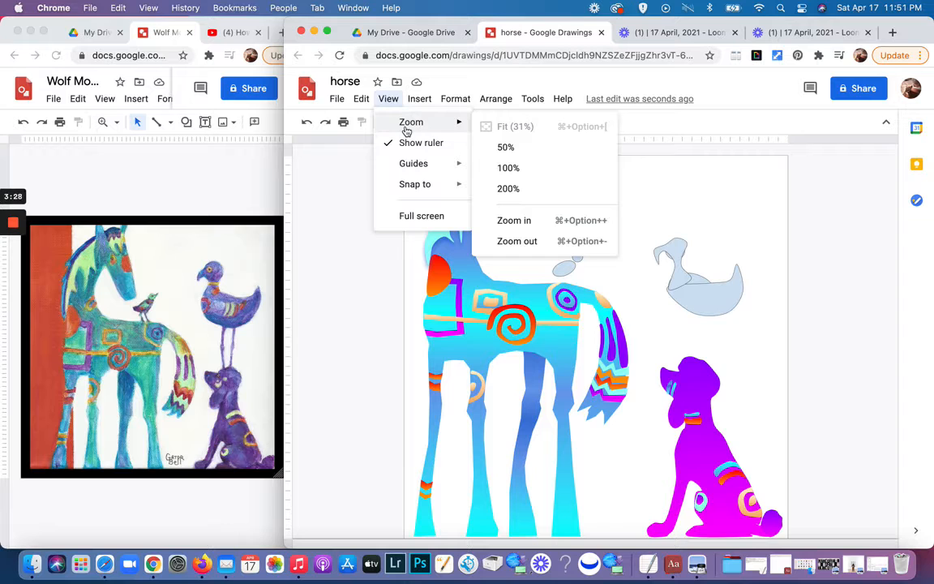
pyautogui.click(506, 148)
pyautogui.scroll(1, 535, 253)
pyautogui.hscroll(1, 536, 253)
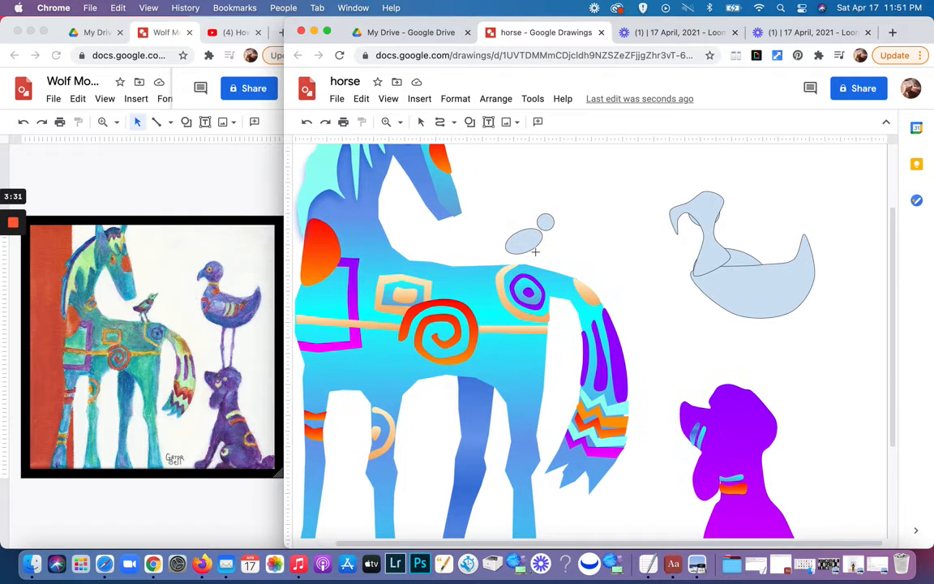
pyautogui.click(390, 101)
pyautogui.moveTo(408, 124)
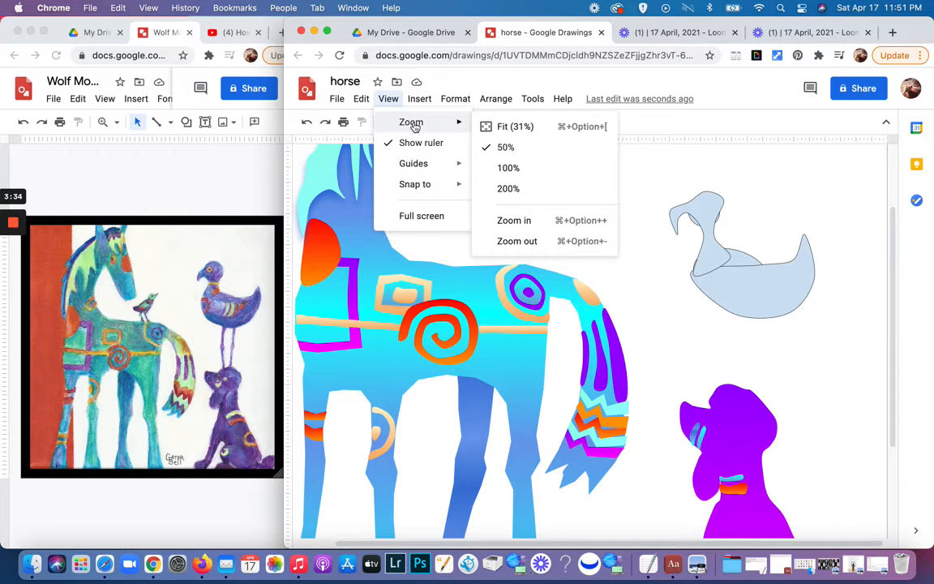
pyautogui.click(506, 168)
pyautogui.scroll(3, 512, 346)
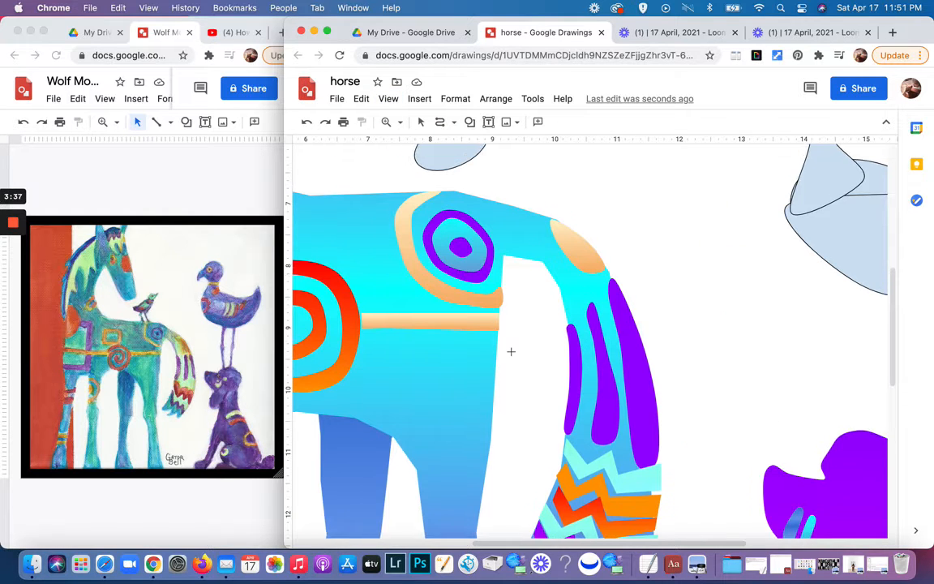
pyautogui.hscroll(6, 512, 346)
pyautogui.scroll(3, 511, 351)
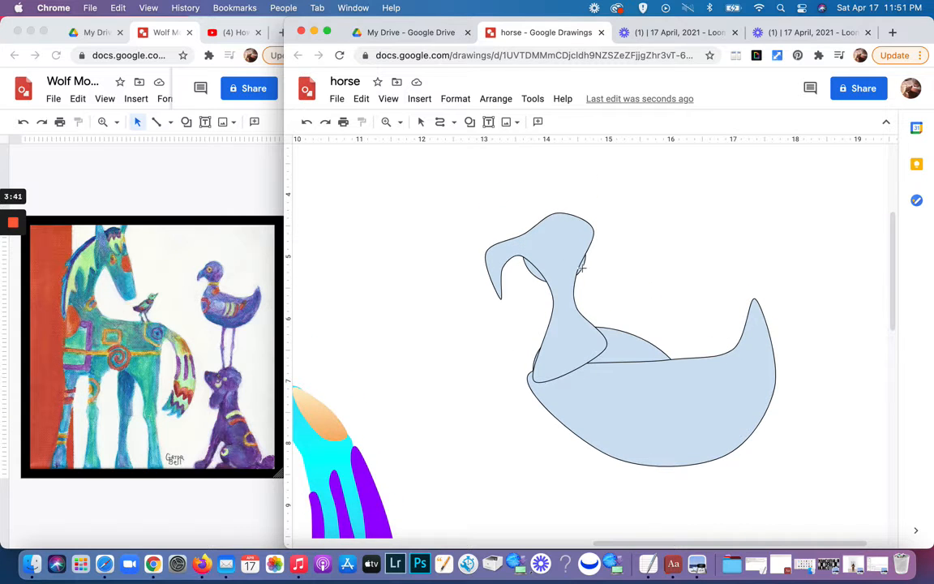
pyautogui.moveTo(581, 266)
pyautogui.mouseDown()
pyautogui.moveTo(482, 247)
pyautogui.moveTo(422, 185)
pyautogui.moveTo(385, 114)
pyautogui.moveTo(420, 123)
pyautogui.mouseUp()
pyautogui.click(420, 122)
pyautogui.click(531, 270)
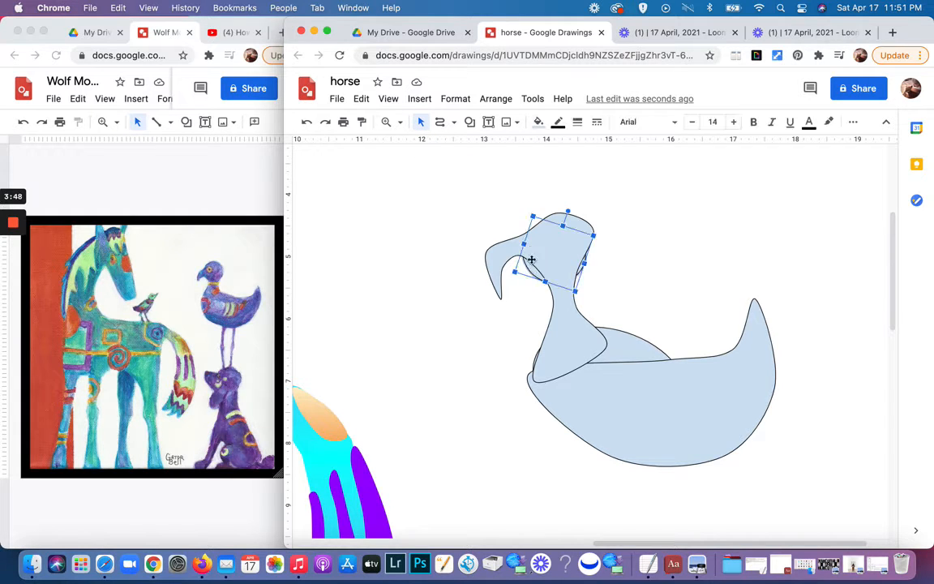
pyautogui.click(502, 104)
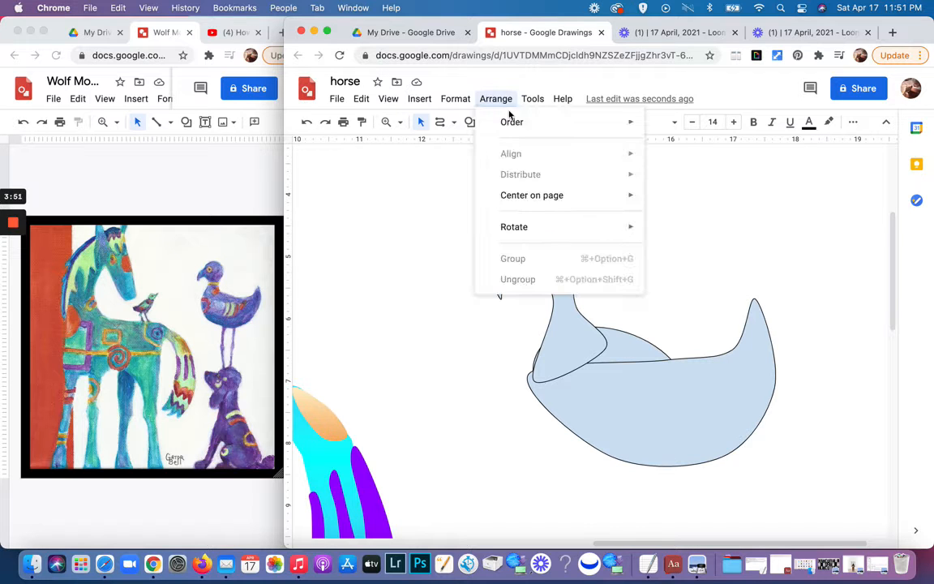
pyautogui.moveTo(513, 129)
pyautogui.click(686, 127)
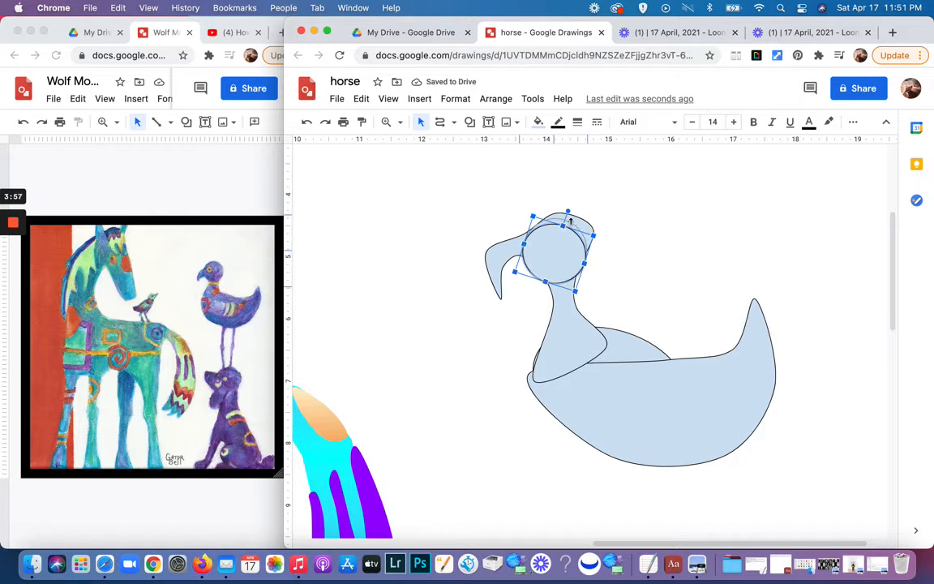
# - Enlarge the large bird's head circle slightly and move it up and back to cover the curve's head outline
pyautogui.moveTo(566, 227); pyautogui.dragTo(568, 217)
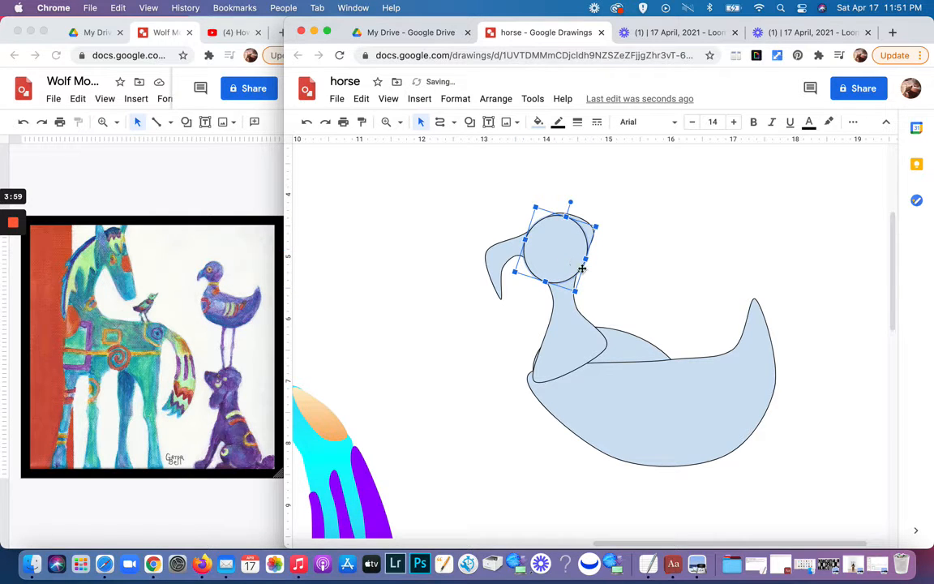
pyautogui.moveTo(587, 259); pyautogui.dragTo(572, 250)
pyautogui.click(621, 238)
pyautogui.click(569, 254)
pyautogui.click(649, 241)
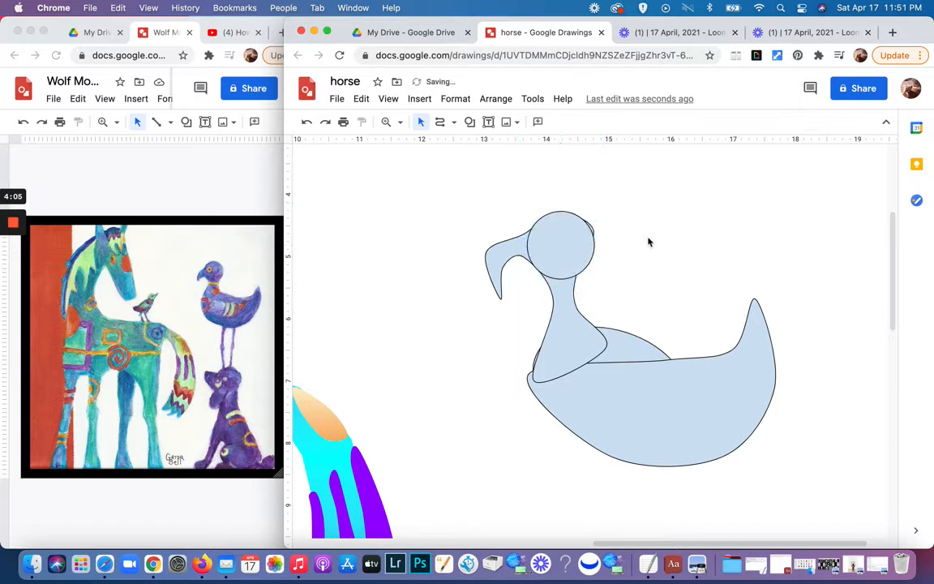
# - Reshape the large bird's beak by moving its curve points into a shorter, narrower hook
pyautogui.click(522, 257)
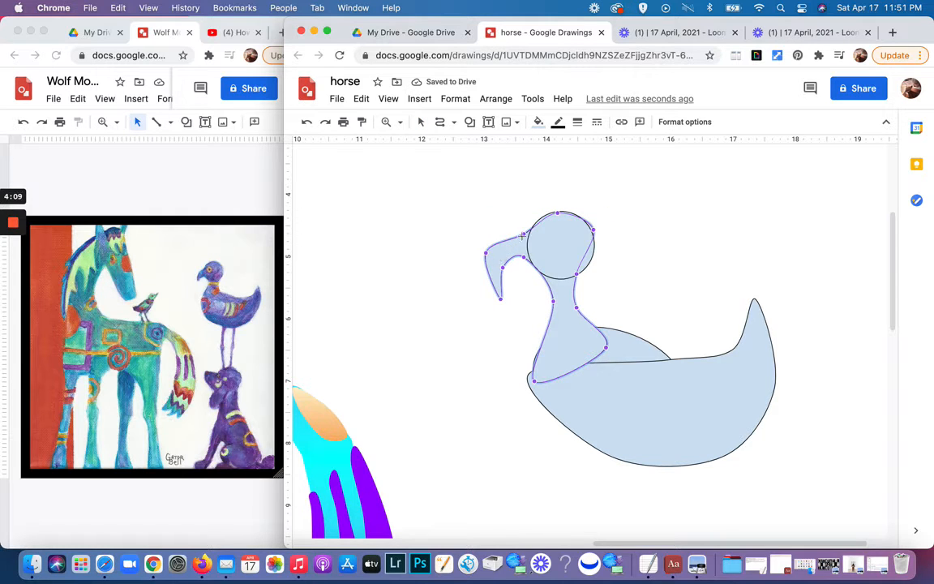
pyautogui.moveTo(524, 235); pyautogui.dragTo(492, 244)
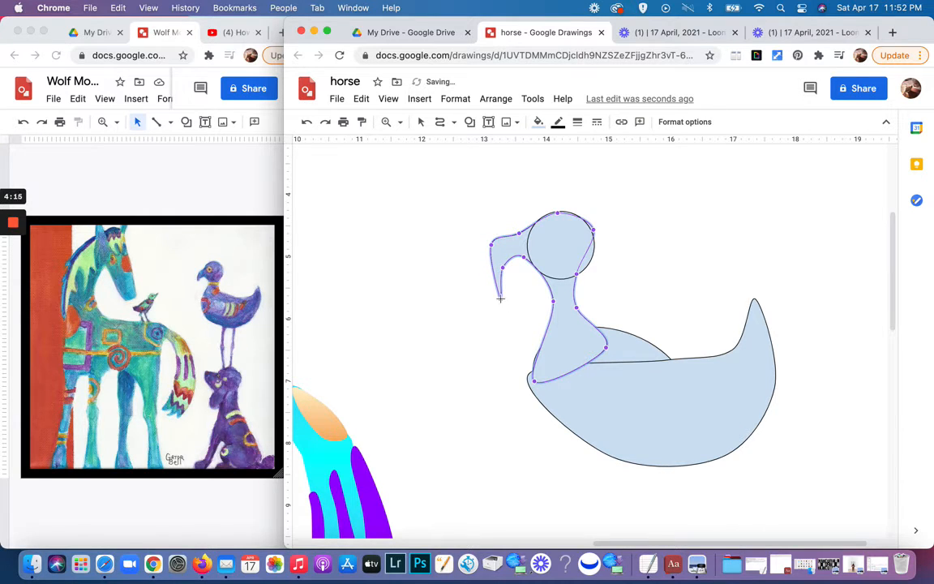
pyautogui.moveTo(499, 297); pyautogui.dragTo(492, 287)
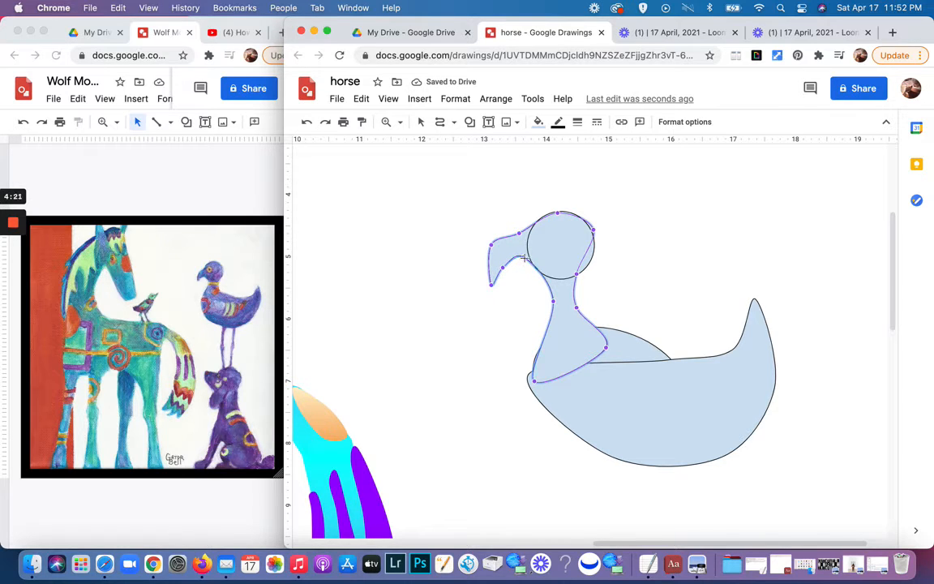
pyautogui.moveTo(525, 260); pyautogui.dragTo(528, 260)
pyautogui.moveTo(497, 246); pyautogui.dragTo(498, 246)
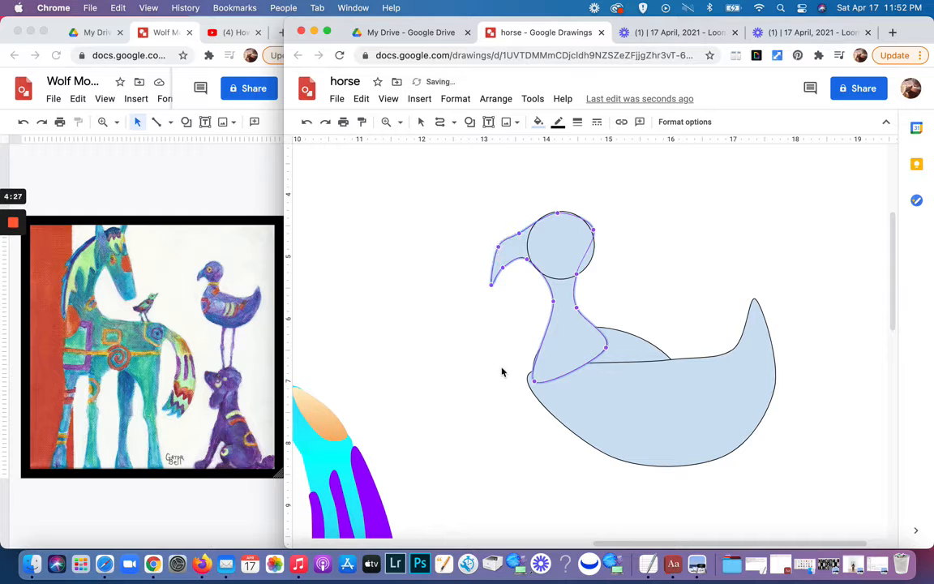
# - Enlarge the large bird's head circle a little more toward its upper beak side
pyautogui.click(564, 249)
pyautogui.doubleClick(561, 246)
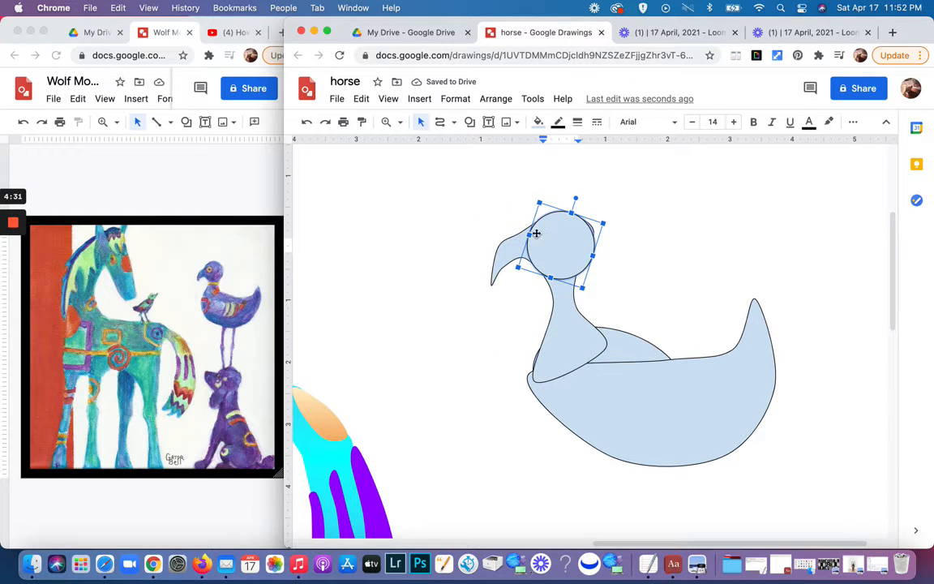
pyautogui.click(529, 234)
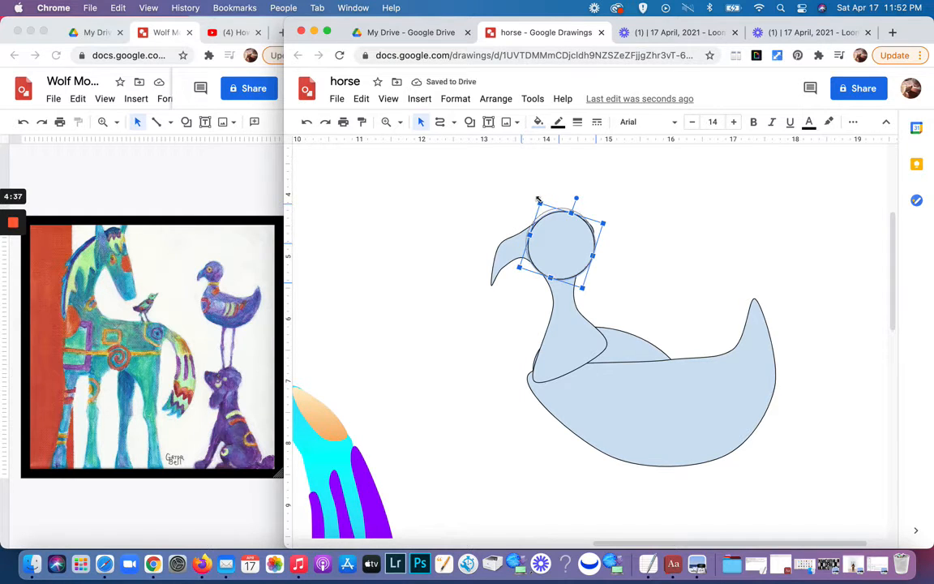
pyautogui.moveTo(538, 199); pyautogui.dragTo(537, 202)
pyautogui.click(657, 250)
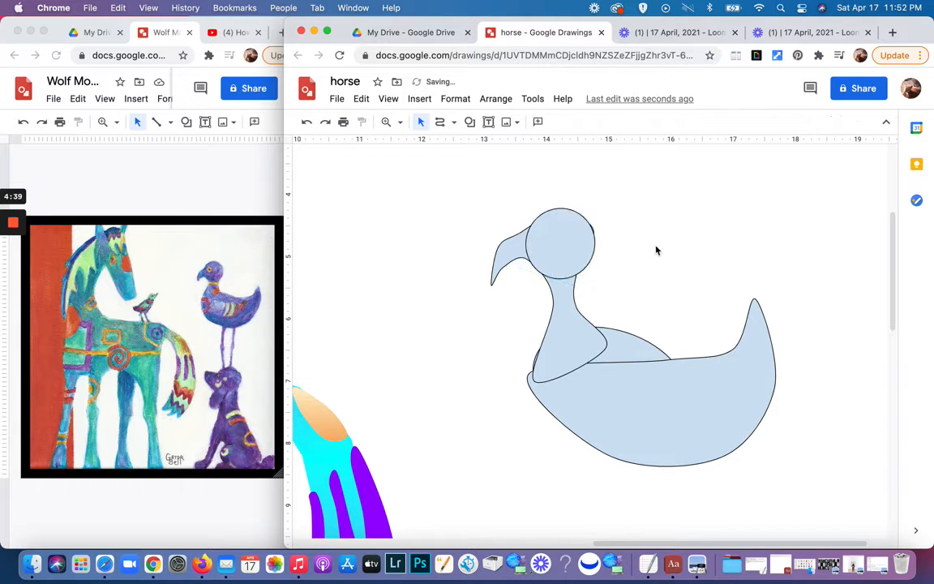
# - Move the top beak point to the head circle's edge and shift the back-of-neck point slightly outward
pyautogui.click(521, 254)
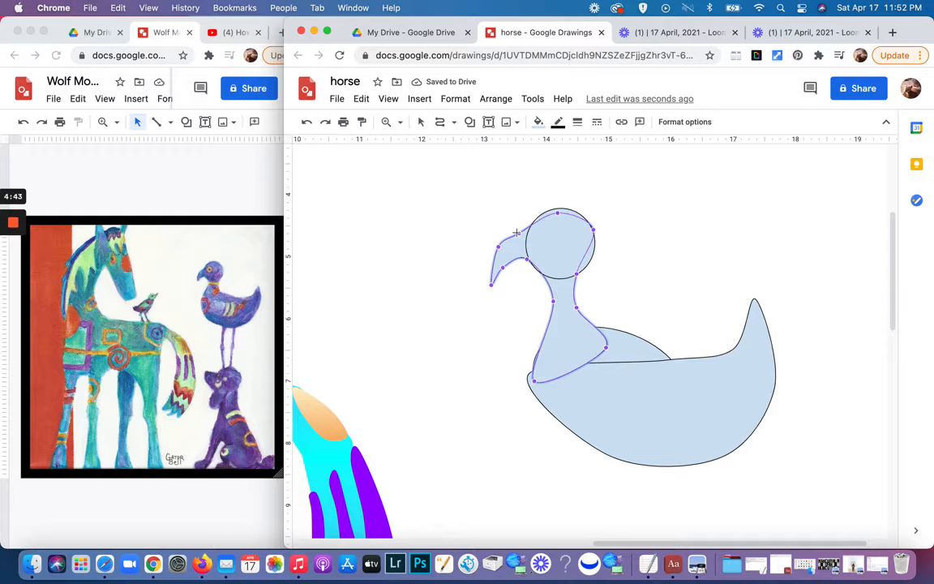
pyautogui.moveTo(521, 234); pyautogui.dragTo(528, 235)
pyautogui.click(579, 306)
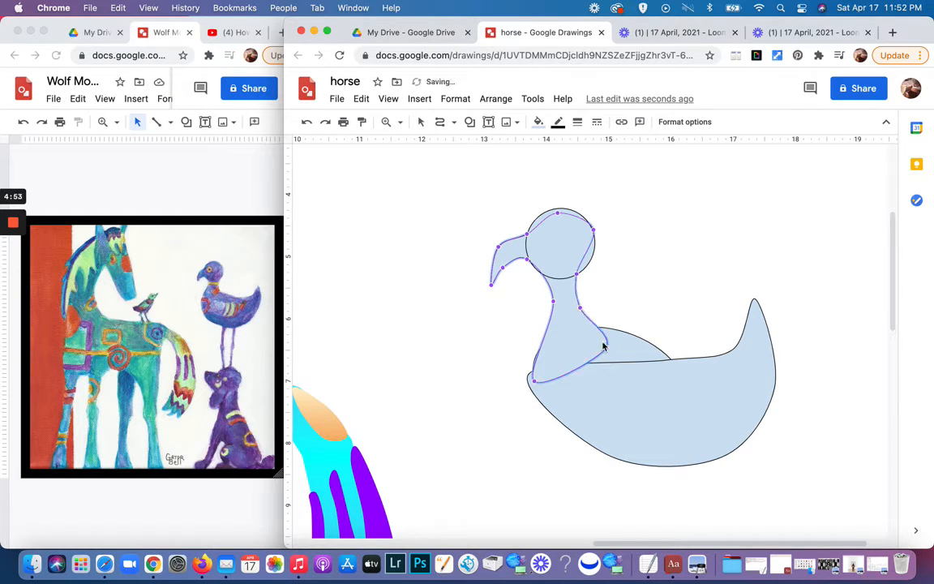
# - Enlarge the large bird's body oval, stretch it toward the tail and rotate it slightly counterclockwise
pyautogui.click(623, 345)
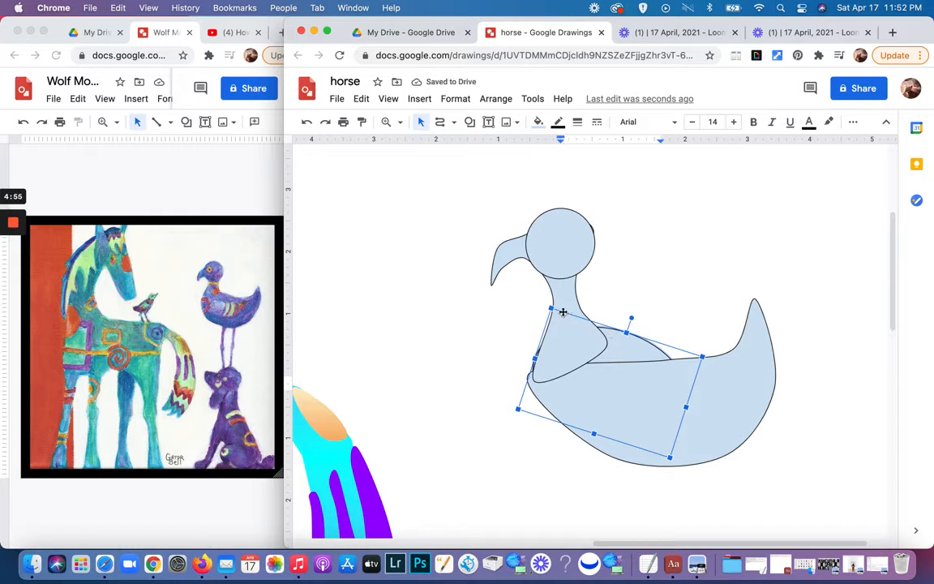
pyautogui.moveTo(551, 307); pyautogui.dragTo(554, 301)
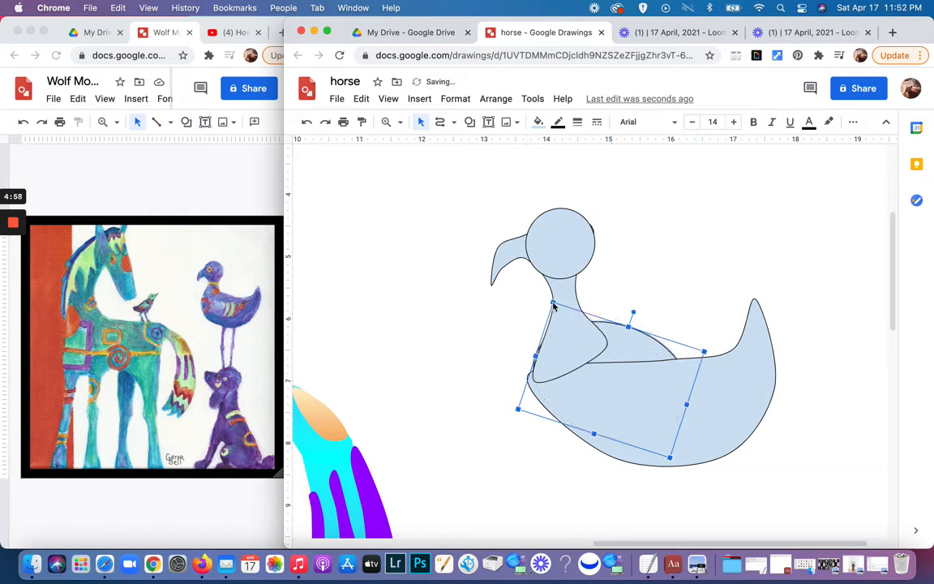
pyautogui.click(640, 271)
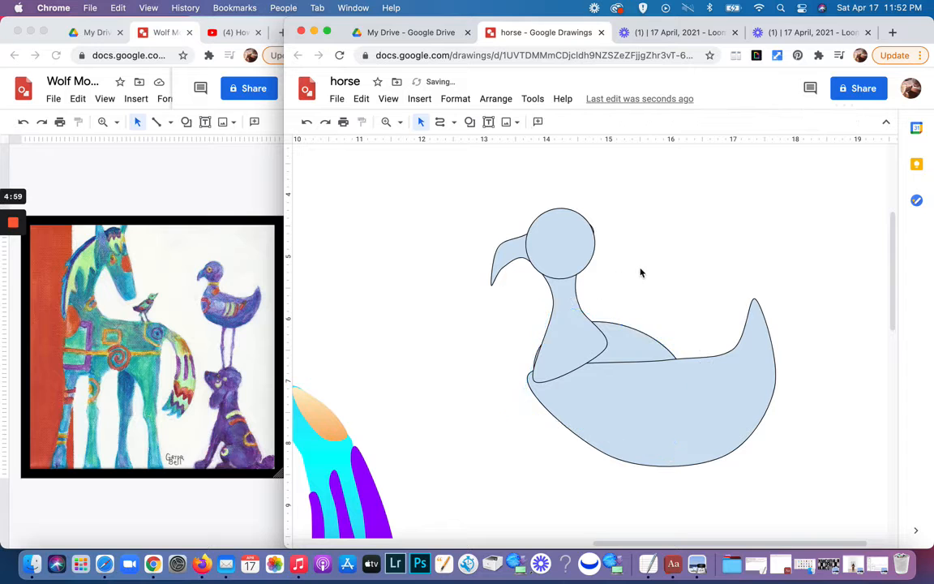
pyautogui.click(652, 347)
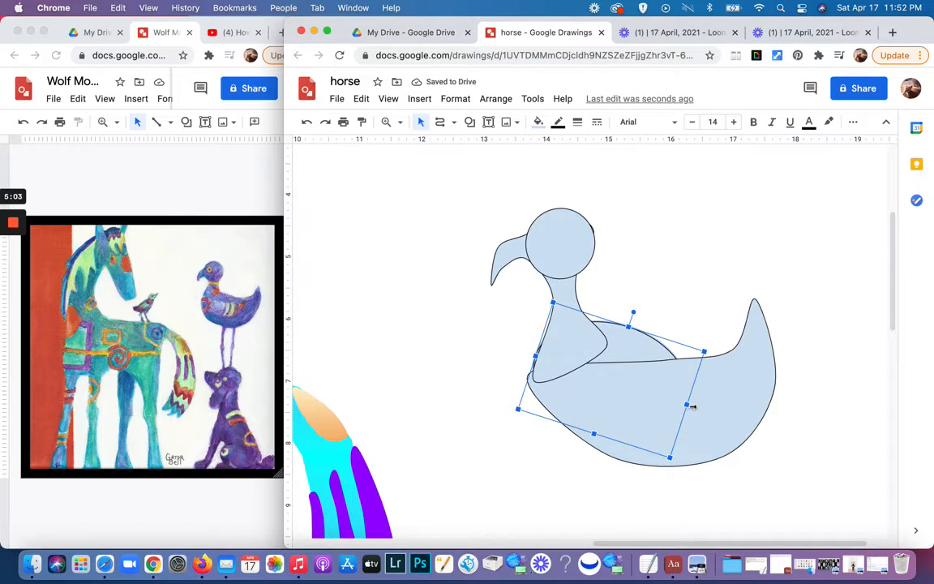
pyautogui.moveTo(692, 407); pyautogui.dragTo(713, 412)
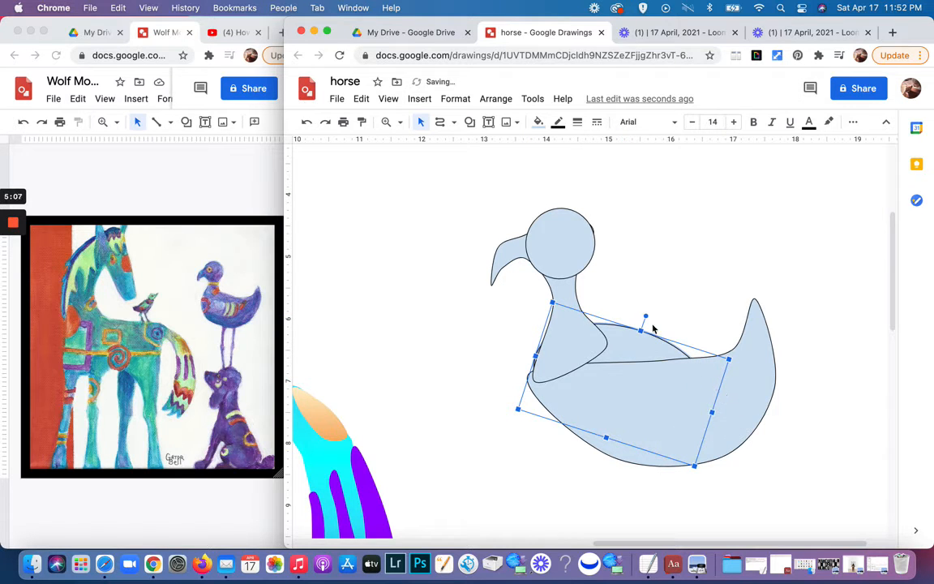
pyautogui.moveTo(646, 315); pyautogui.dragTo(644, 315)
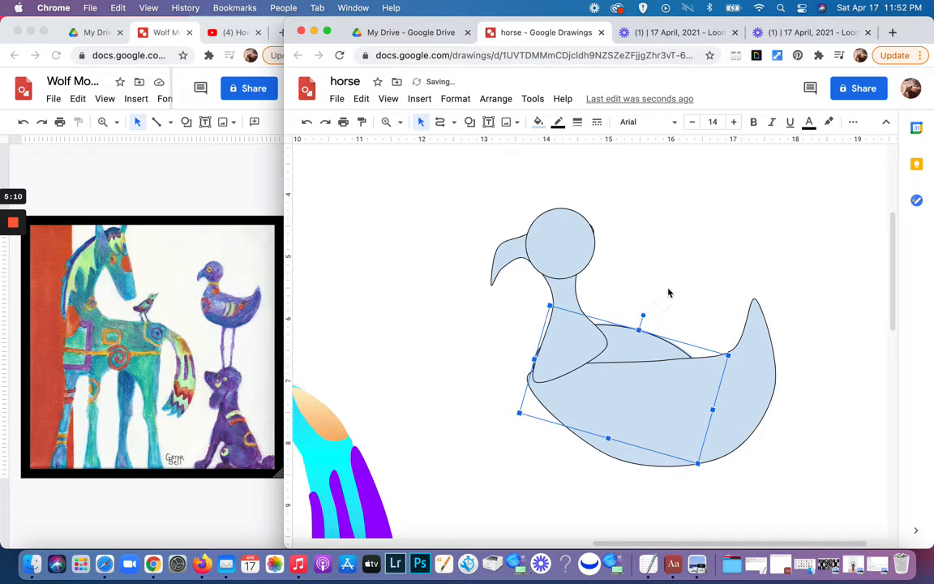
pyautogui.click(669, 293)
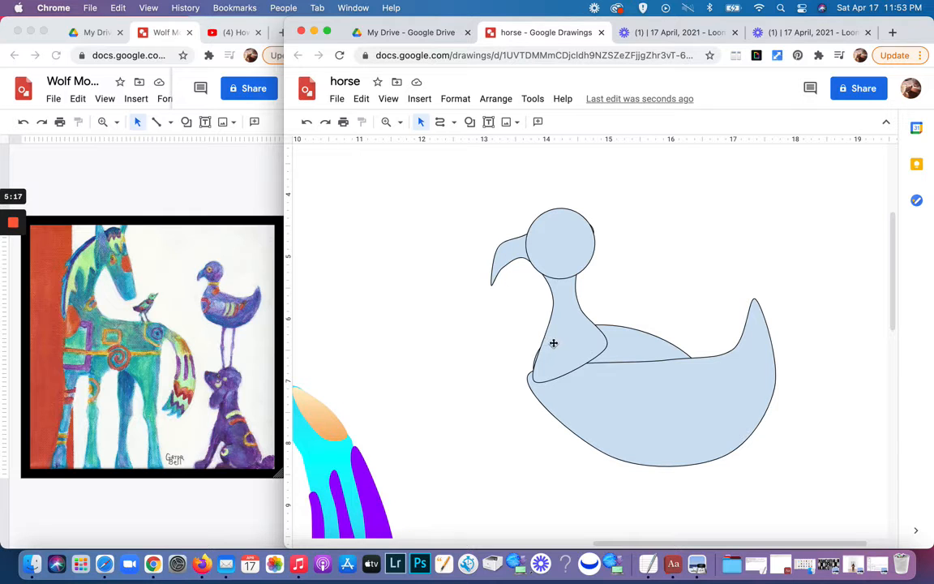
# - Extend the body oval forward at the chest and make it slightly taller at the back
pyautogui.click(615, 350)
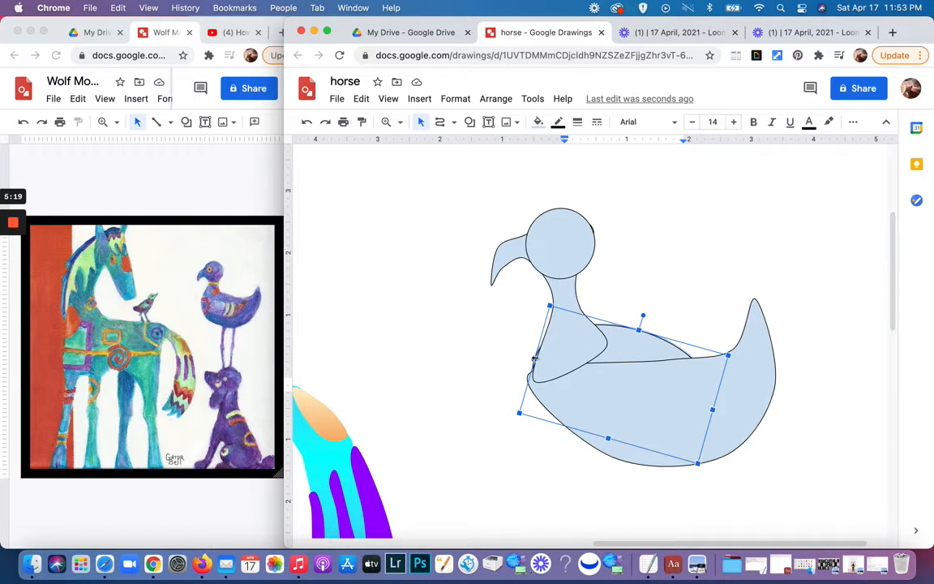
pyautogui.moveTo(534, 358); pyautogui.dragTo(528, 357)
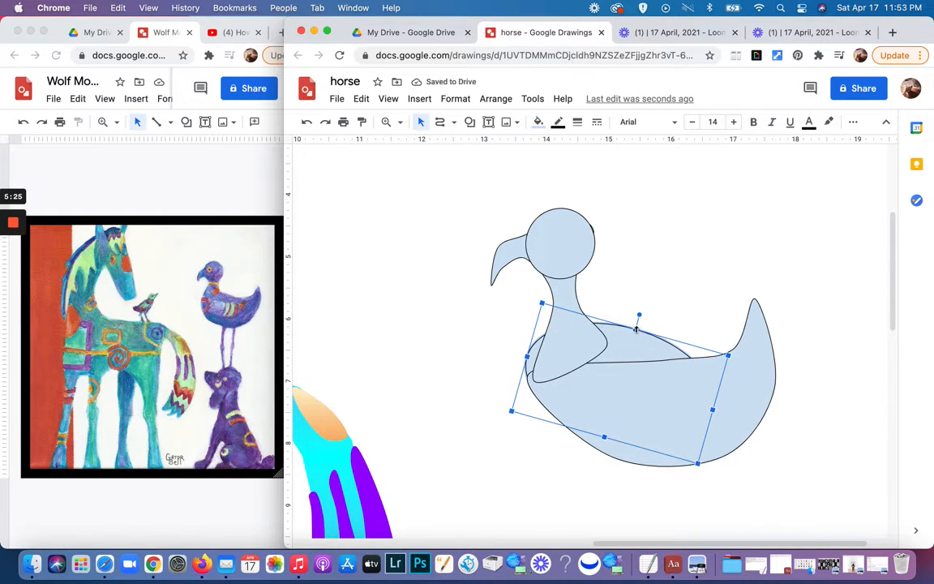
pyautogui.moveTo(637, 329); pyautogui.dragTo(638, 321)
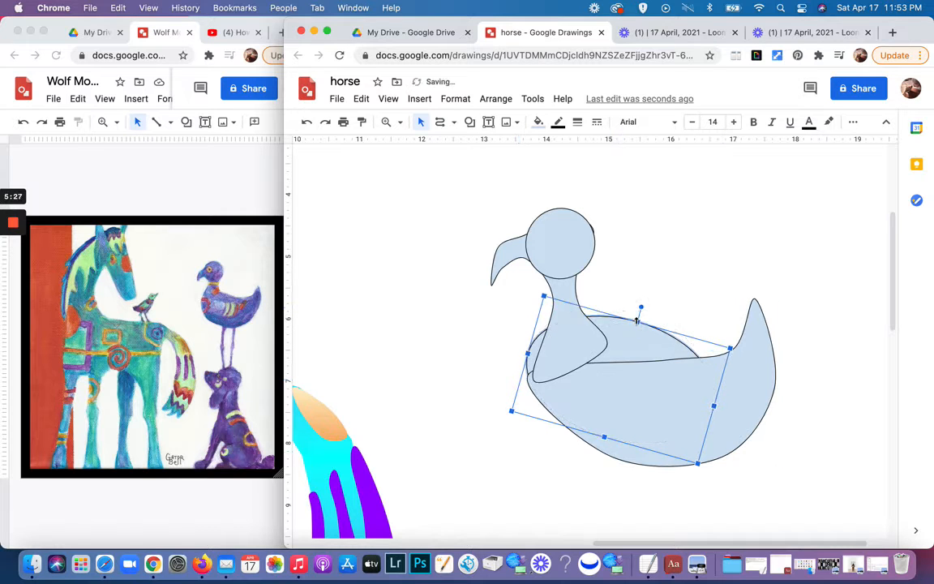
# - Move the neck curve's lower front point to the belly's front tip and push the throat point outward
pyautogui.doubleClick(580, 333)
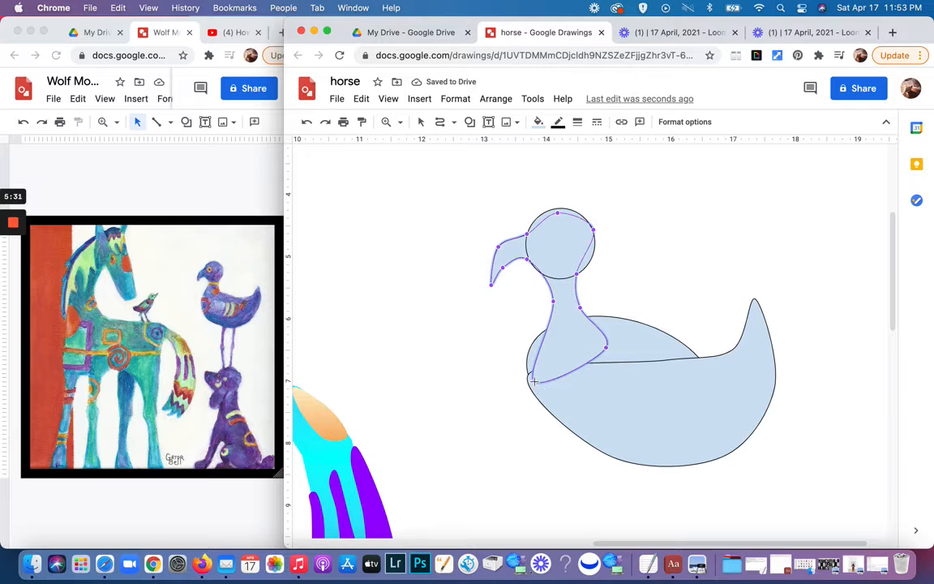
pyautogui.moveTo(534, 382); pyautogui.dragTo(527, 374)
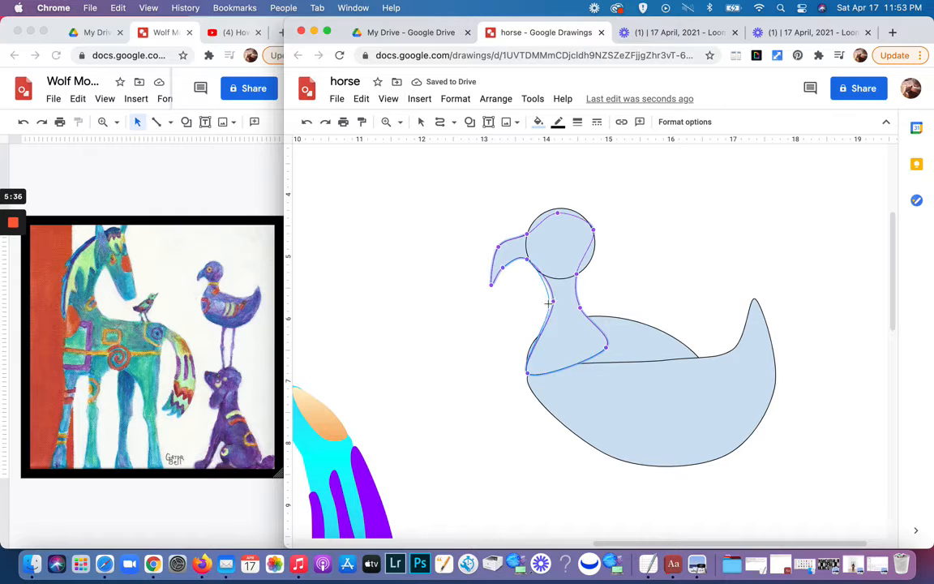
pyautogui.moveTo(550, 303); pyautogui.dragTo(549, 304)
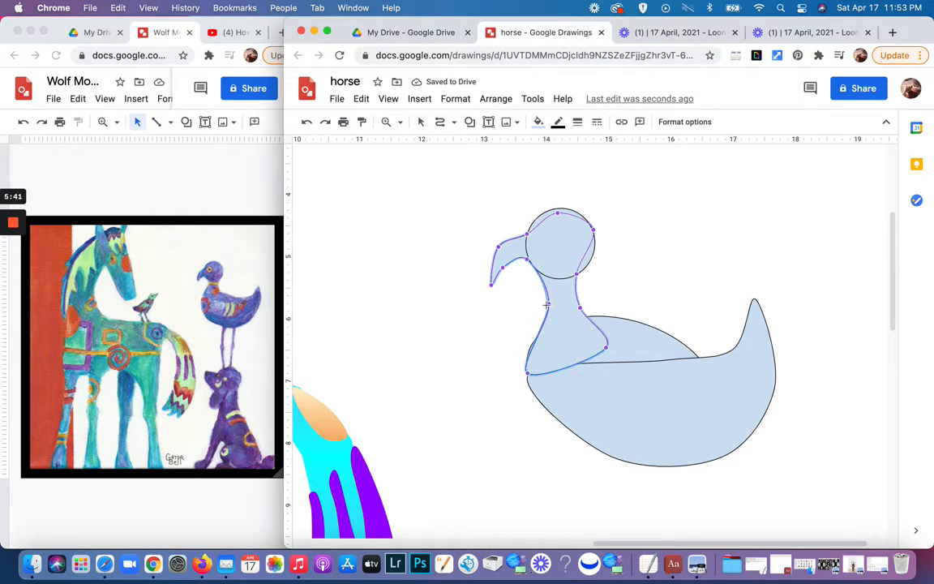
pyautogui.moveTo(549, 303); pyautogui.dragTo(544, 305)
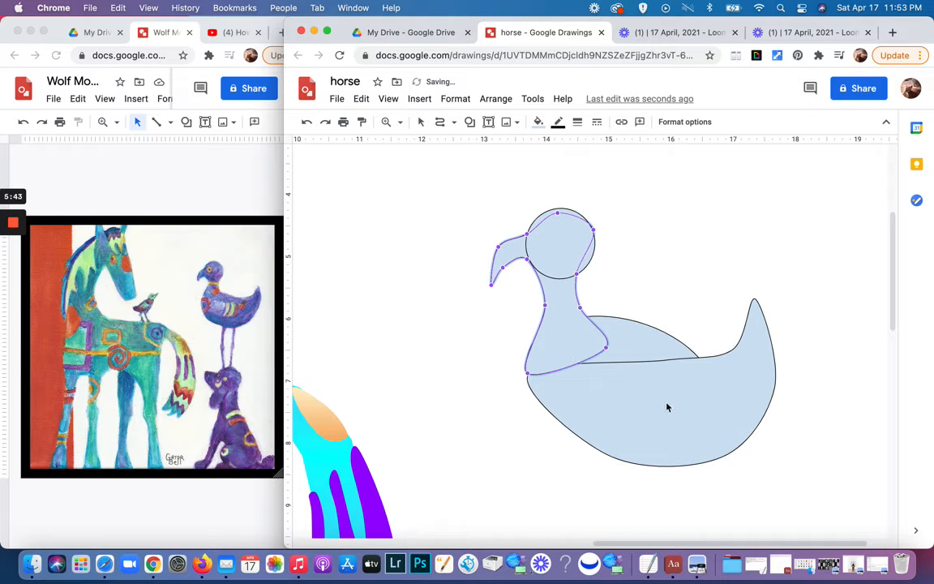
pyautogui.scroll(-3, 662, 440)
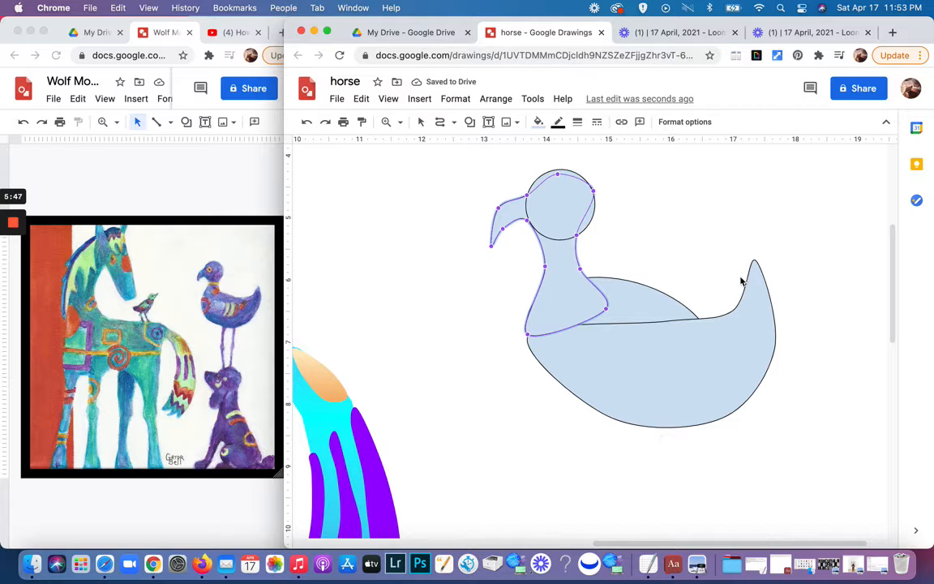
# - Trace one closed curve around the whole bird, covering the beak, head, neck, chest, belly, tail and back
pyautogui.press('Escape')
pyautogui.scroll(3, 681, 360)
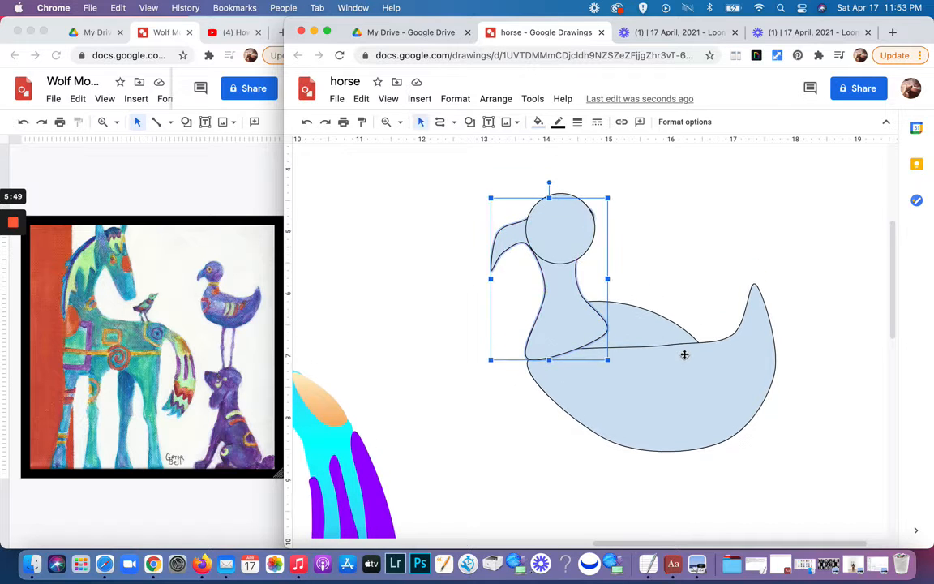
pyautogui.click(454, 122)
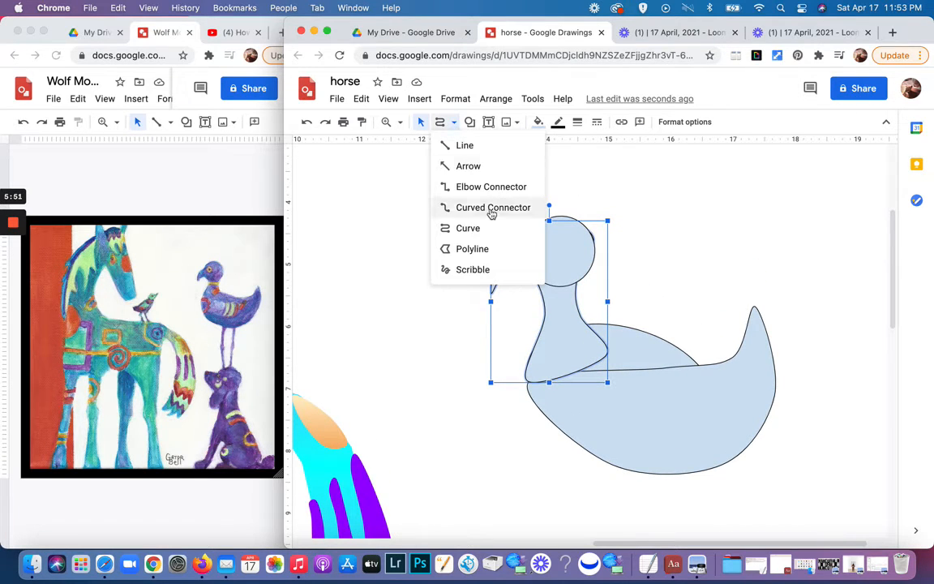
pyautogui.click(451, 248)
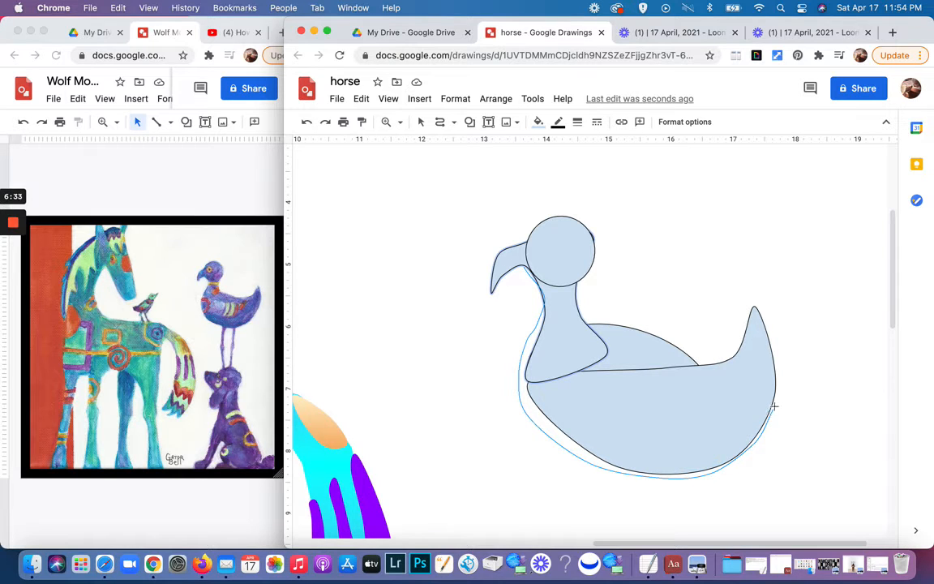
pyautogui.moveTo(775, 406)
pyautogui.mouseDown()
pyautogui.moveTo(784, 386)
pyautogui.moveTo(780, 296)
pyautogui.moveTo(730, 359)
pyautogui.moveTo(698, 357)
pyautogui.mouseUp()
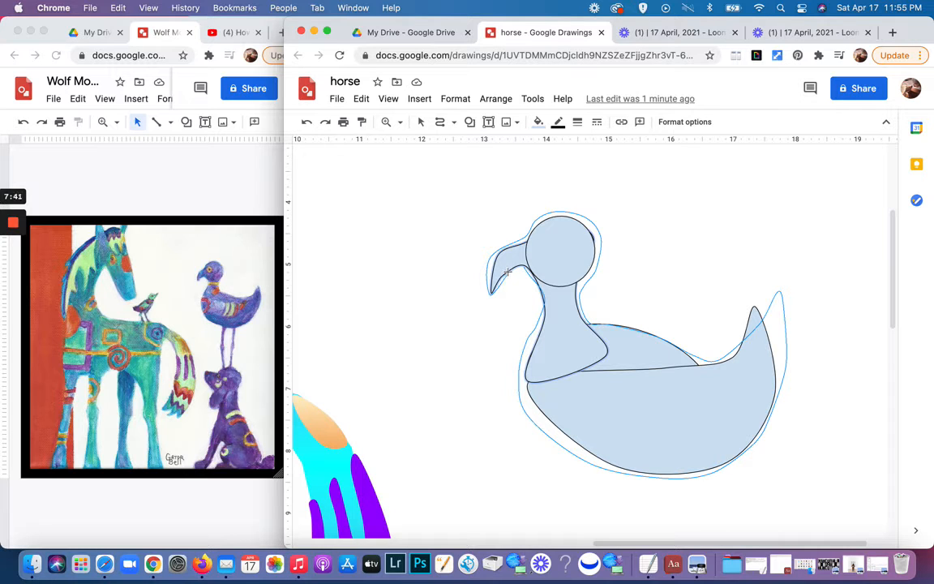
pyautogui.click(525, 270)
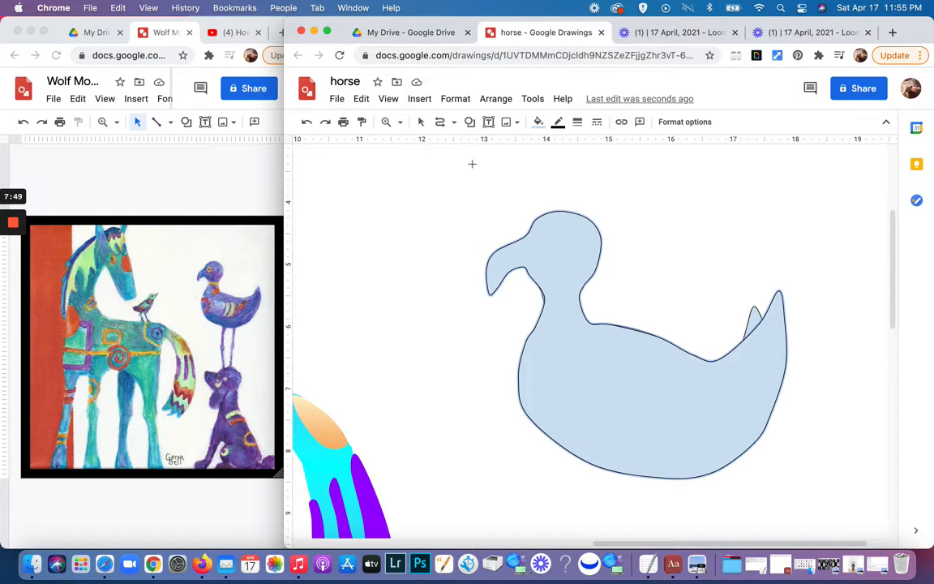
# - Edit the traced outline's points and round the back of the head by moving its lower and upper points outward
pyautogui.click(420, 122)
pyautogui.click(559, 277)
pyautogui.doubleClick(567, 276)
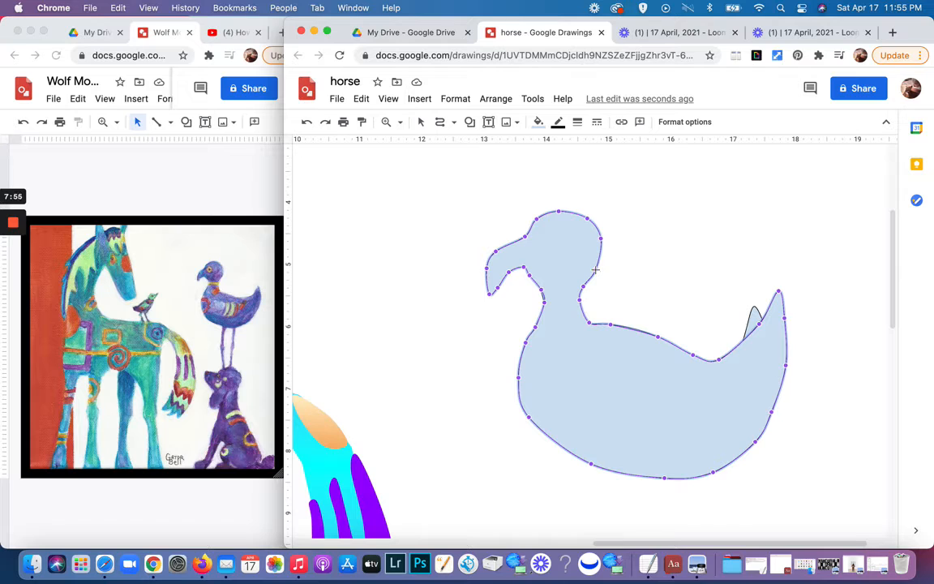
pyautogui.click(595, 270)
pyautogui.click(583, 215)
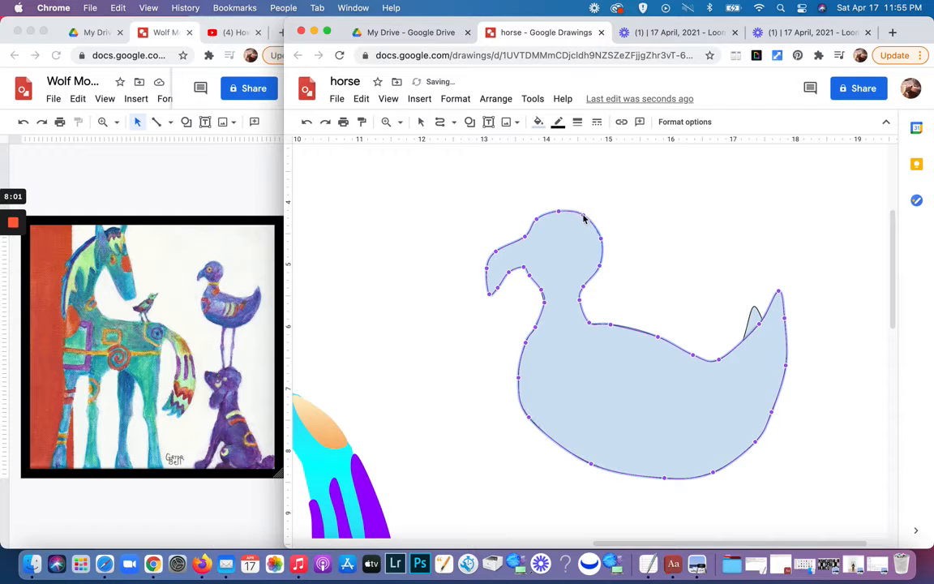
# - Round the crown and forehead by raising the top head point and moving the forehead and upper beak points slightly outward
pyautogui.click(525, 237)
pyautogui.click(531, 216)
pyautogui.moveTo(558, 211); pyautogui.dragTo(558, 207)
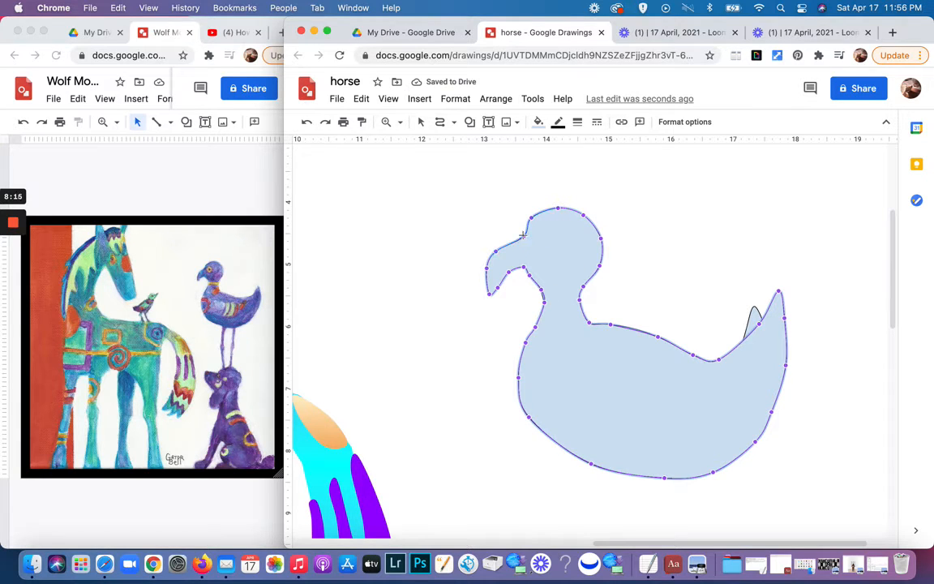
pyautogui.moveTo(523, 235); pyautogui.dragTo(521, 235)
pyautogui.moveTo(522, 235); pyautogui.dragTo(520, 236)
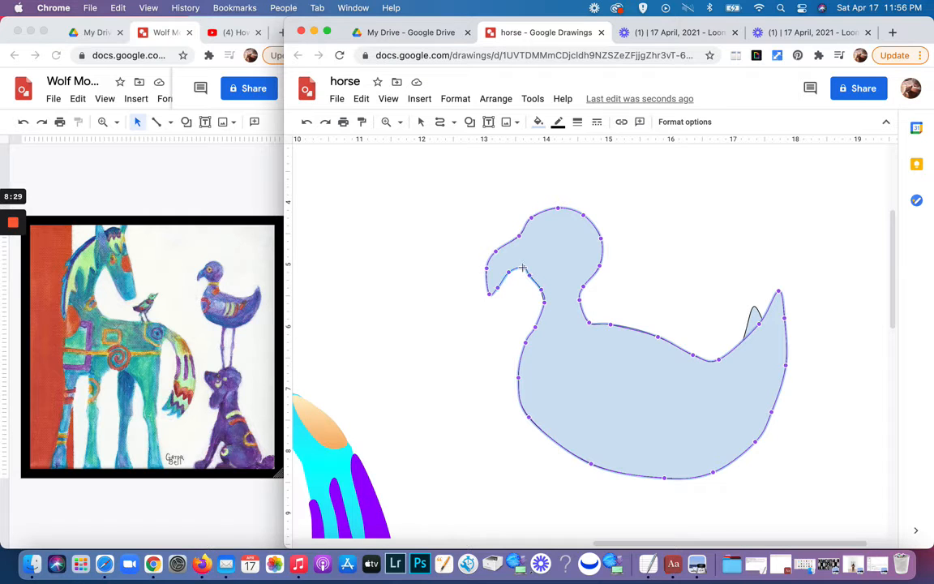
# - Smooth the throat and front neck points below the beak and thin the beak's lower edge near its tip
pyautogui.moveTo(523, 269); pyautogui.dragTo(529, 277)
pyautogui.moveTo(533, 281); pyautogui.dragTo(535, 284)
pyautogui.moveTo(543, 303); pyautogui.dragTo(539, 304)
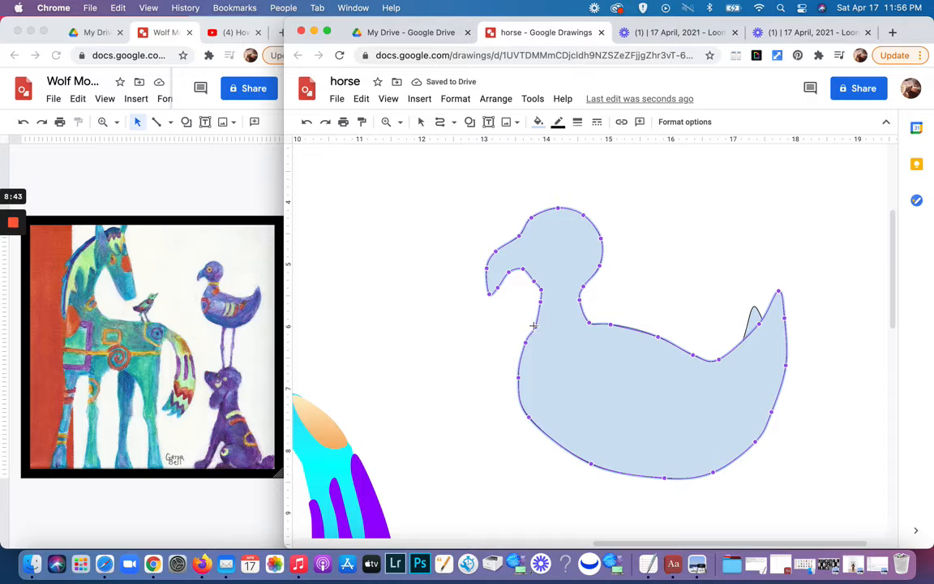
pyautogui.moveTo(533, 325); pyautogui.dragTo(532, 324)
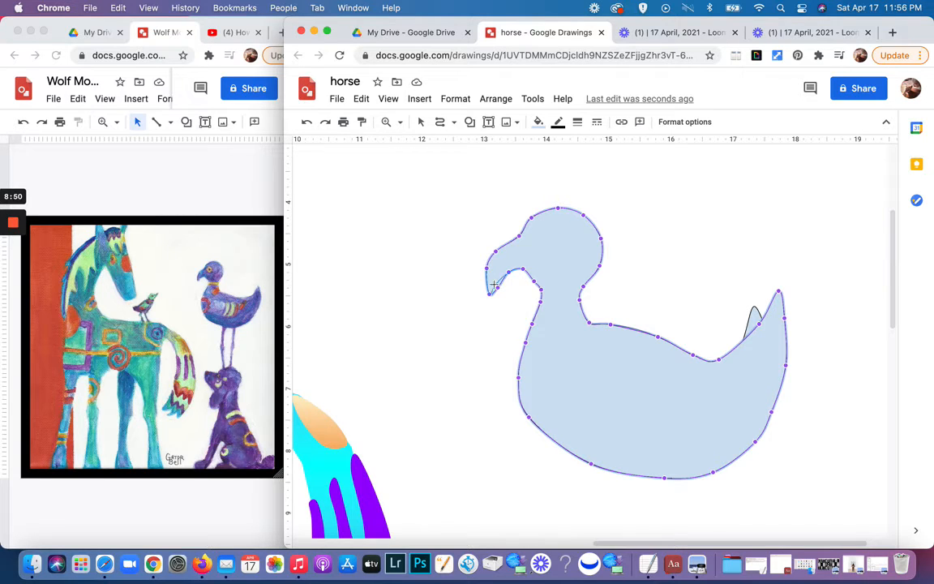
pyautogui.moveTo(497, 286); pyautogui.dragTo(496, 286)
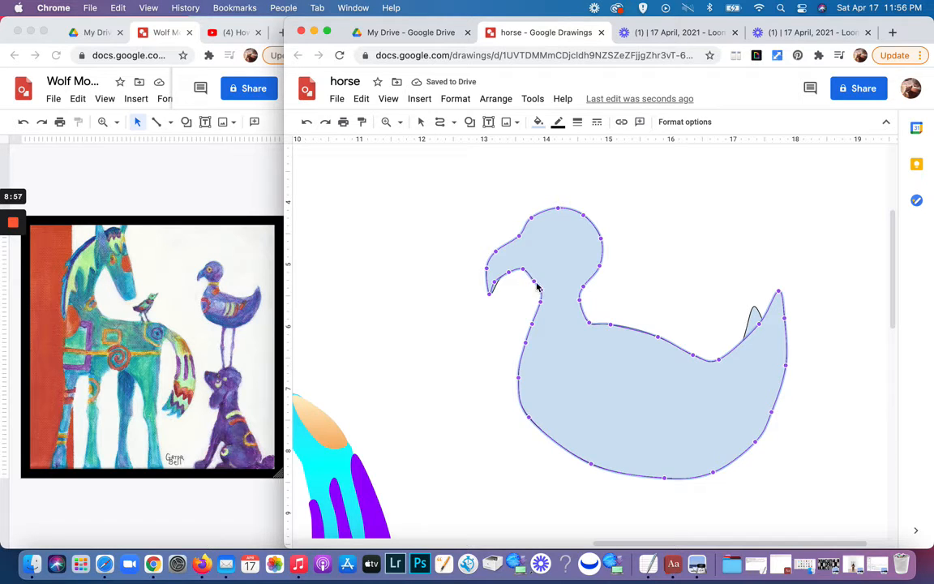
pyautogui.moveTo(530, 280); pyautogui.dragTo(532, 282)
pyautogui.moveTo(532, 280); pyautogui.dragTo(533, 281)
# - Smooth the back of the neck by raising its upper and base points and nudging the middle point toward the tail
pyautogui.moveTo(584, 287); pyautogui.dragTo(585, 282)
pyautogui.moveTo(590, 322); pyautogui.dragTo(590, 317)
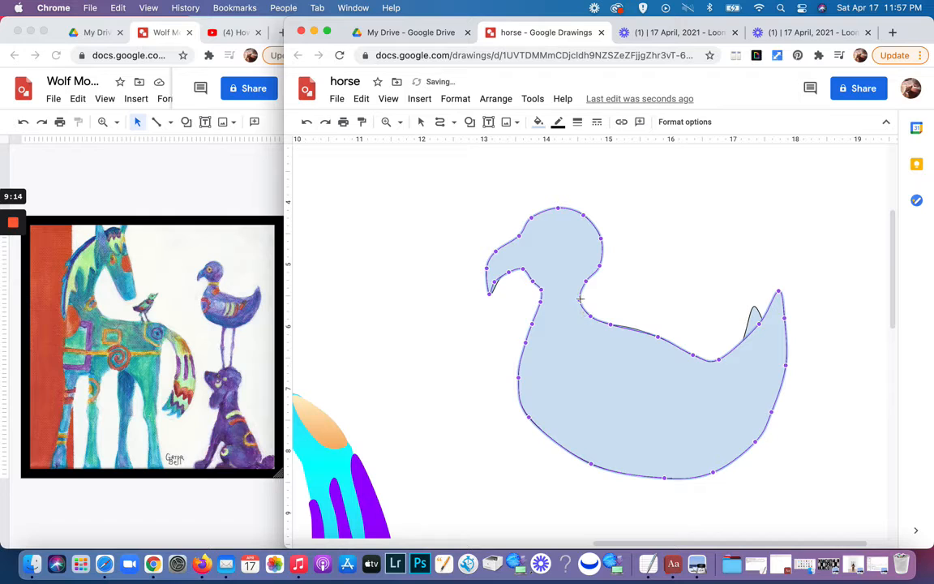
pyautogui.moveTo(580, 300); pyautogui.dragTo(583, 301)
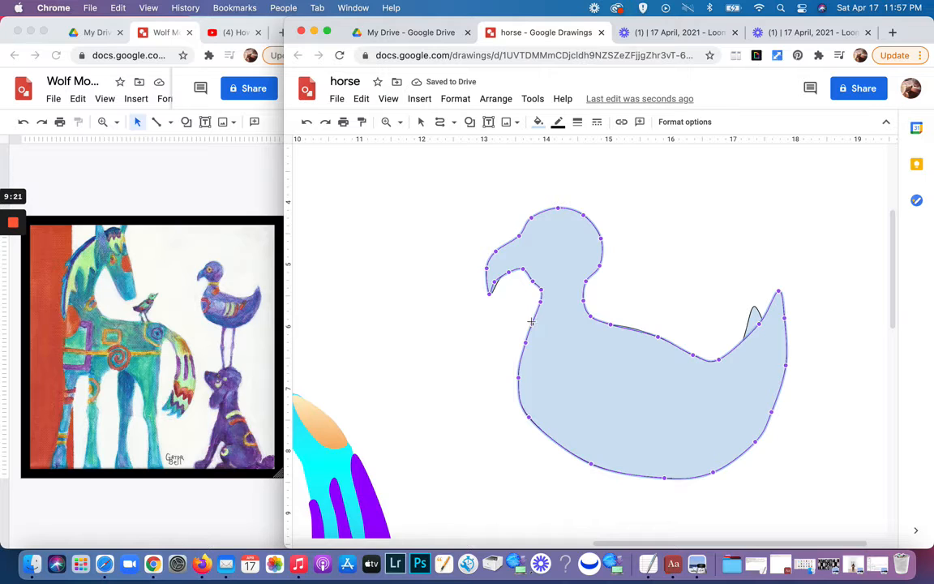
# - Push the chest points from the neck base to the lower breast outward to make the chest fuller
pyautogui.moveTo(532, 322); pyautogui.dragTo(519, 341)
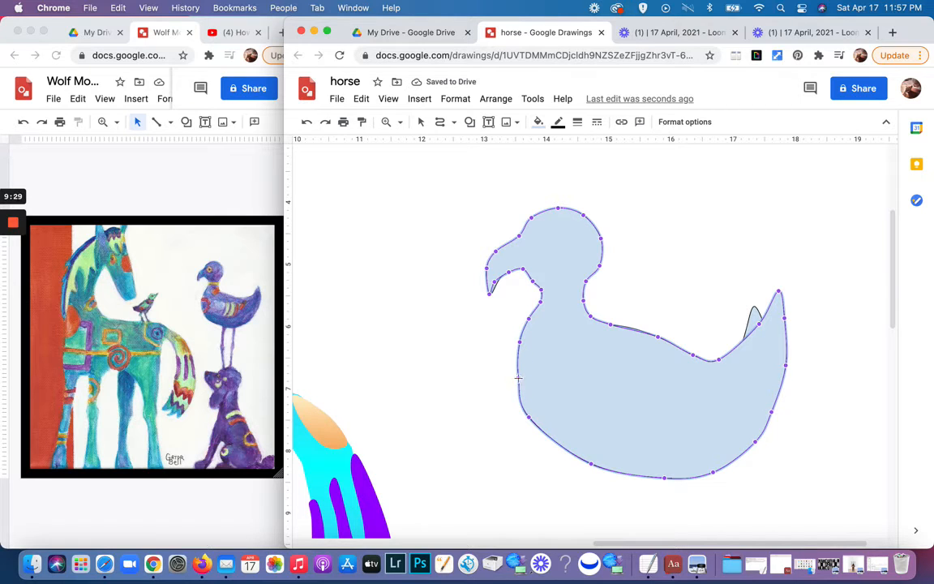
pyautogui.moveTo(518, 377); pyautogui.dragTo(515, 378)
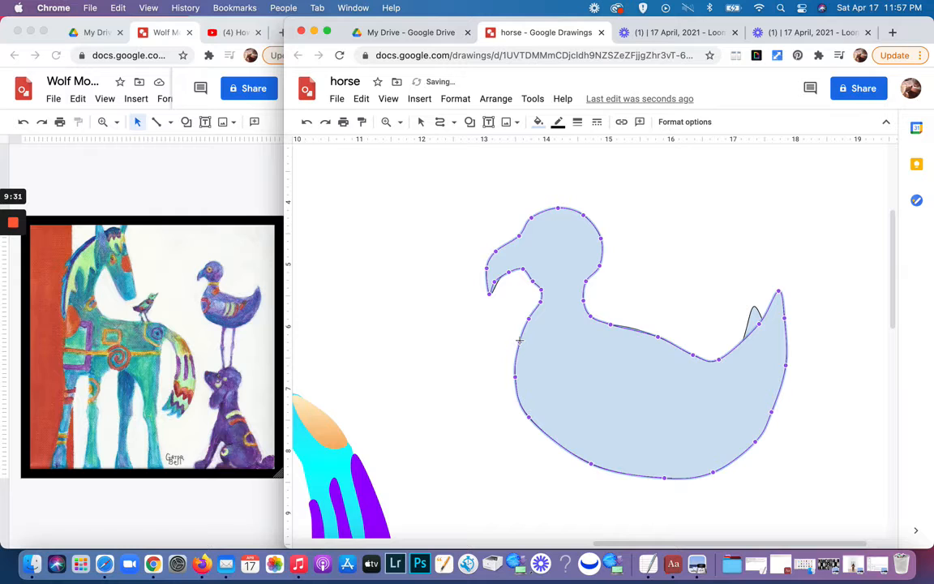
pyautogui.moveTo(520, 341); pyautogui.dragTo(516, 339)
pyautogui.moveTo(527, 417); pyautogui.dragTo(527, 423)
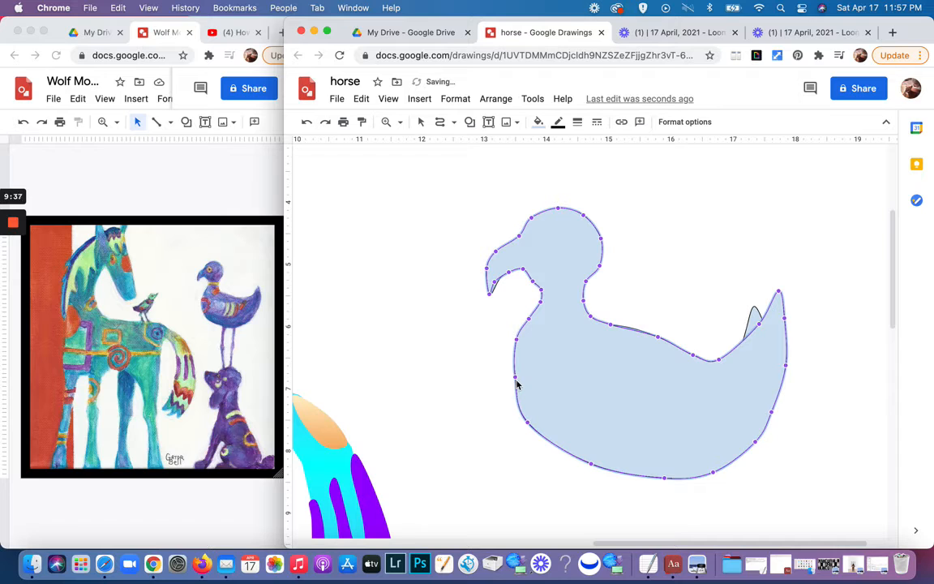
pyautogui.moveTo(515, 377); pyautogui.dragTo(512, 377)
# - Raise the two front neck points slightly to smooth the transition from throat to chest
pyautogui.scroll(-1, 594, 415)
pyautogui.scroll(-3, 594, 416)
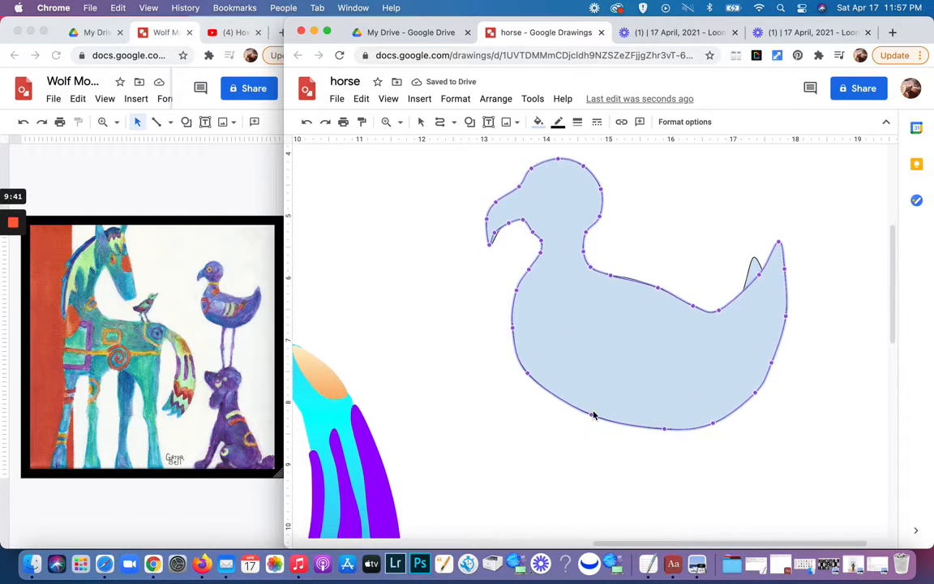
pyautogui.click(530, 260)
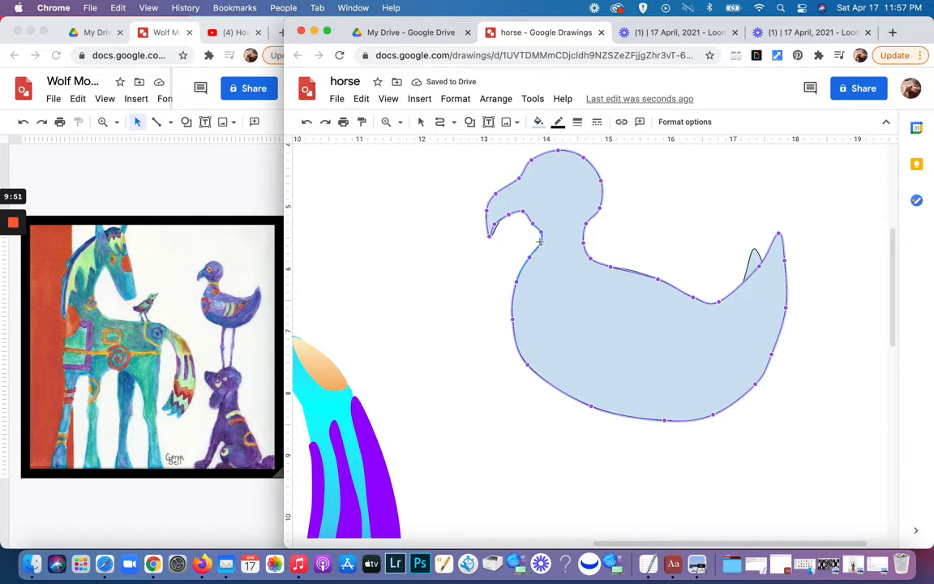
pyautogui.moveTo(540, 241); pyautogui.dragTo(540, 241)
# - Nudge the three points along the back of the head slightly upward to even out its curve
pyautogui.moveTo(600, 206); pyautogui.dragTo(600, 205)
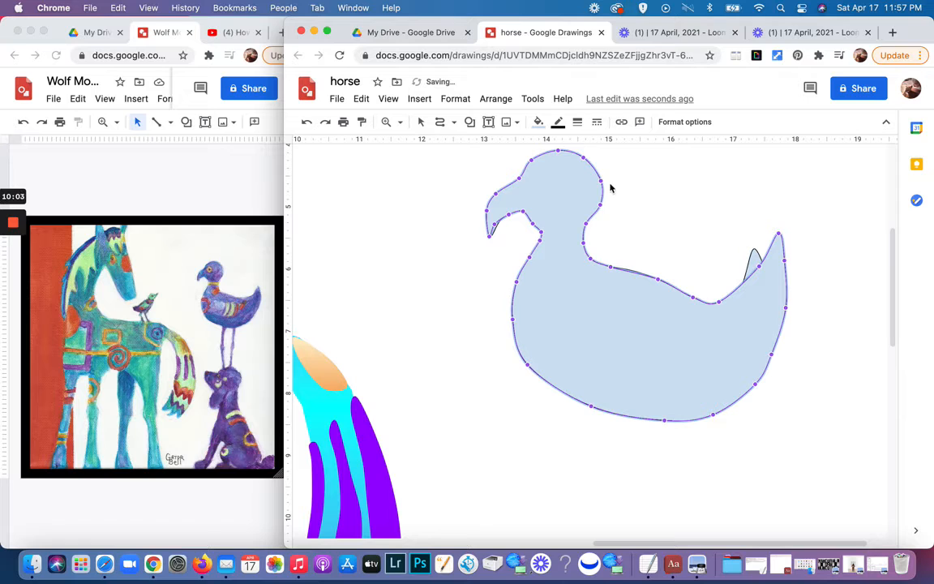
pyautogui.press('Escape')
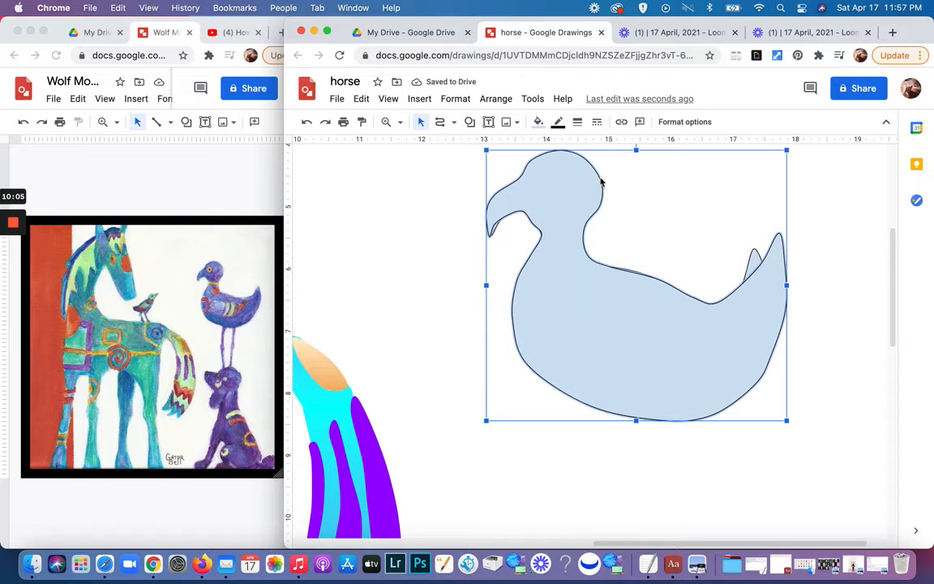
pyautogui.doubleClick(580, 199)
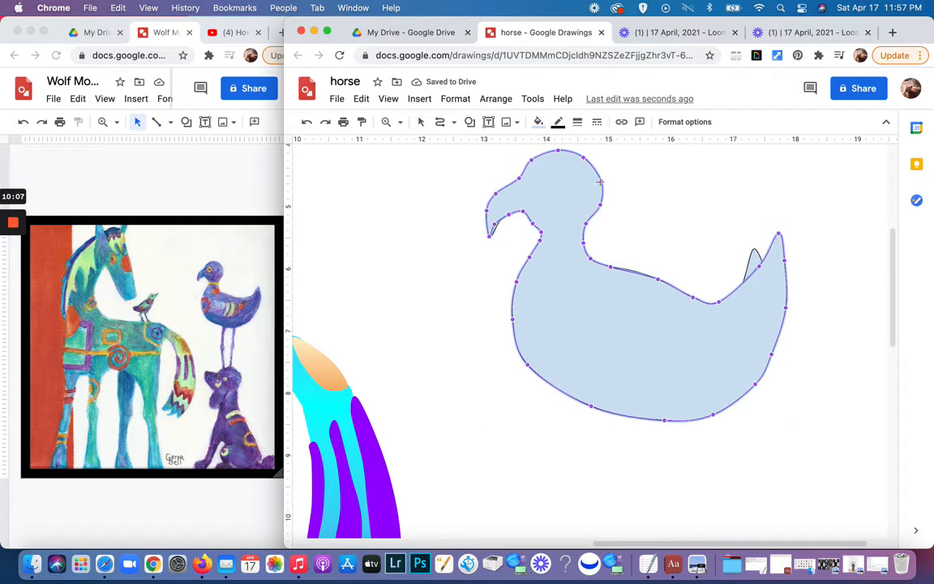
pyautogui.moveTo(602, 181); pyautogui.dragTo(602, 179)
pyautogui.click(583, 154)
# - Raise the tail tip and shift the tail's inner edge and the adjoining low back point rearward
pyautogui.moveTo(777, 233); pyautogui.dragTo(777, 225)
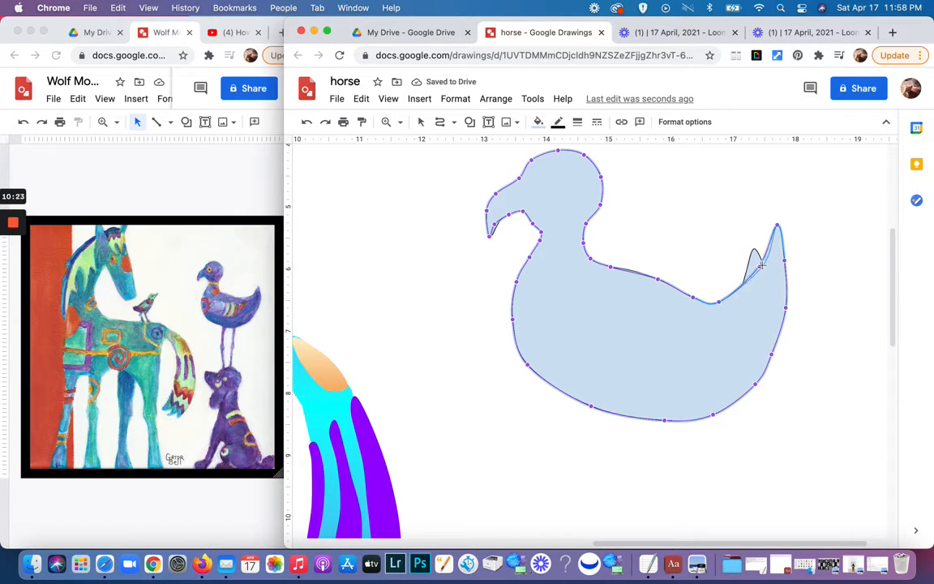
pyautogui.moveTo(759, 265); pyautogui.dragTo(765, 265)
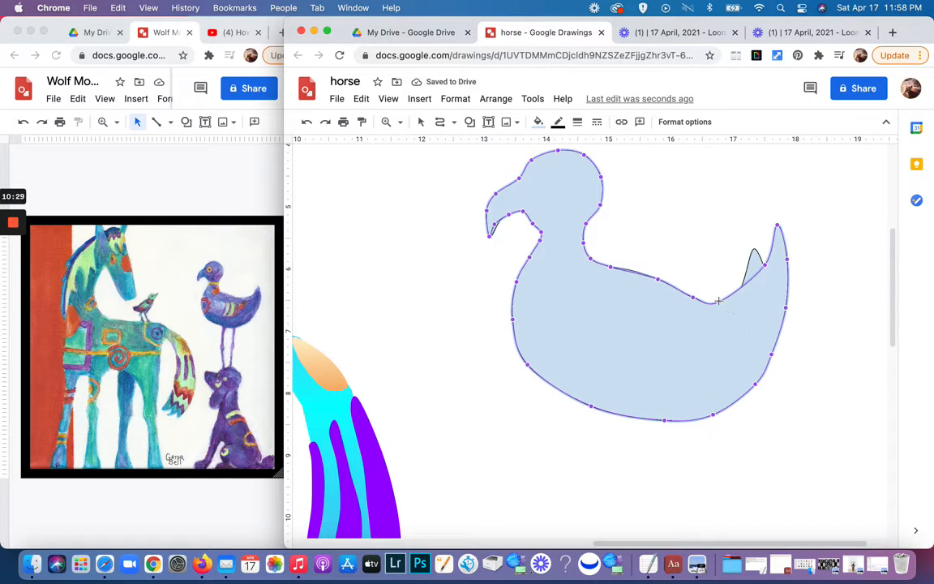
pyautogui.moveTo(719, 300); pyautogui.dragTo(722, 296)
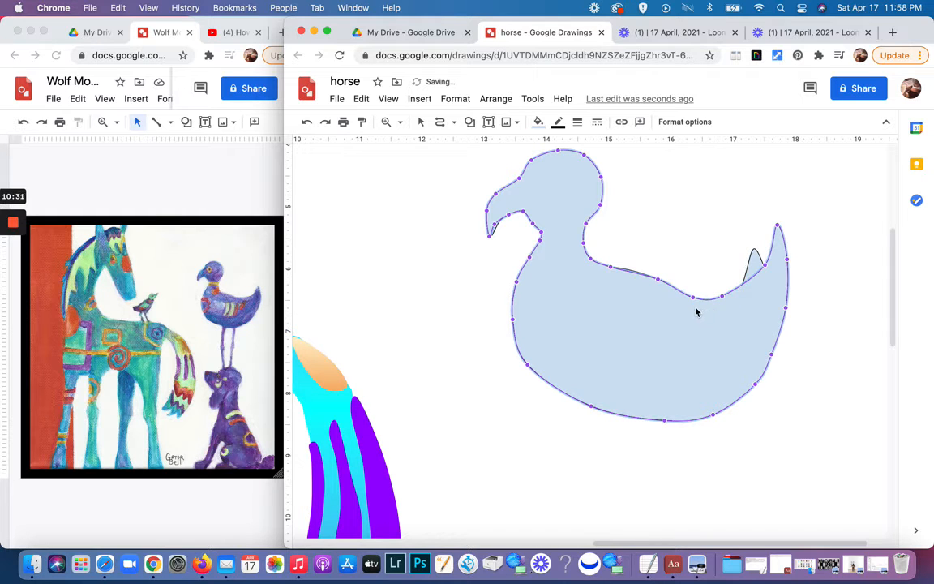
# - Raise the two lowest back points in front of the tail to make the dip shallower
pyautogui.click(694, 298)
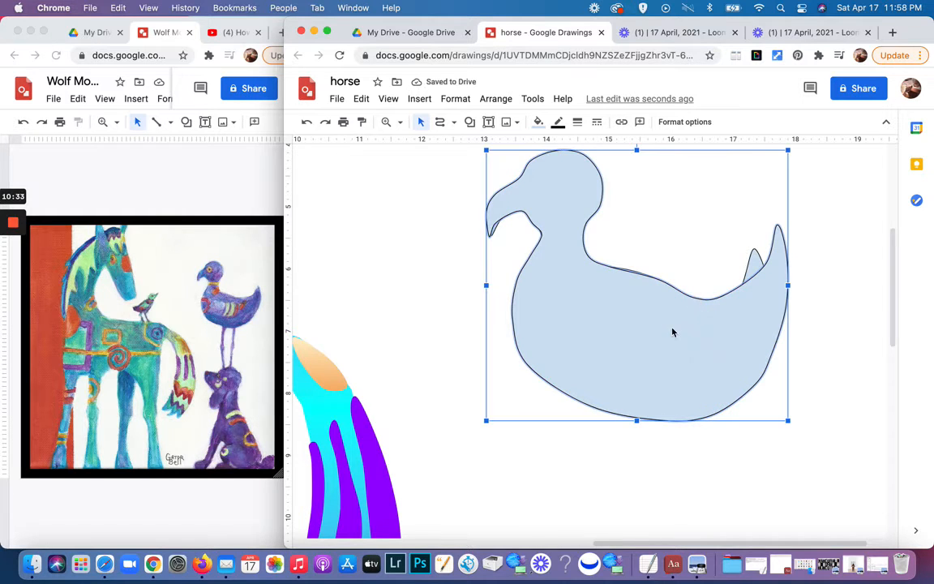
pyautogui.doubleClick(691, 318)
pyautogui.click(695, 300)
pyautogui.doubleClick(675, 319)
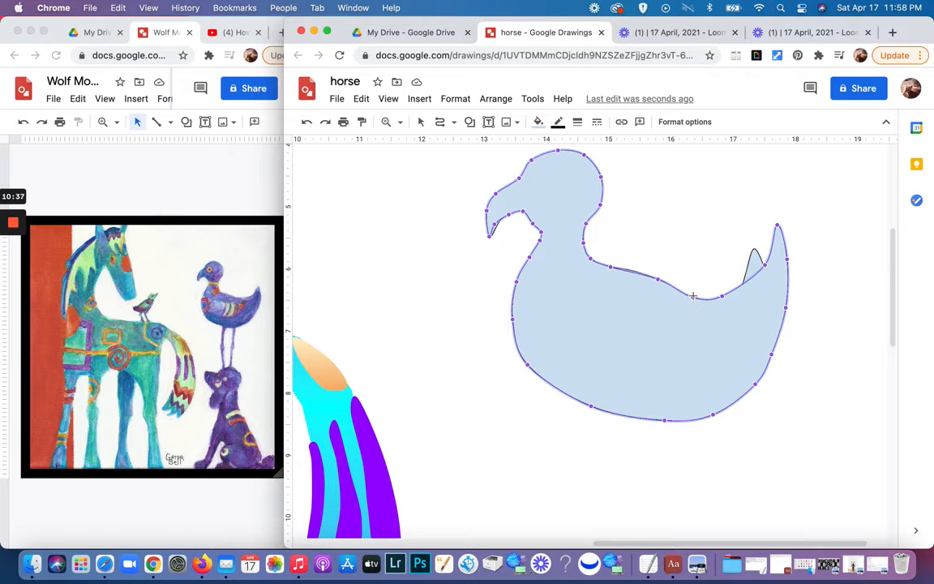
pyautogui.moveTo(694, 297); pyautogui.dragTo(724, 288)
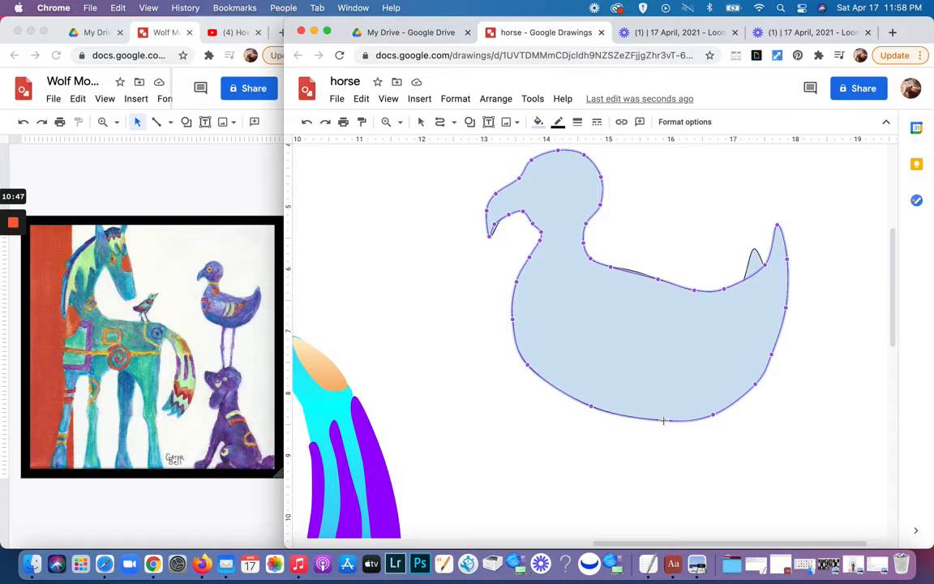
# - Raise the rear underside of the belly slightly and push the tail's rear edge points outward
pyautogui.moveTo(664, 420); pyautogui.dragTo(720, 408)
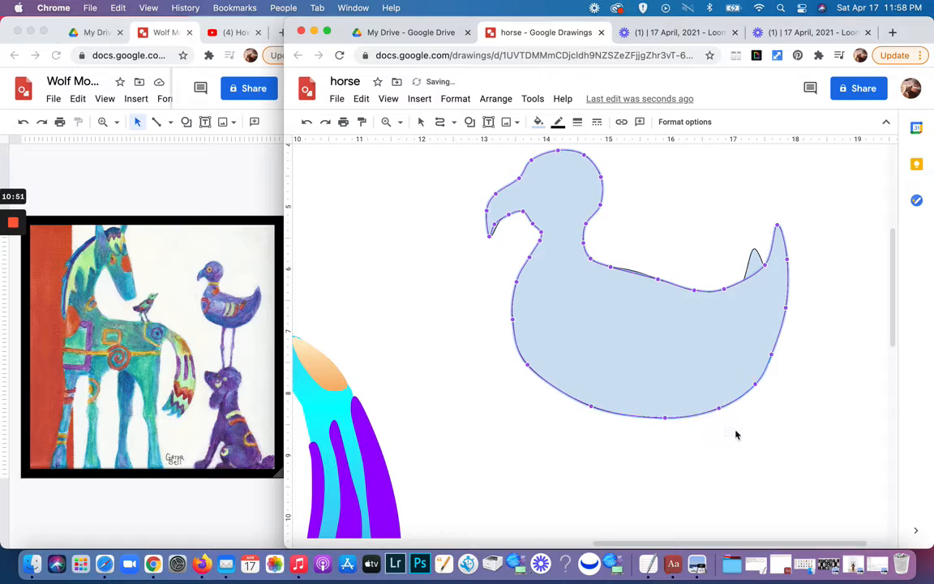
pyautogui.click(753, 385)
pyautogui.moveTo(785, 308); pyautogui.dragTo(792, 307)
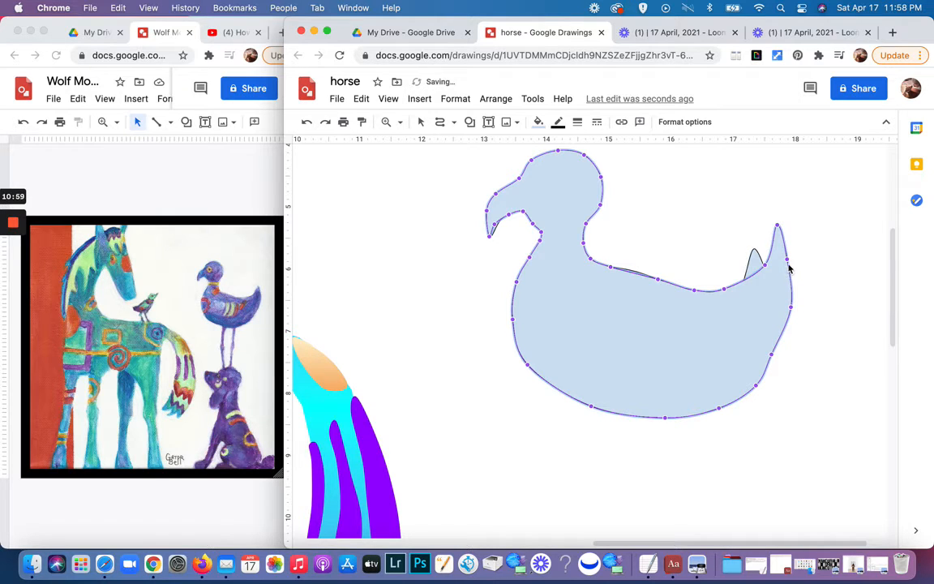
pyautogui.moveTo(786, 258); pyautogui.dragTo(792, 256)
pyautogui.moveTo(791, 307); pyautogui.dragTo(795, 309)
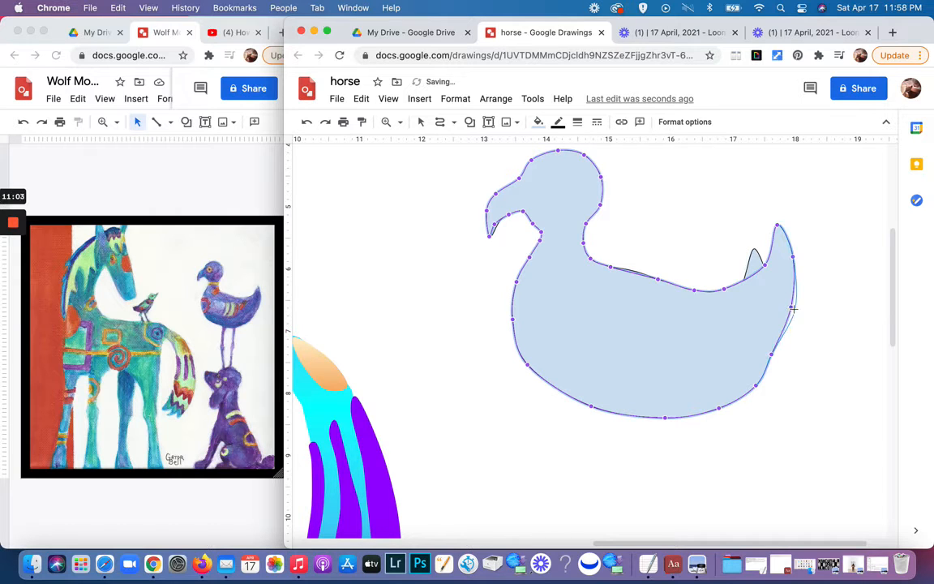
pyautogui.press('Escape')
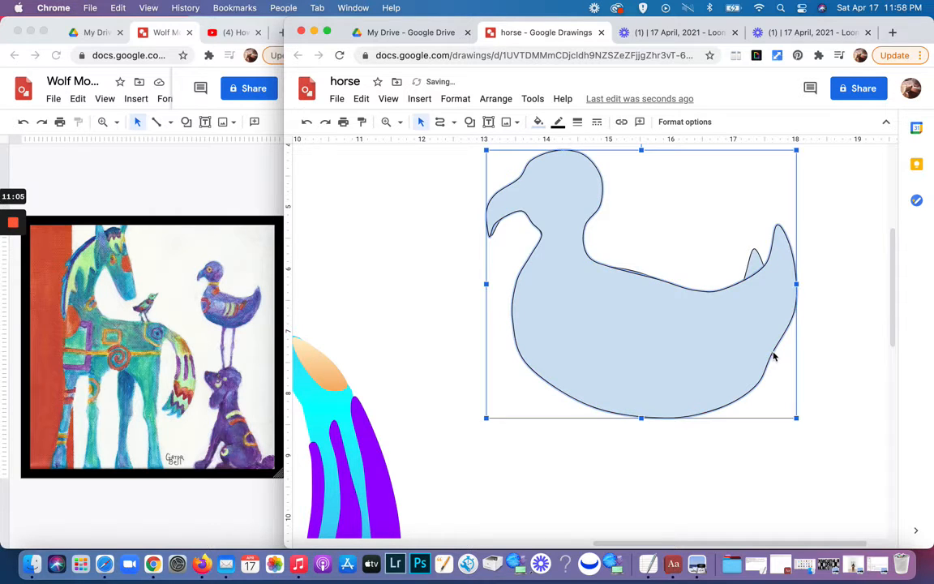
# - Move the lower rear body point outward to smooth the curve between the tail and the belly
pyautogui.doubleClick(775, 359)
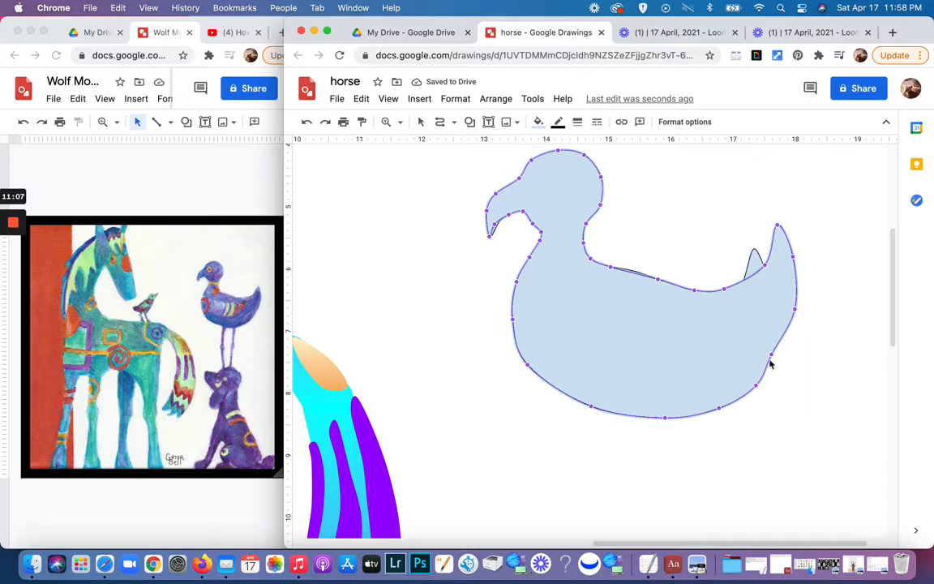
pyautogui.click(774, 355)
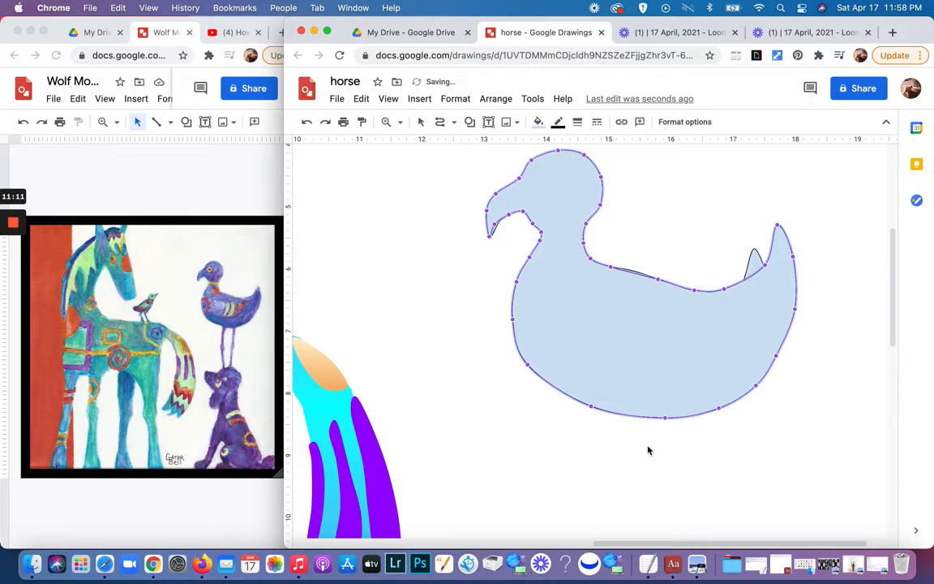
pyautogui.press('Escape')
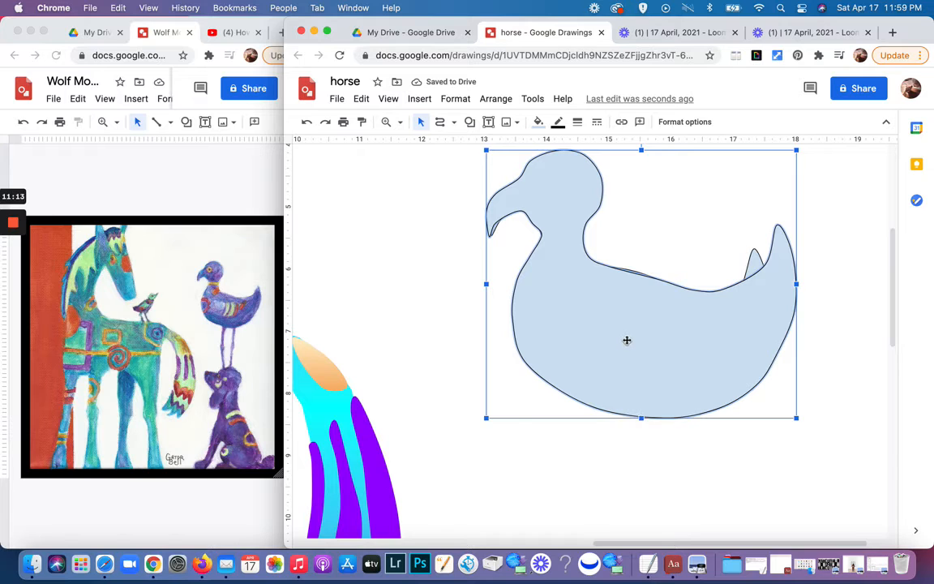
# - Move the traced bird outline aside and delete the old tail, body, neck and beak shapes beneath it
pyautogui.moveTo(627, 340); pyautogui.dragTo(627, 340)
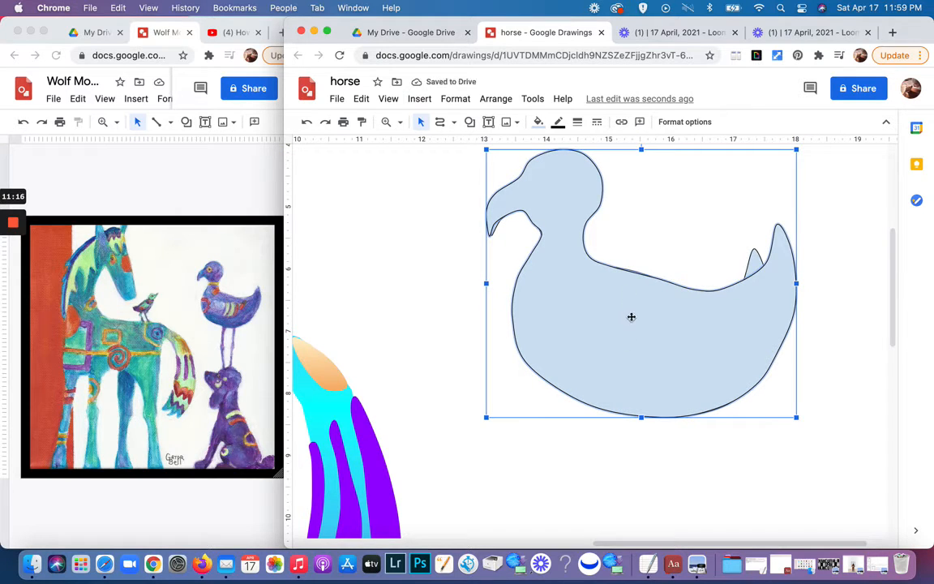
pyautogui.moveTo(632, 316); pyautogui.dragTo(473, 354)
pyautogui.click(744, 330)
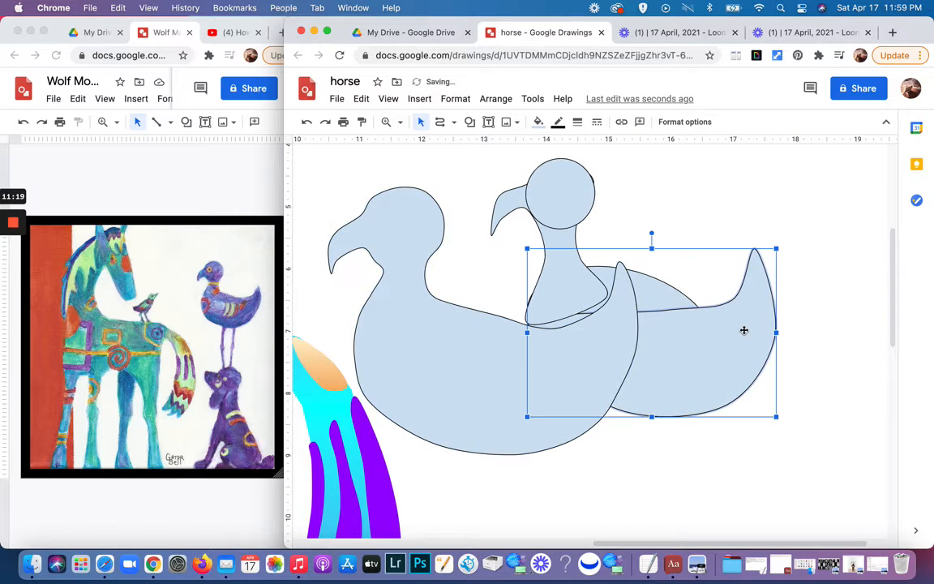
pyautogui.press('Delete')
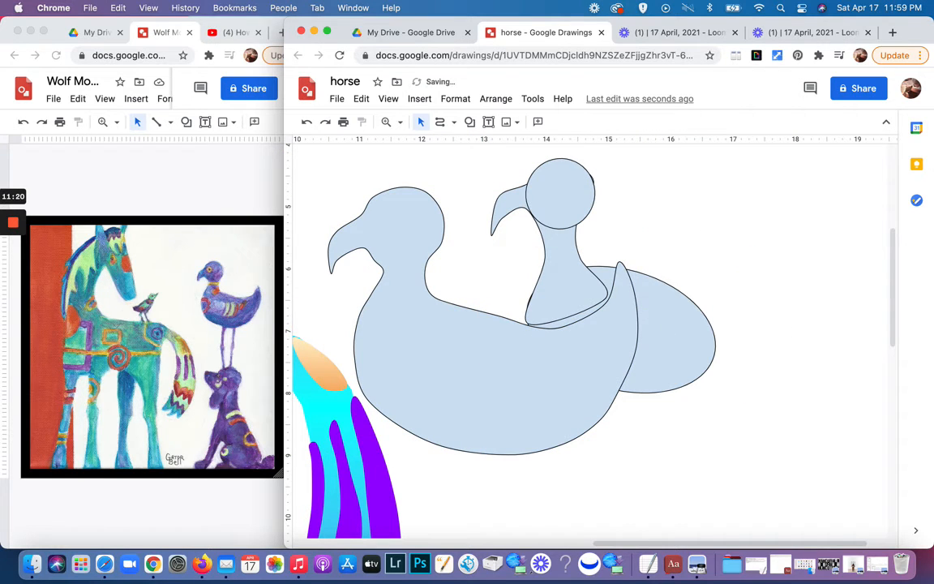
pyautogui.click(697, 327)
pyautogui.press('Delete')
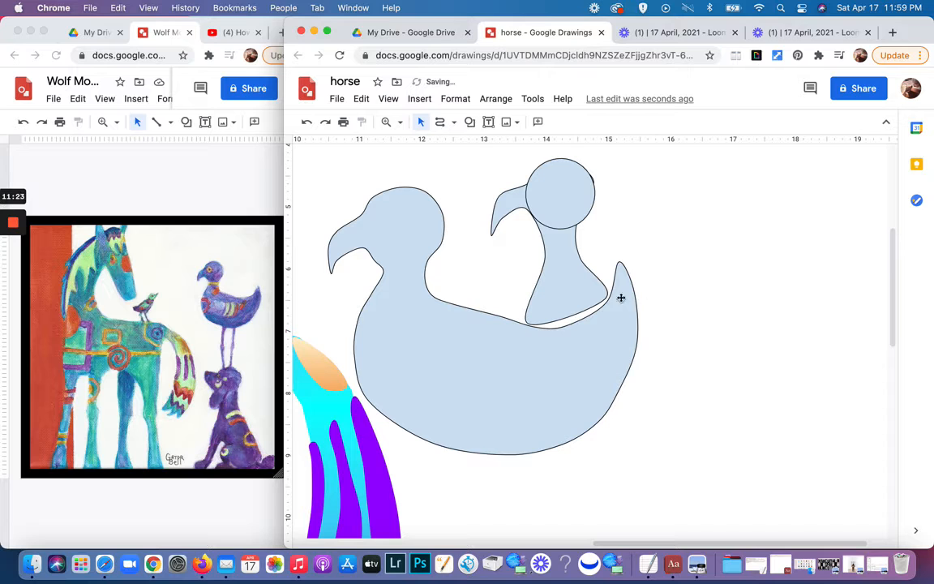
pyautogui.click(581, 290)
pyautogui.press('Delete')
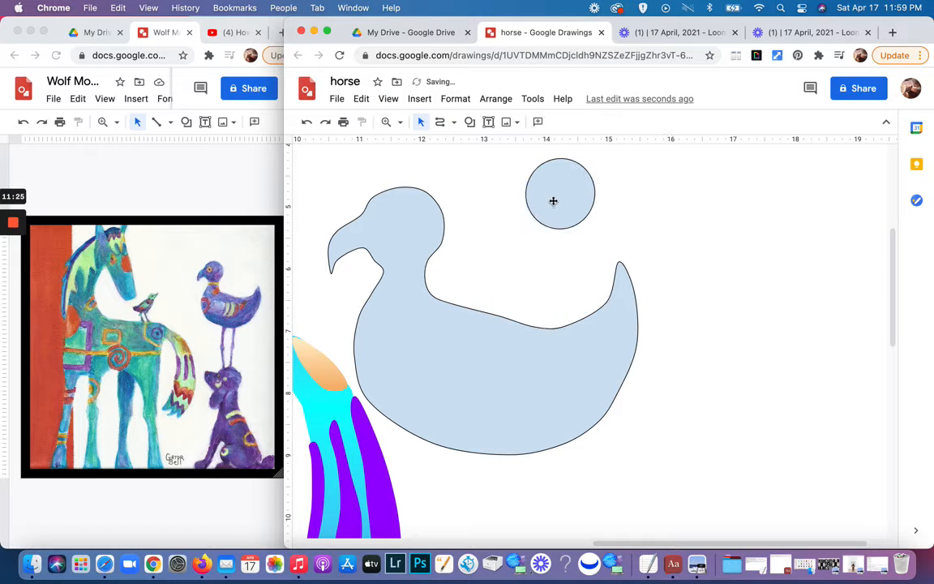
# - Move the traced bird outline back to its place above the dog and compare its placement with the dog
pyautogui.moveTo(449, 347); pyautogui.dragTo(612, 316)
pyautogui.scroll(-5, 640, 449)
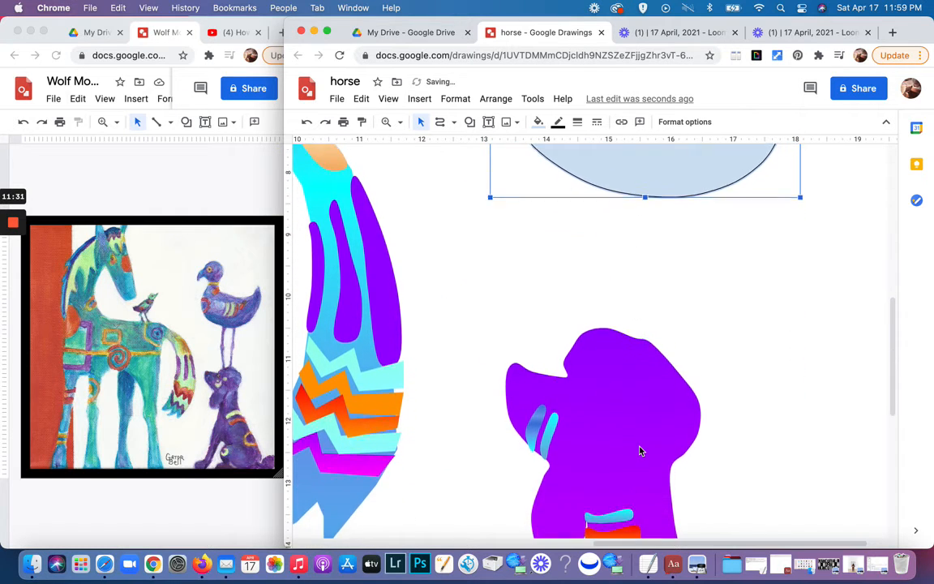
pyautogui.scroll(4, 640, 451)
pyautogui.scroll(2, 640, 451)
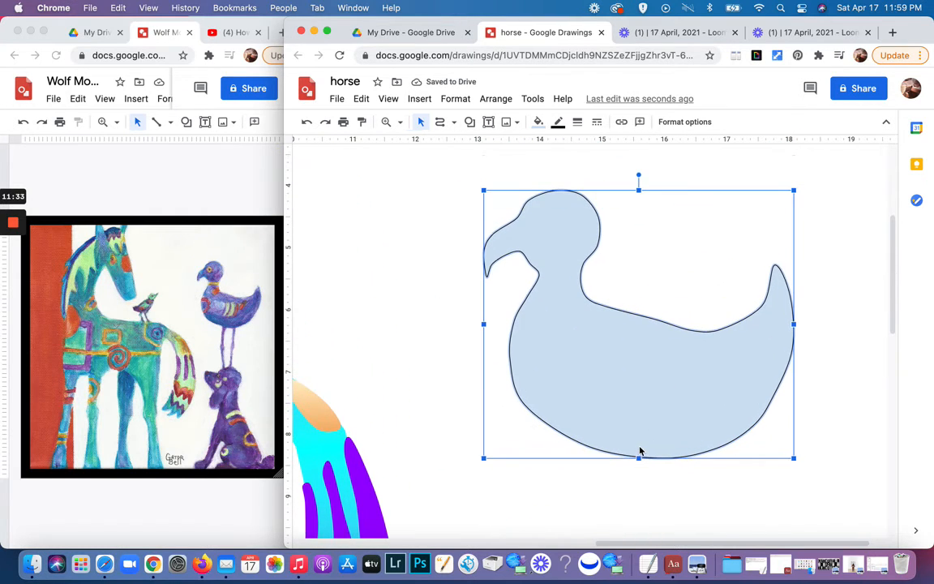
pyautogui.scroll(-5, 640, 451)
pyautogui.scroll(3, 640, 451)
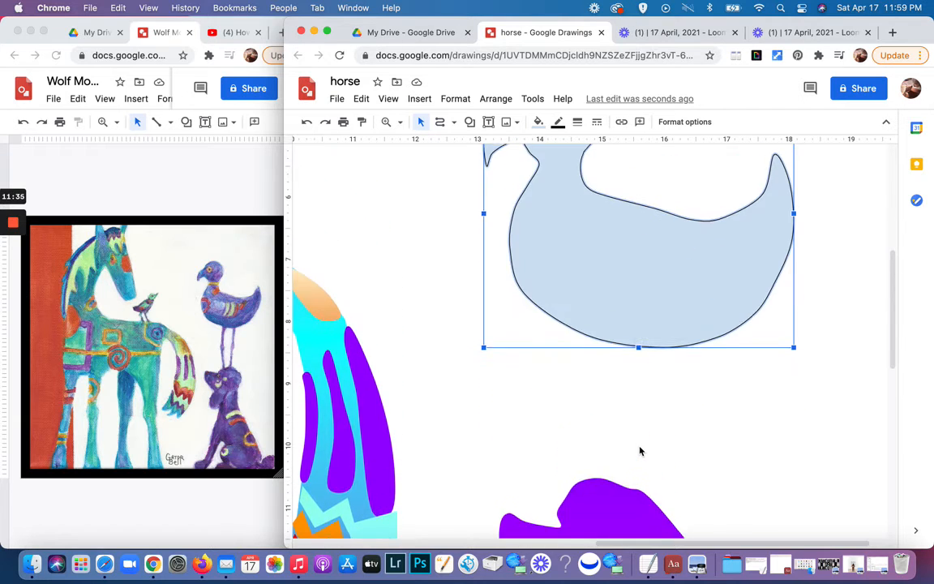
pyautogui.scroll(3, 640, 451)
pyautogui.scroll(-1, 640, 451)
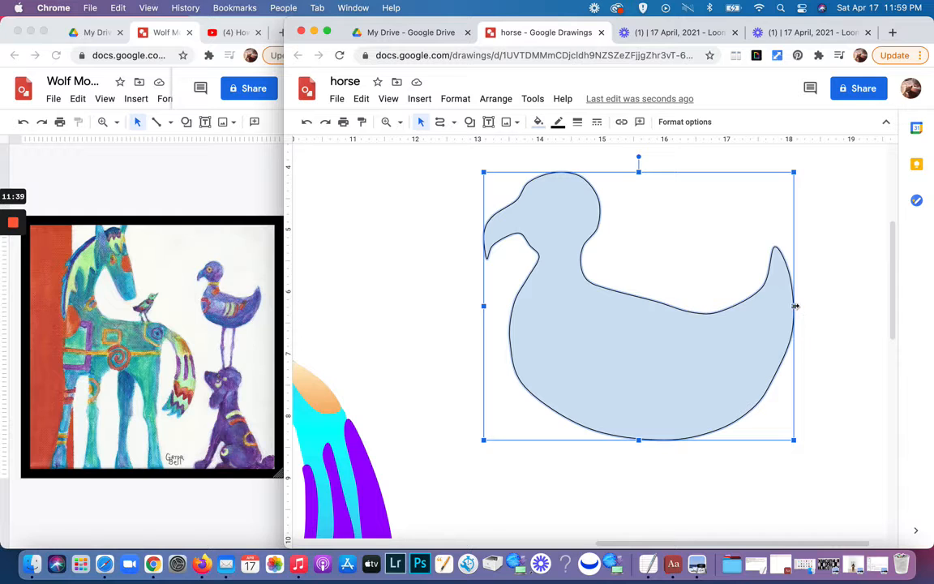
# - Narrow the bird outline slightly and scale it down to about 4.2 ruler units wide and 3.9 tall
pyautogui.moveTo(796, 306); pyautogui.dragTo(776, 307)
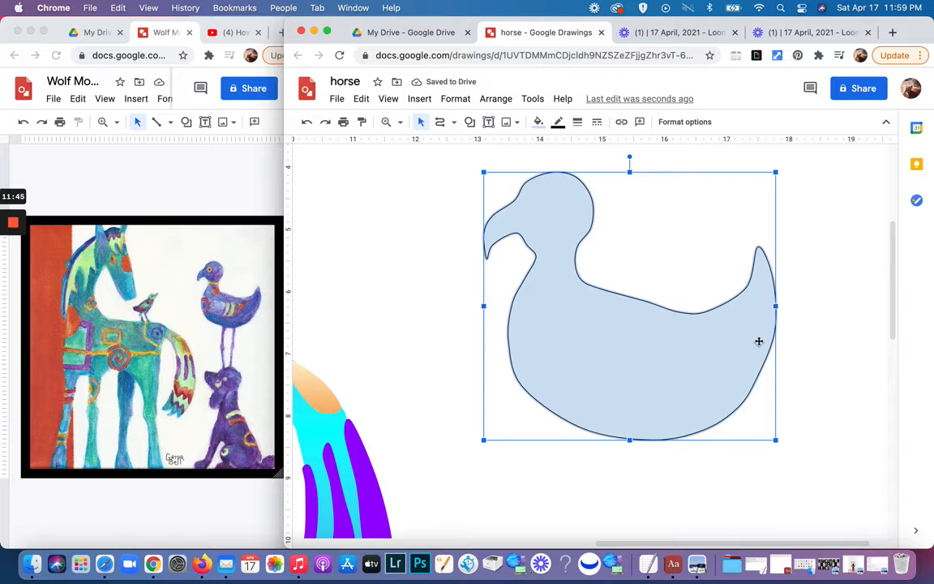
pyautogui.moveTo(777, 307); pyautogui.dragTo(774, 308)
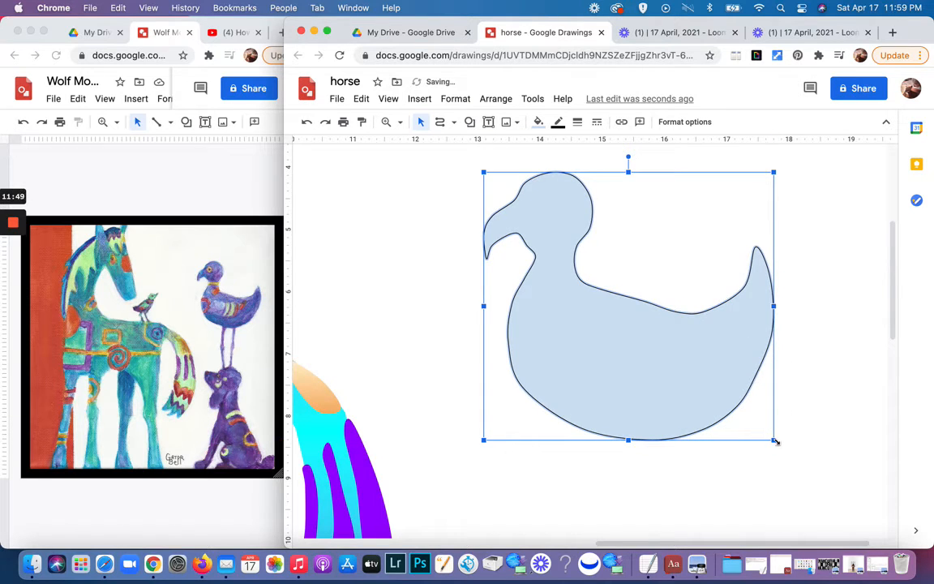
pyautogui.moveTo(774, 440); pyautogui.dragTo(744, 409)
pyautogui.click(813, 417)
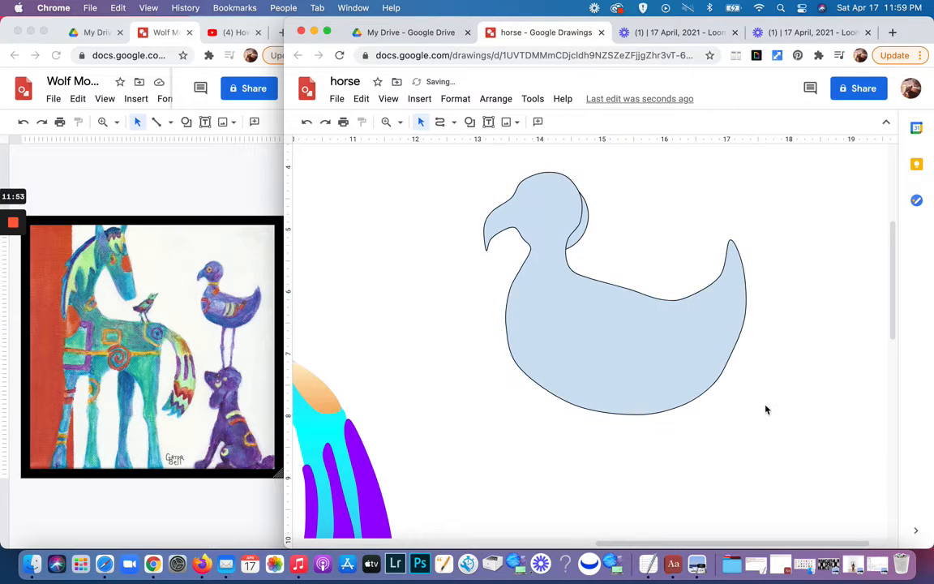
# - Shift the bird outline off the leftover head circle and delete the circle
pyautogui.scroll(-5, 766, 409)
pyautogui.scroll(4, 766, 409)
pyautogui.click(626, 328)
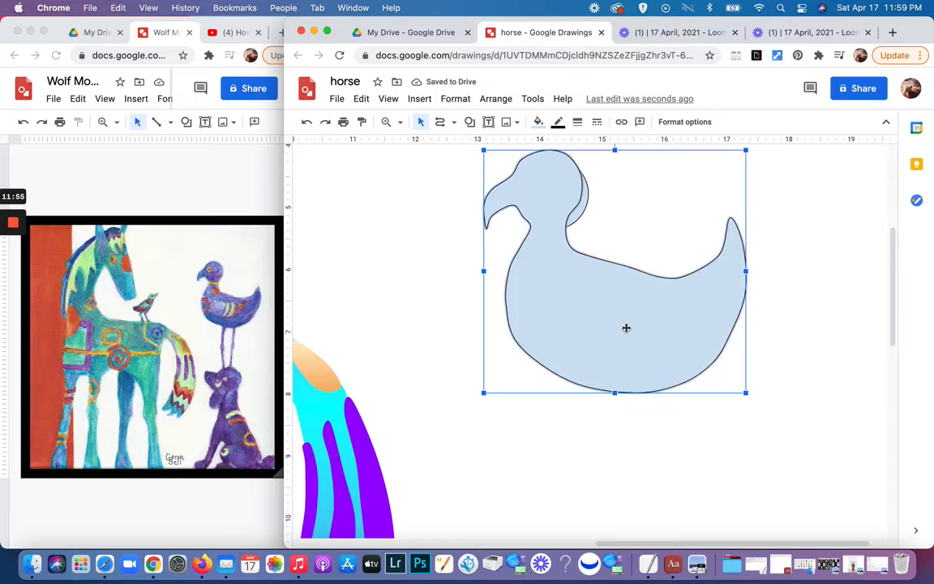
pyautogui.moveTo(626, 328); pyautogui.dragTo(650, 351)
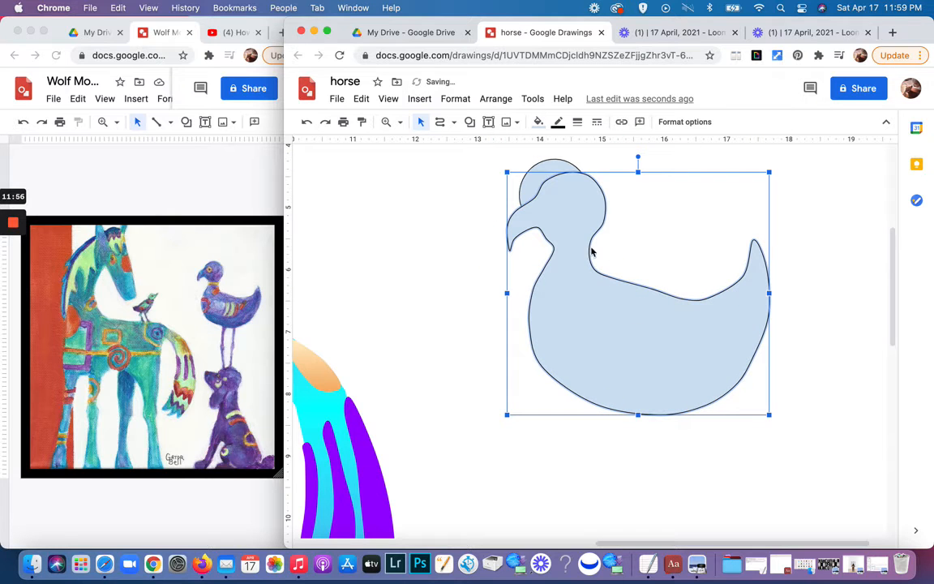
pyautogui.click(549, 166)
pyautogui.press('Delete')
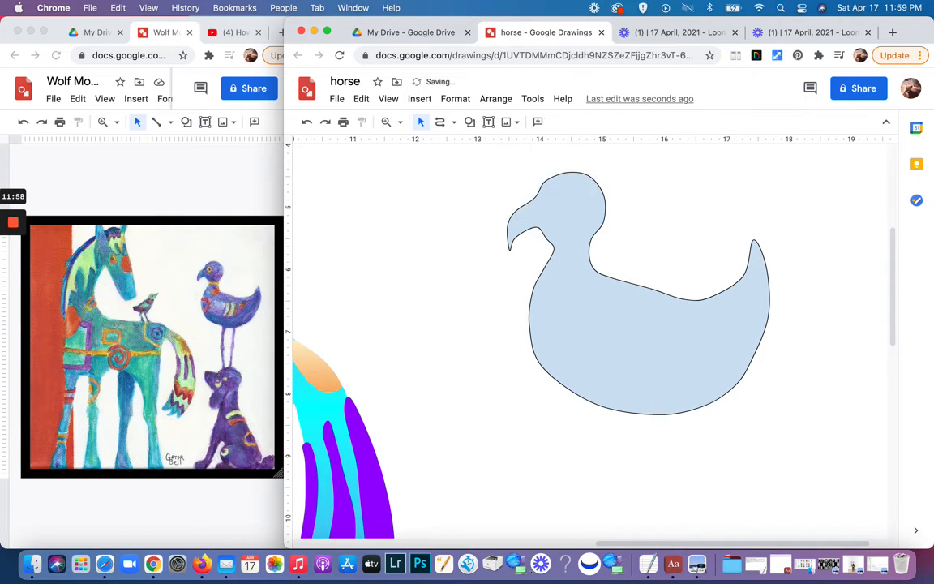
# - Raise the bird outline in two moves to leave more room for its legs above the dog
pyautogui.click(562, 281)
pyautogui.moveTo(605, 300); pyautogui.dragTo(605, 268)
pyautogui.scroll(-5, 631, 396)
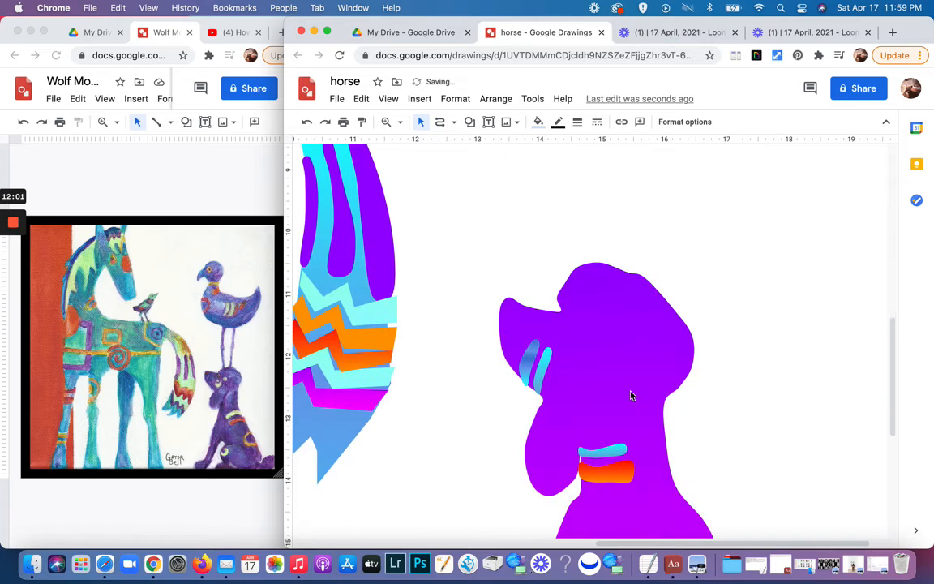
pyautogui.scroll(3, 631, 395)
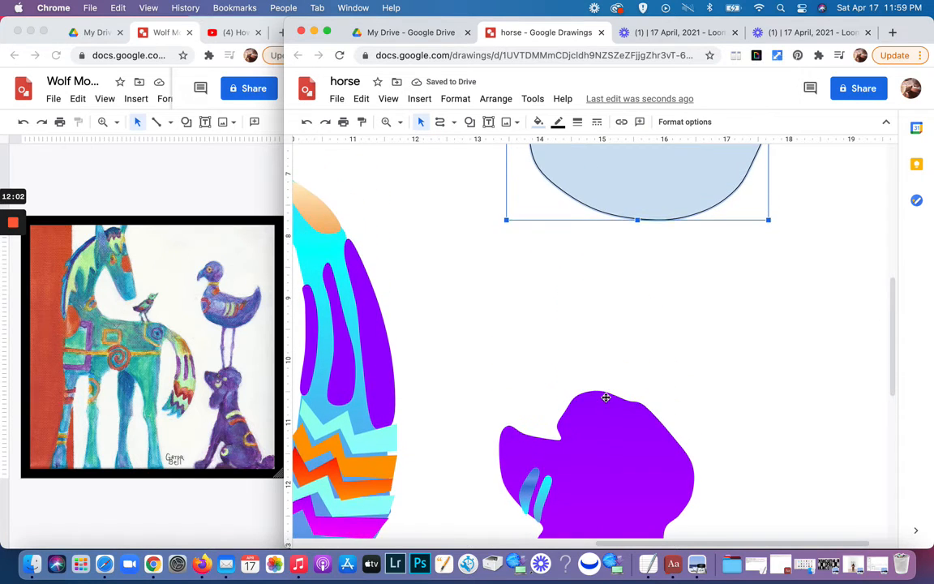
pyautogui.scroll(3, 606, 397)
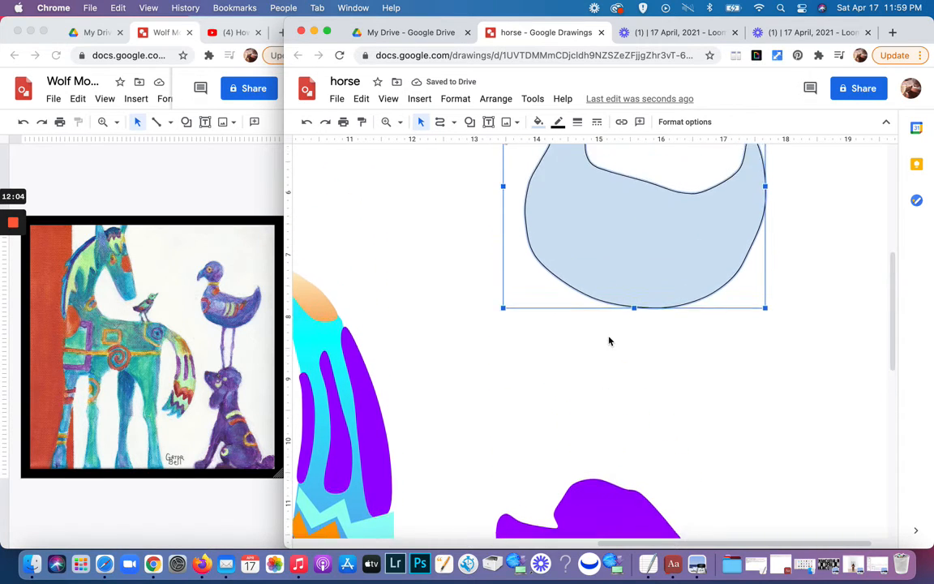
pyautogui.scroll(4, 610, 341)
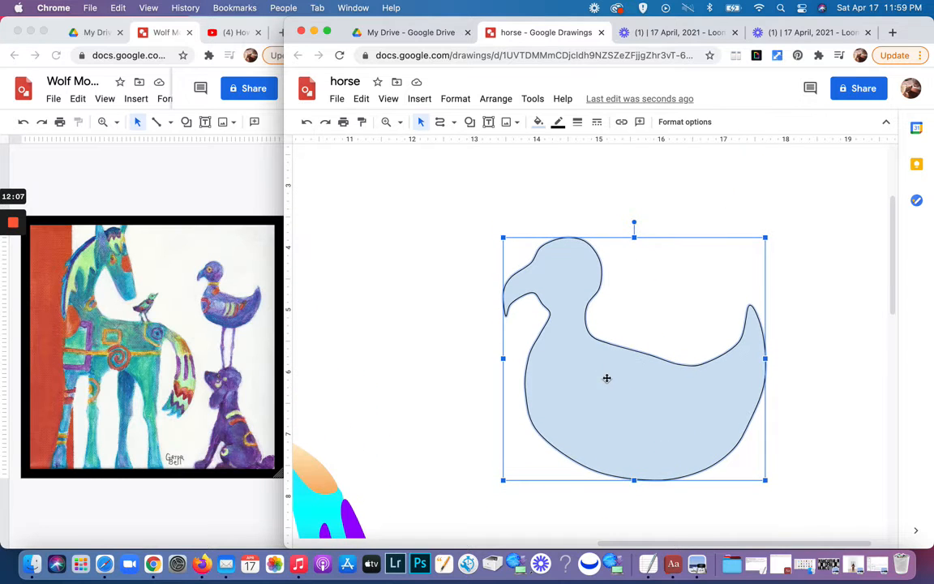
pyautogui.moveTo(607, 378); pyautogui.dragTo(607, 359)
pyautogui.scroll(-1, 626, 389)
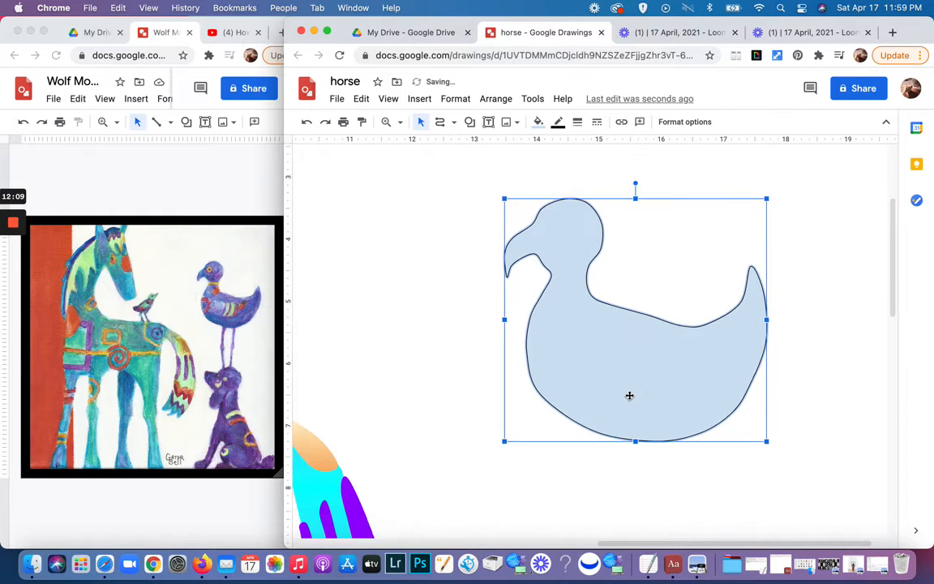
# - Draw a thin rear leg with a foot using the Curve tool, from the bird's belly to the dog's head, about 3.8 ruler units long
pyautogui.scroll(-5, 629, 395)
pyautogui.scroll(1, 629, 395)
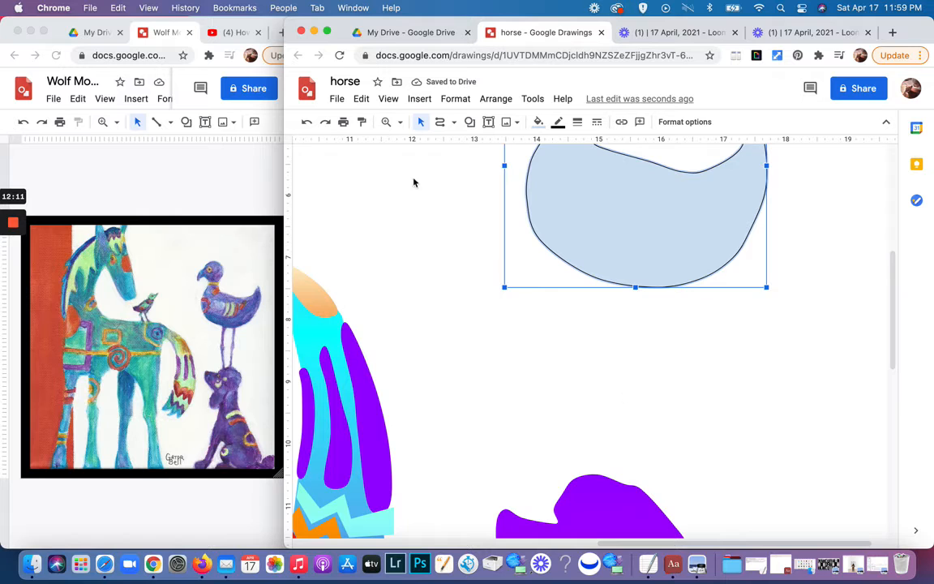
pyautogui.click(452, 122)
pyautogui.click(459, 250)
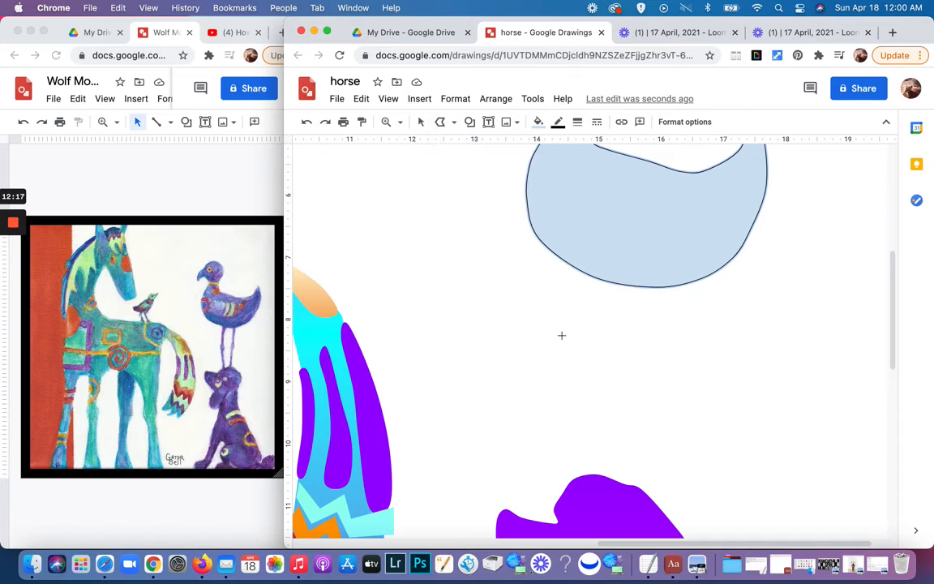
pyautogui.click(453, 122)
pyautogui.click(466, 229)
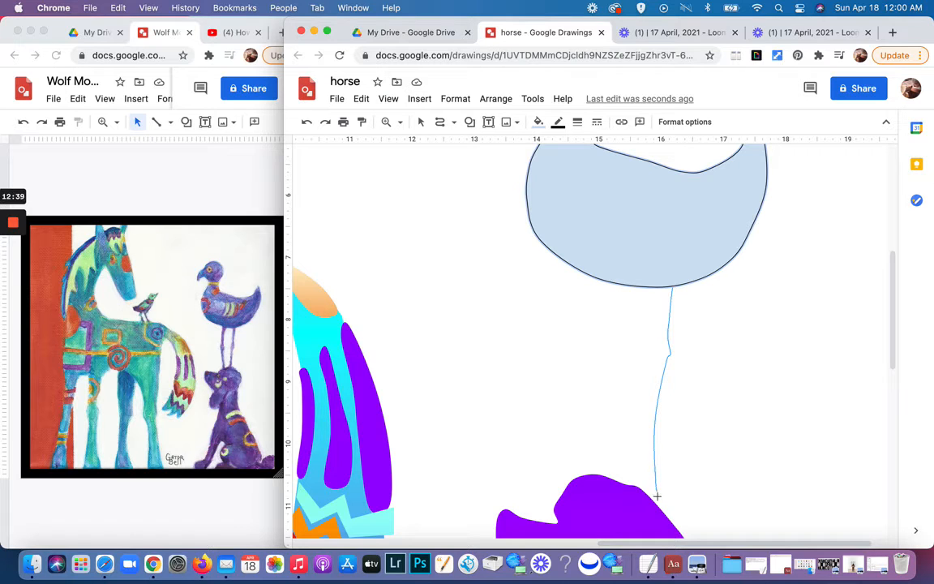
pyautogui.doubleClick(657, 496)
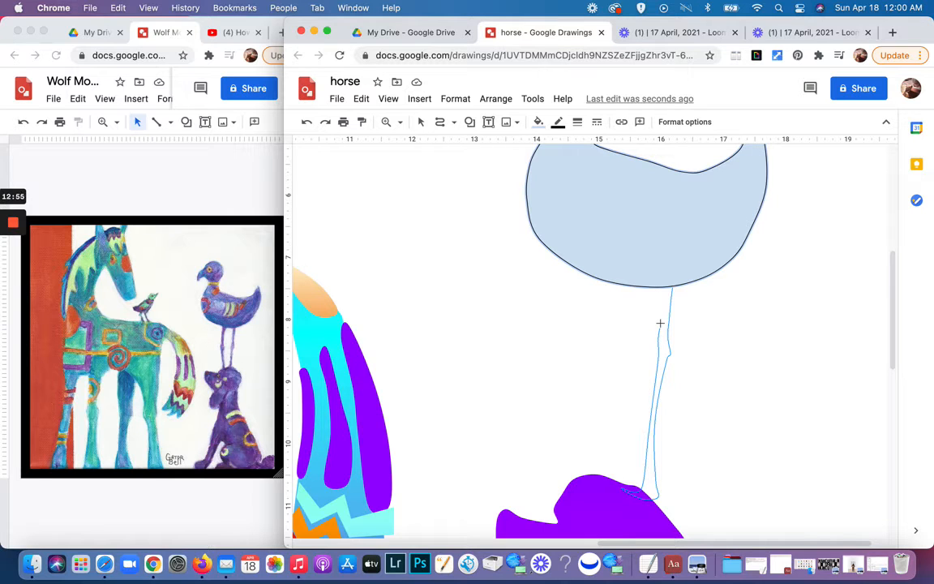
pyautogui.click(665, 266)
pyautogui.click(672, 289)
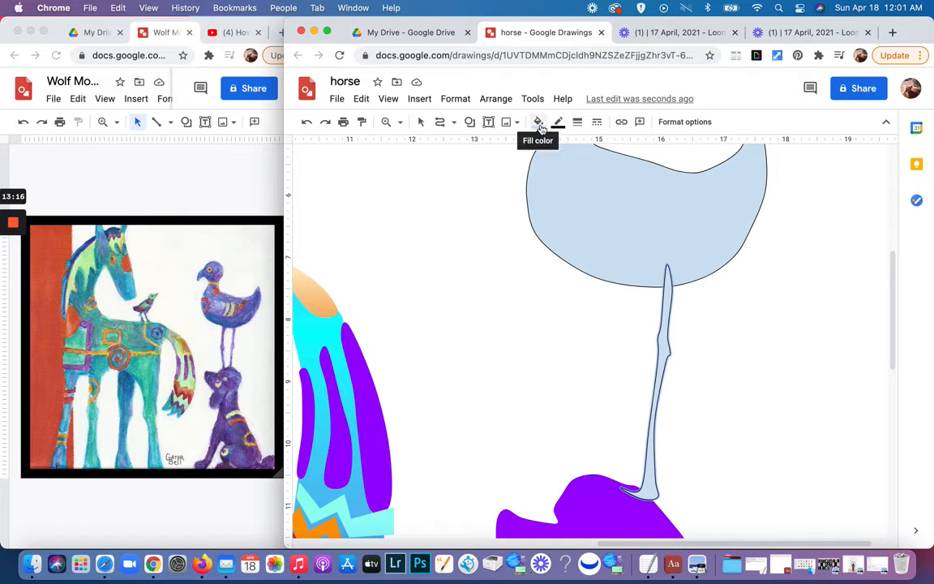
pyautogui.click(662, 324)
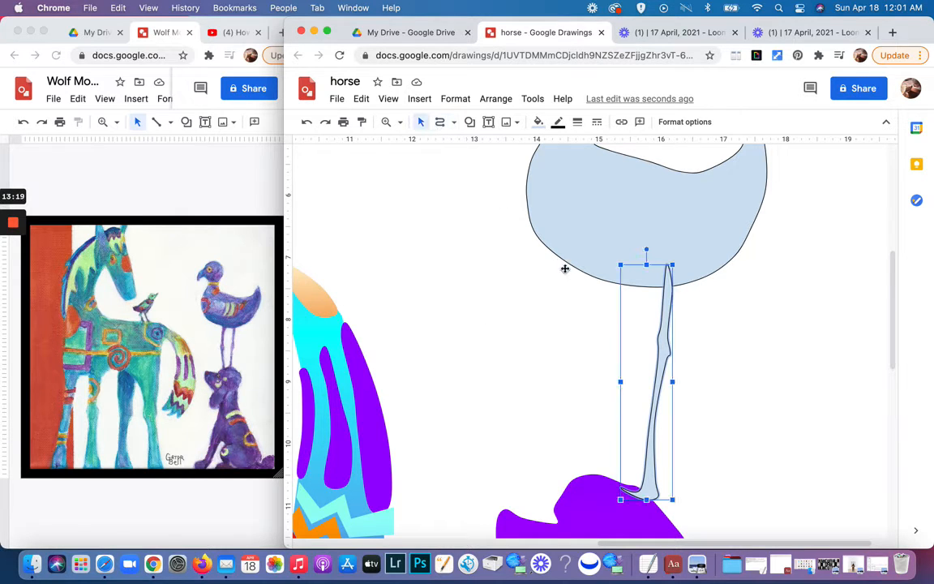
pyautogui.click(604, 280)
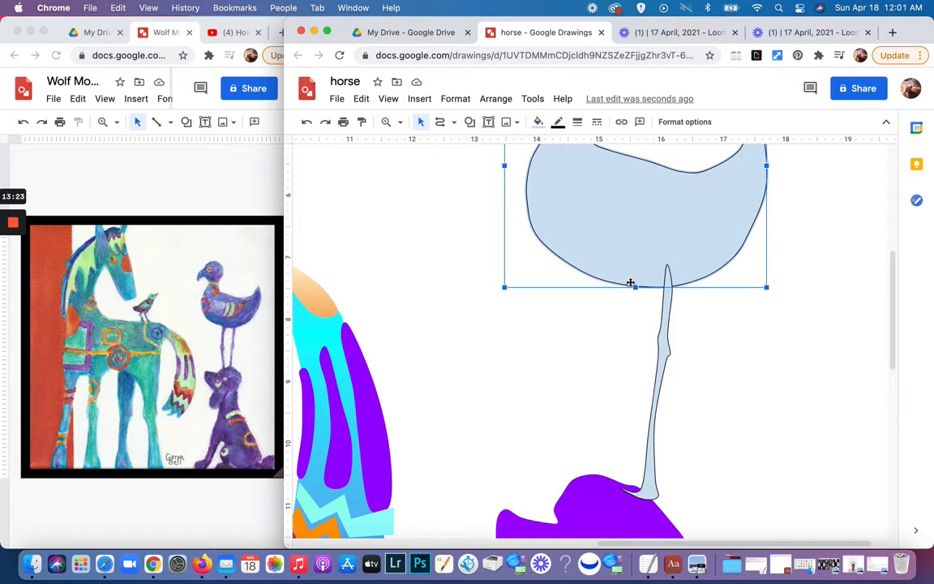
pyautogui.click(440, 122)
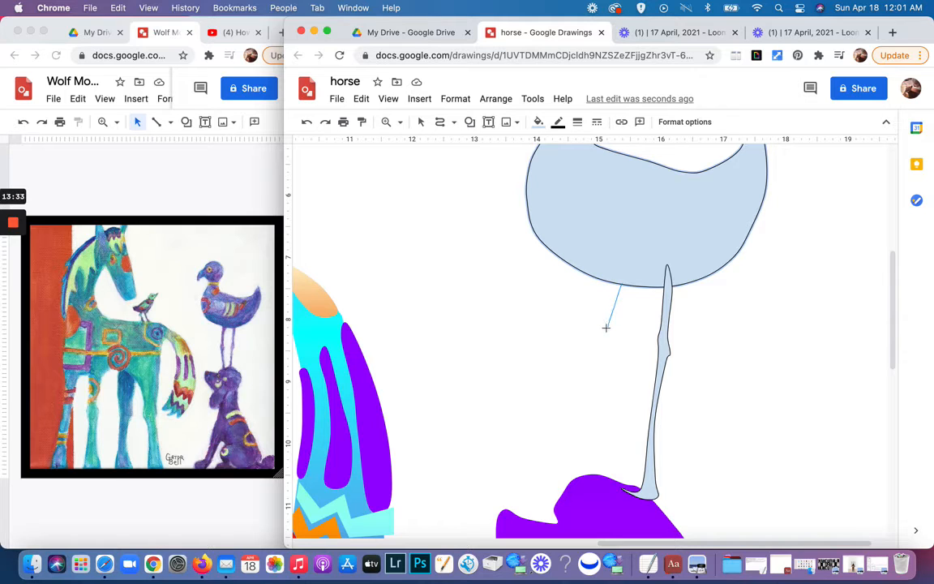
pyautogui.click(615, 320)
pyautogui.click(307, 123)
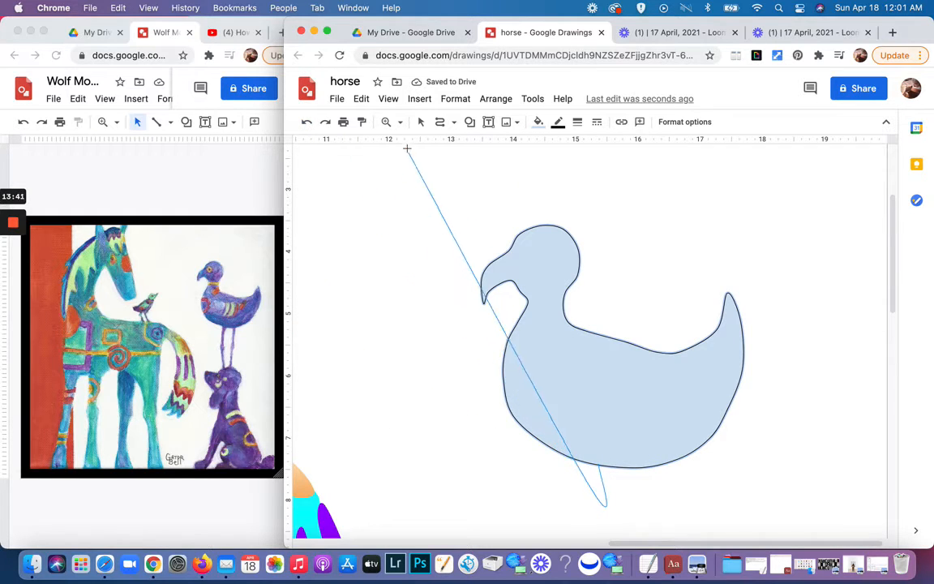
pyautogui.click(421, 122)
pyautogui.click(305, 123)
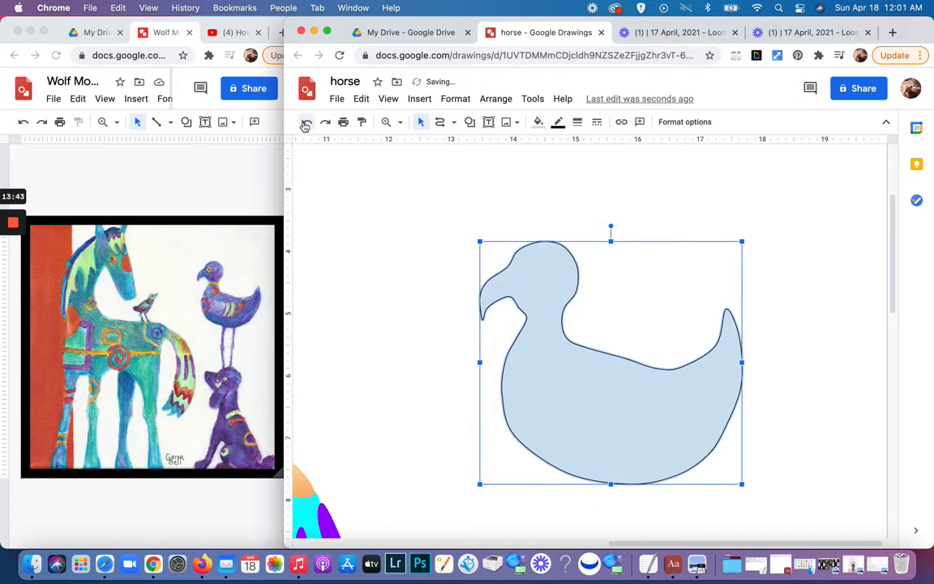
pyautogui.click(325, 123)
pyautogui.click(326, 124)
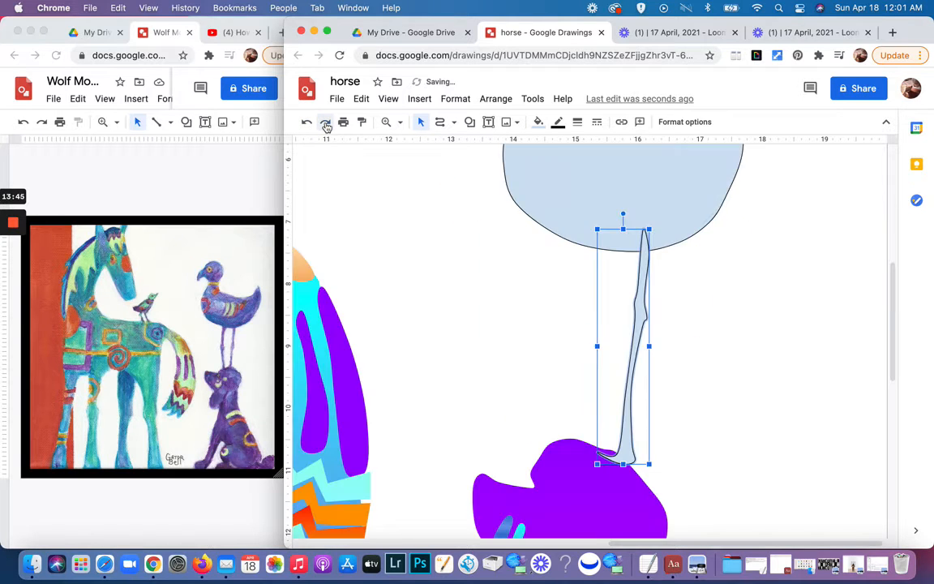
# - Draw a bent front leg with the Curve tool, from the bird's belly to the dog's head, about 4.2 ruler units long
pyautogui.scroll(-3, 481, 288)
pyautogui.scroll(5, 535, 325)
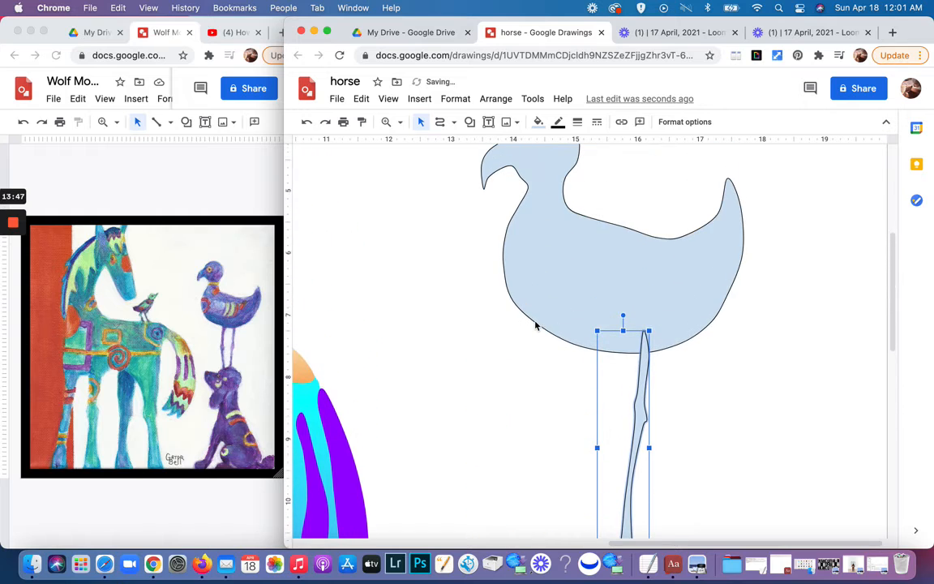
pyautogui.scroll(-1, 536, 325)
pyautogui.click(440, 122)
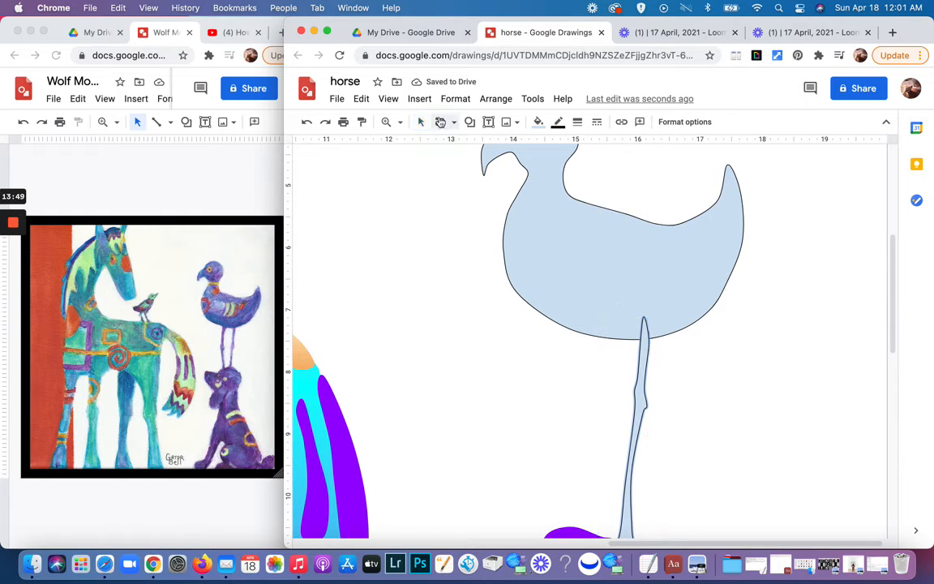
pyautogui.scroll(-2, 539, 292)
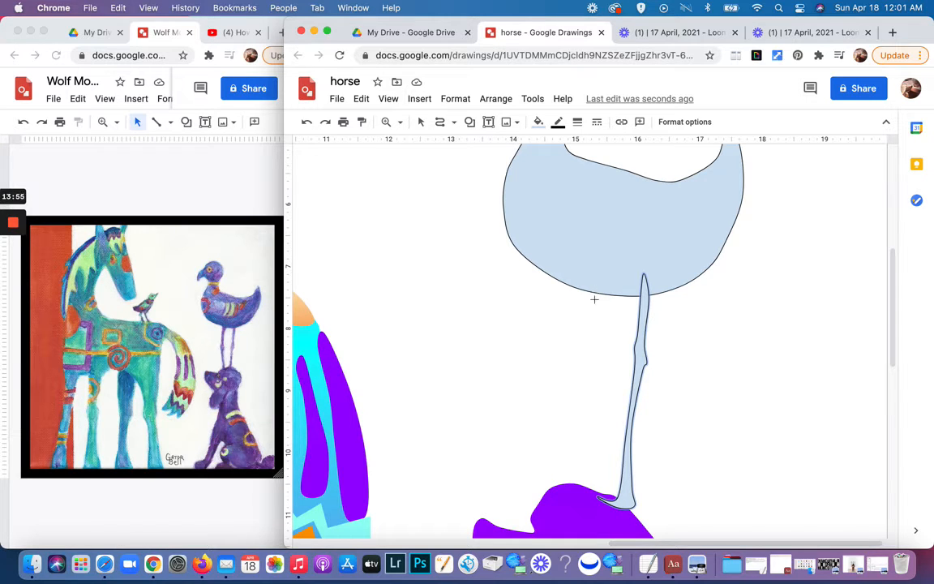
pyautogui.moveTo(597, 320); pyautogui.dragTo(605, 351)
pyautogui.moveTo(597, 413); pyautogui.dragTo(586, 430)
pyautogui.moveTo(588, 428); pyautogui.dragTo(568, 480)
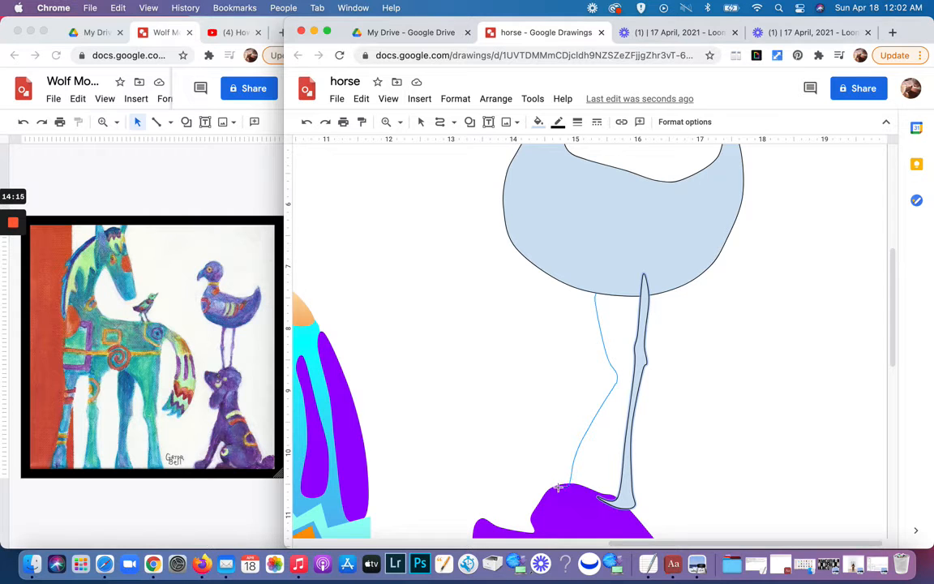
pyautogui.moveTo(549, 499)
pyautogui.mouseDown()
pyautogui.moveTo(543, 504)
pyautogui.moveTo(549, 483)
pyautogui.mouseUp()
pyautogui.moveTo(565, 469)
pyautogui.mouseDown()
pyautogui.moveTo(567, 444)
pyautogui.moveTo(603, 382)
pyautogui.mouseUp()
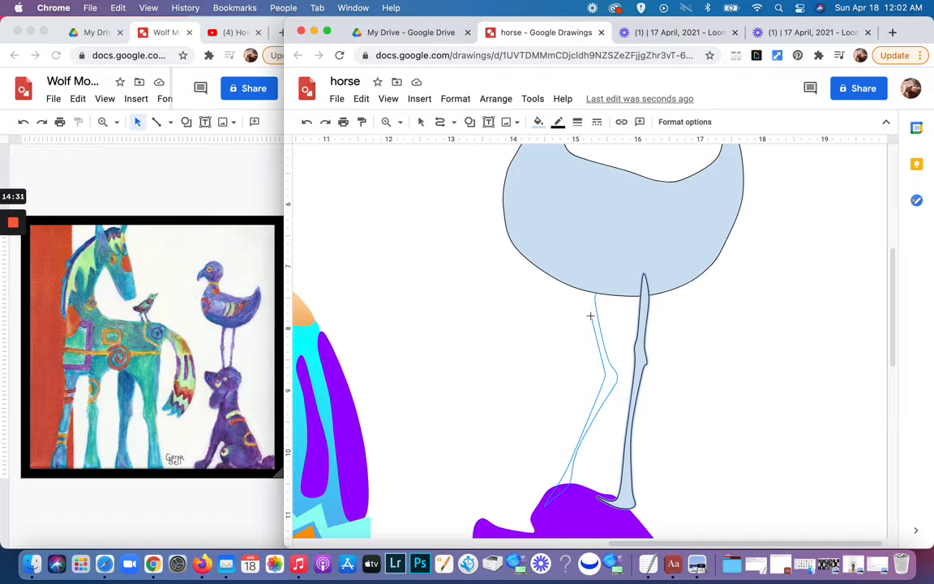
pyautogui.moveTo(590, 317)
pyautogui.mouseDown()
pyautogui.moveTo(585, 245)
pyautogui.moveTo(601, 284)
pyautogui.moveTo(595, 292)
pyautogui.mouseUp()
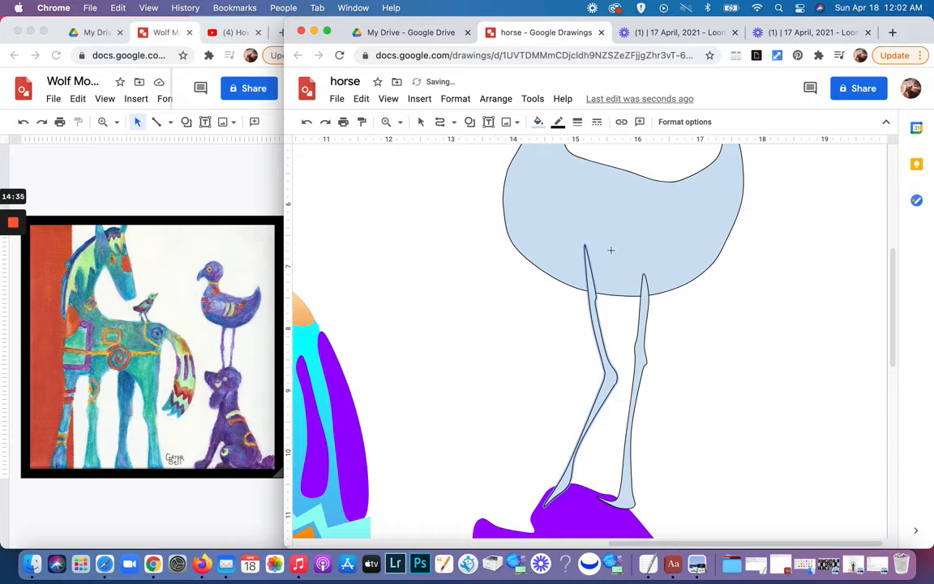
# - Select both bird legs together with the body and make their outlines transparent
pyautogui.scroll(5, 570, 356)
pyautogui.scroll(-10, 570, 356)
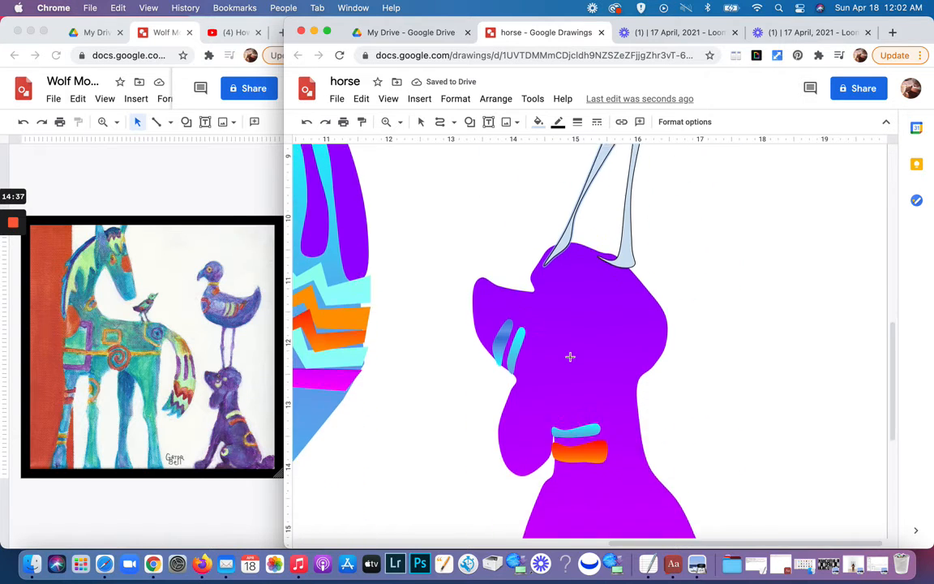
pyautogui.scroll(3, 570, 357)
pyautogui.scroll(3, 570, 357)
pyautogui.scroll(-2, 570, 357)
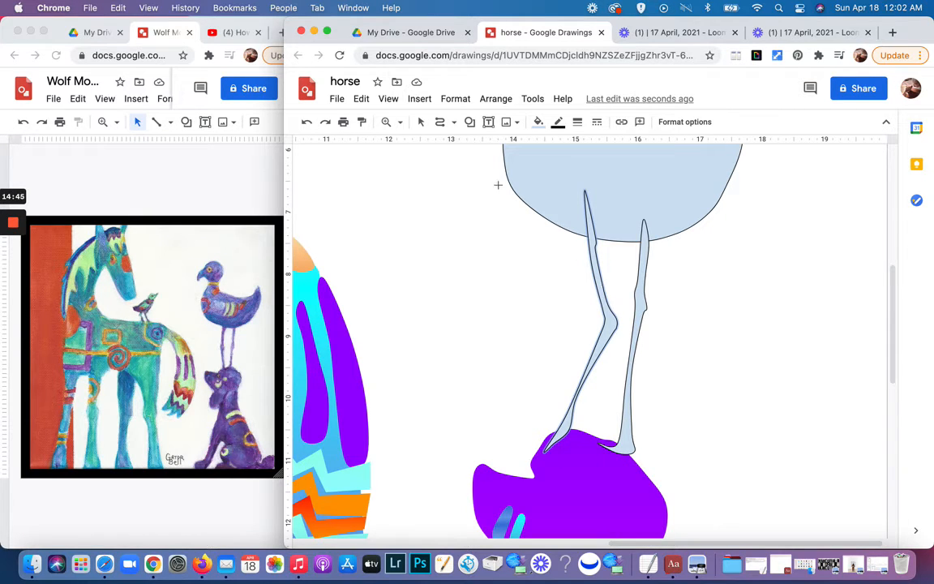
pyautogui.click(422, 123)
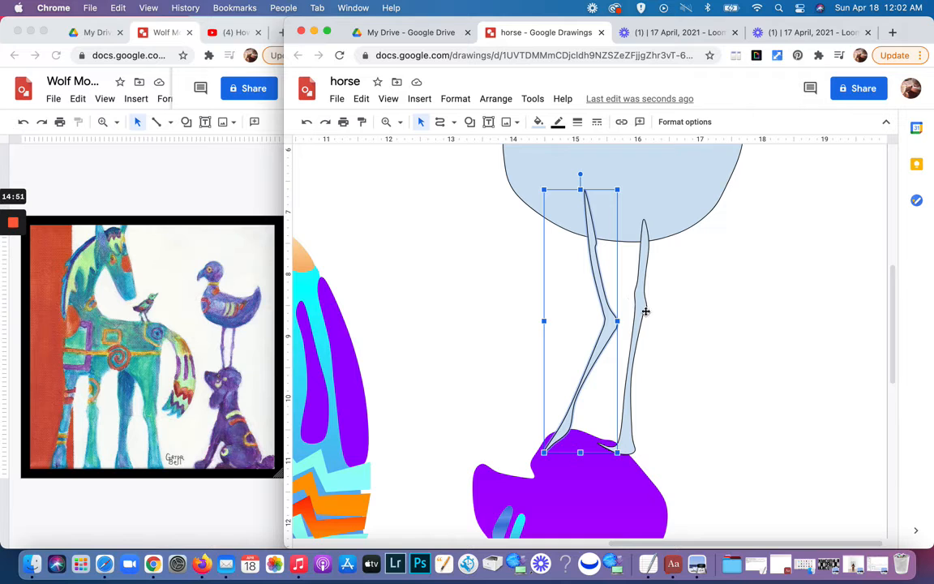
pyautogui.scroll(3, 642, 311)
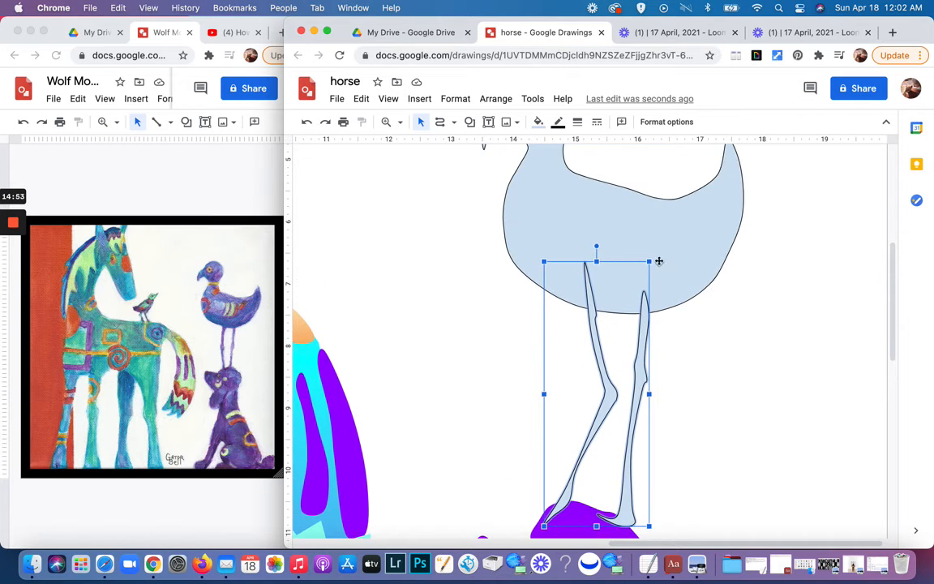
pyautogui.click(691, 241)
pyautogui.scroll(5, 691, 240)
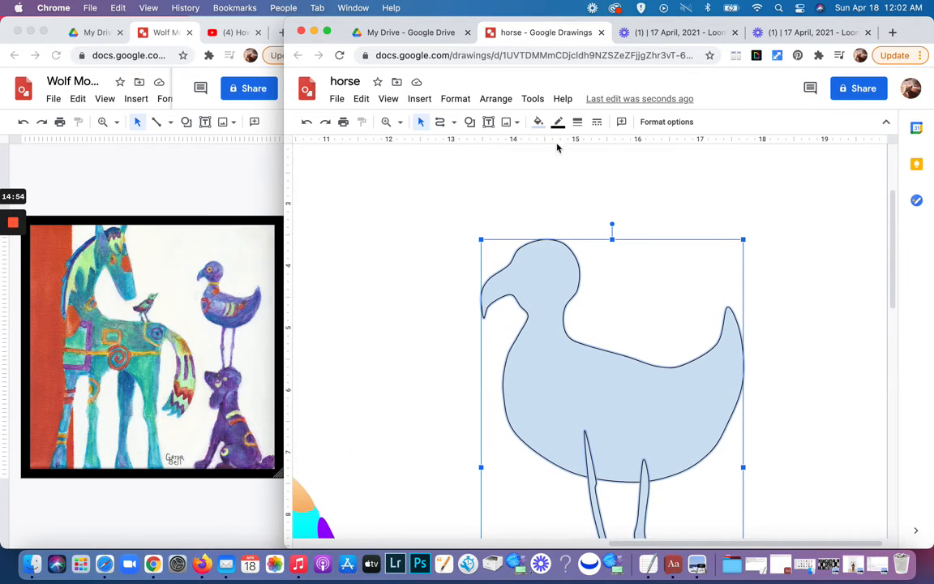
pyautogui.click(558, 122)
pyautogui.click(591, 148)
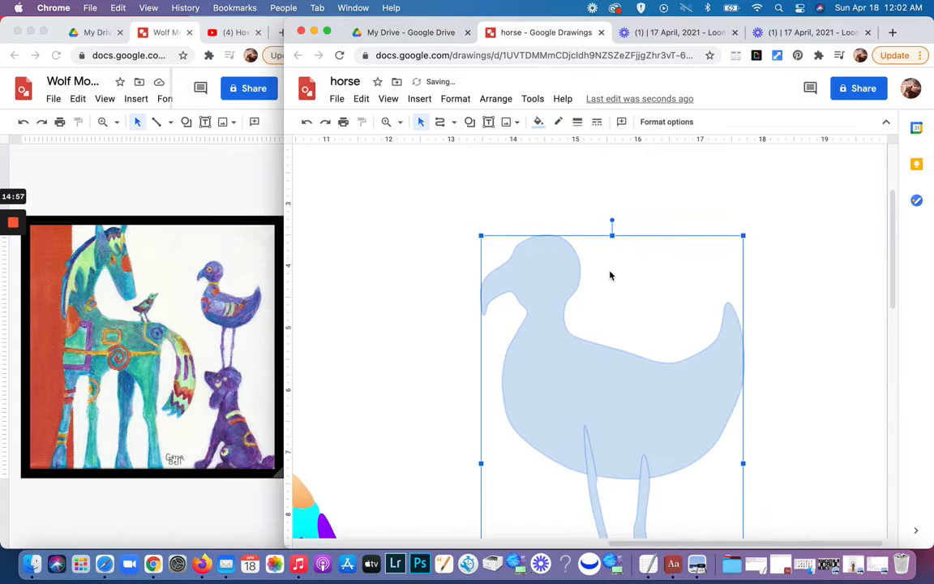
# - Fill the bird's body and both legs with the custom purple-to-magenta gradient
pyautogui.scroll(-7, 611, 274)
pyautogui.scroll(8, 611, 275)
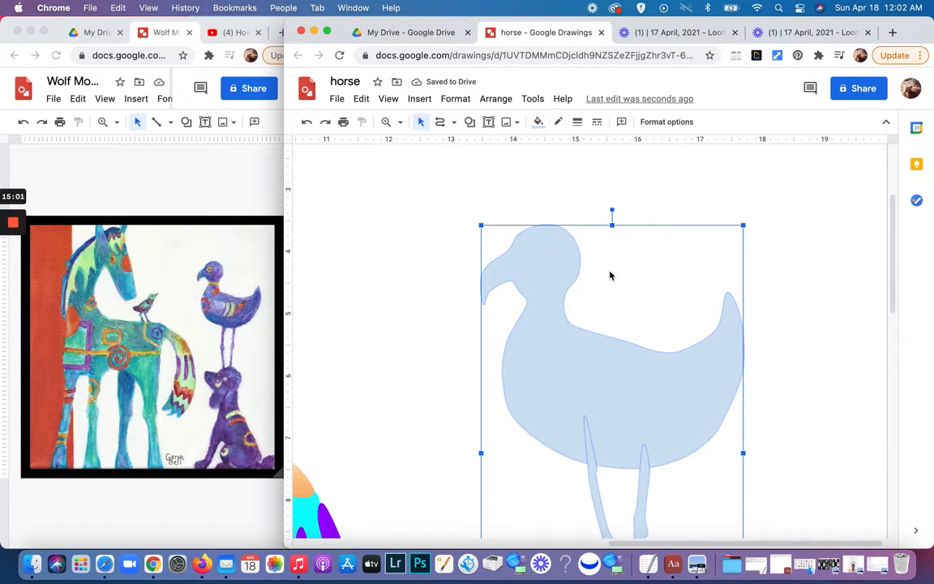
pyautogui.click(537, 121)
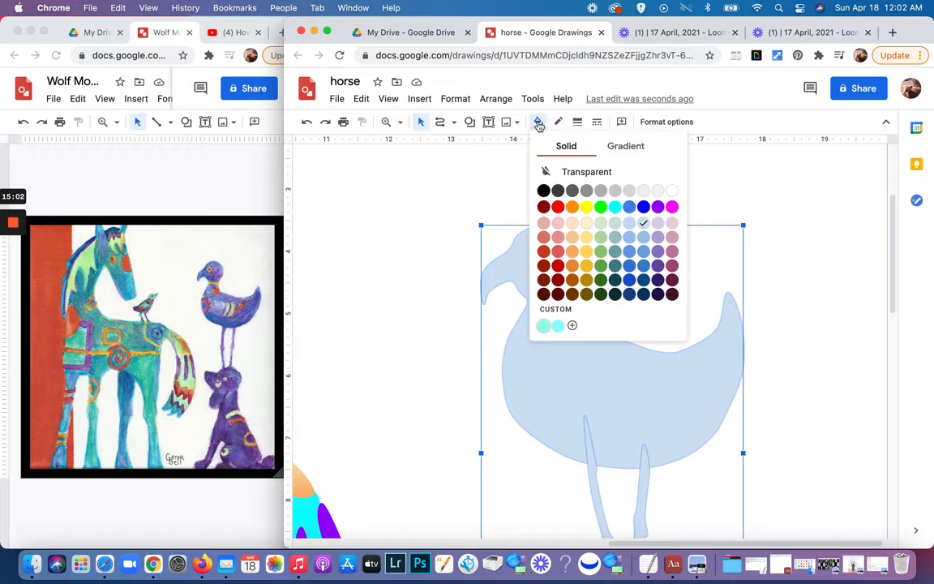
pyautogui.click(626, 146)
pyautogui.click(612, 303)
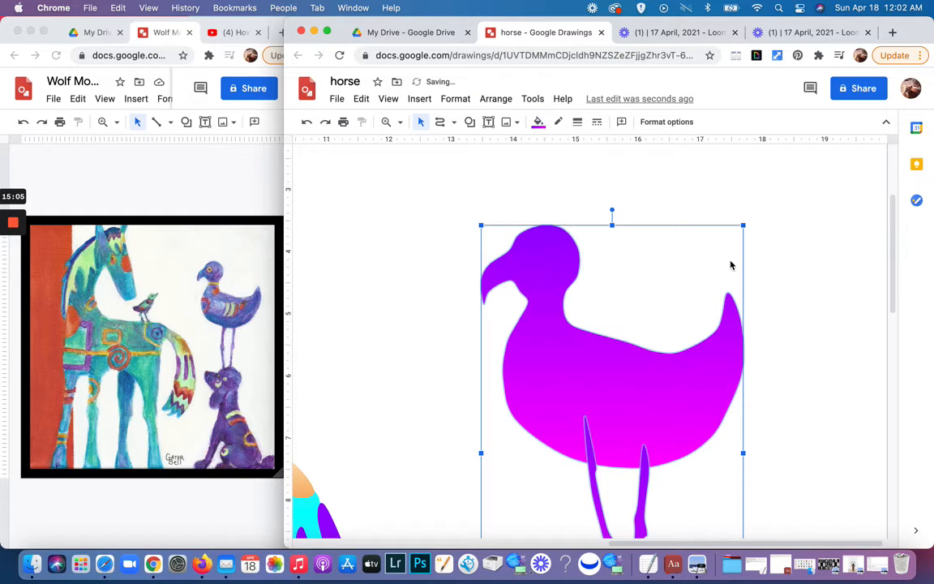
# - Give only the two bird legs a custom linear purple-to-magenta gradient with its angle set to 270°
pyautogui.scroll(-7, 788, 289)
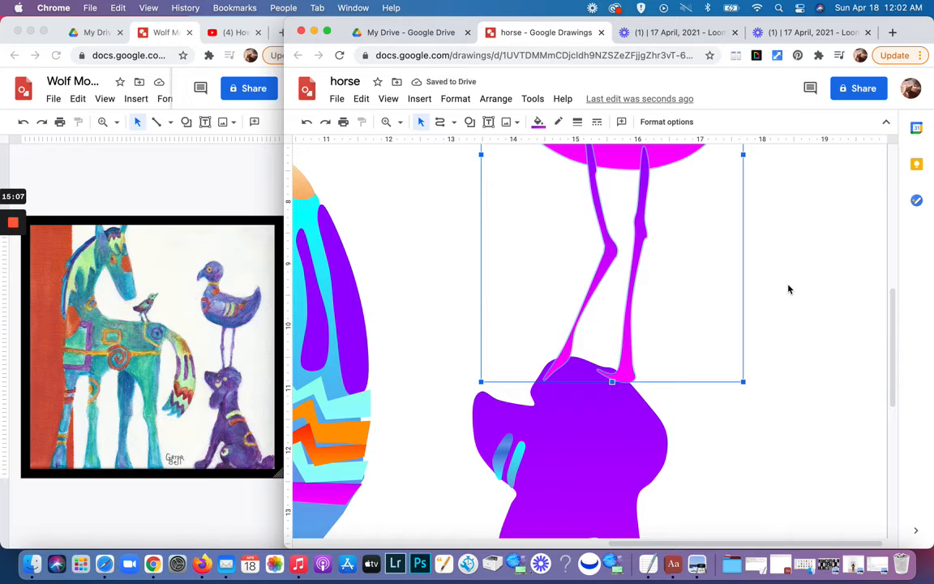
pyautogui.scroll(1, 775, 283)
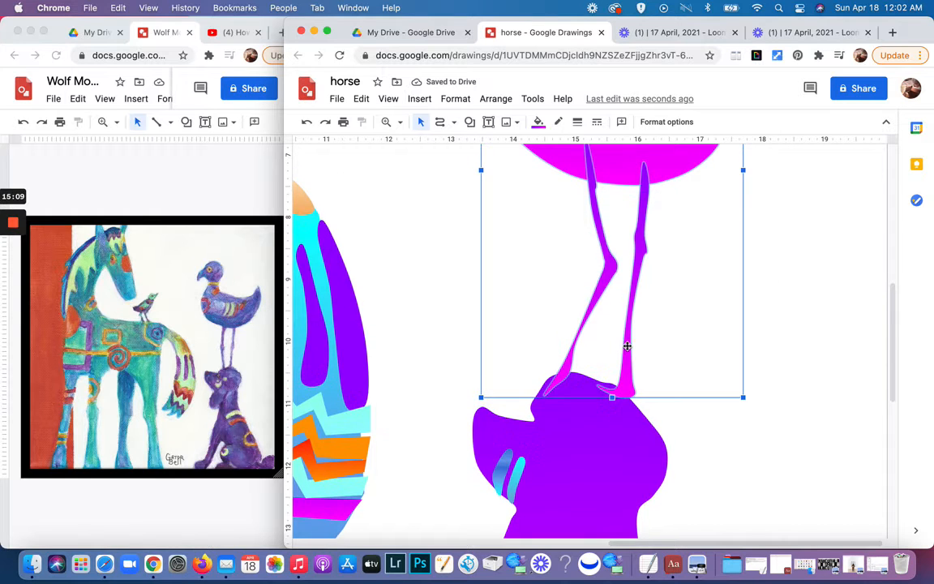
pyautogui.click(775, 290)
pyautogui.click(630, 316)
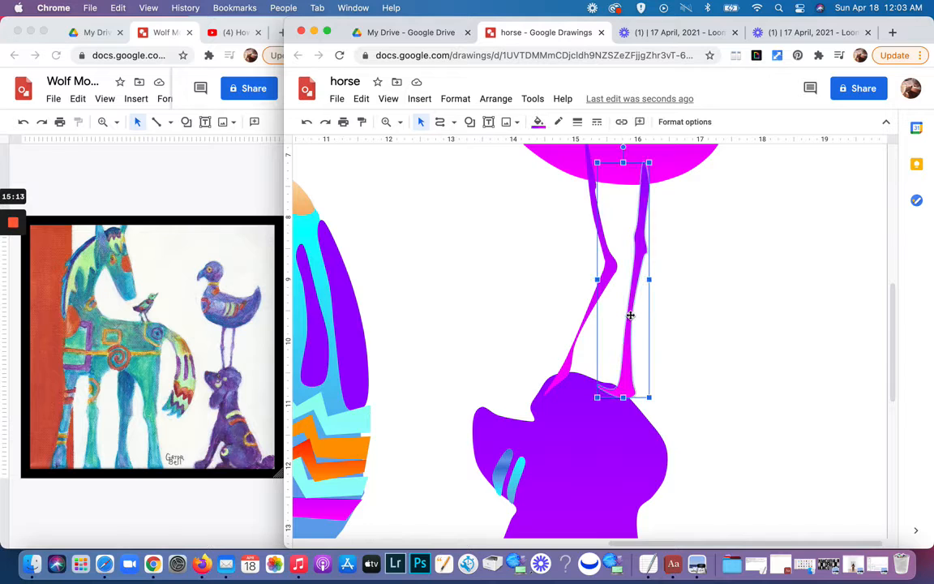
pyautogui.keyDown('shift'); pyautogui.click(588, 307); pyautogui.keyUp('shift')
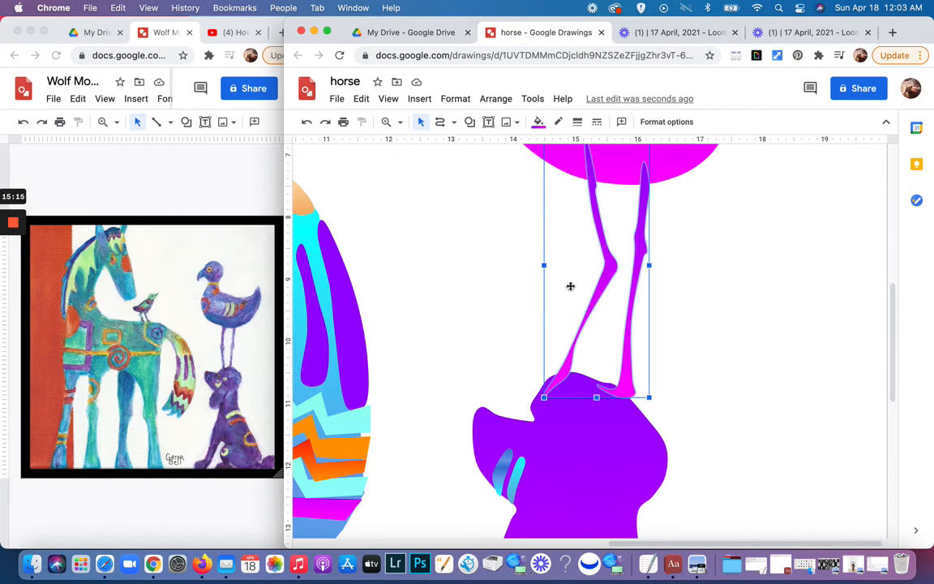
pyautogui.click(539, 121)
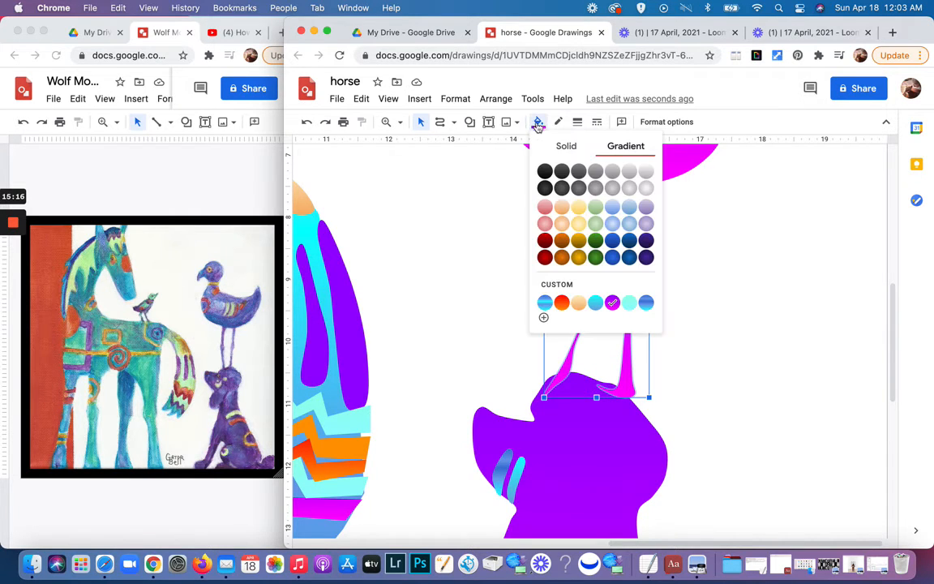
pyautogui.click(544, 317)
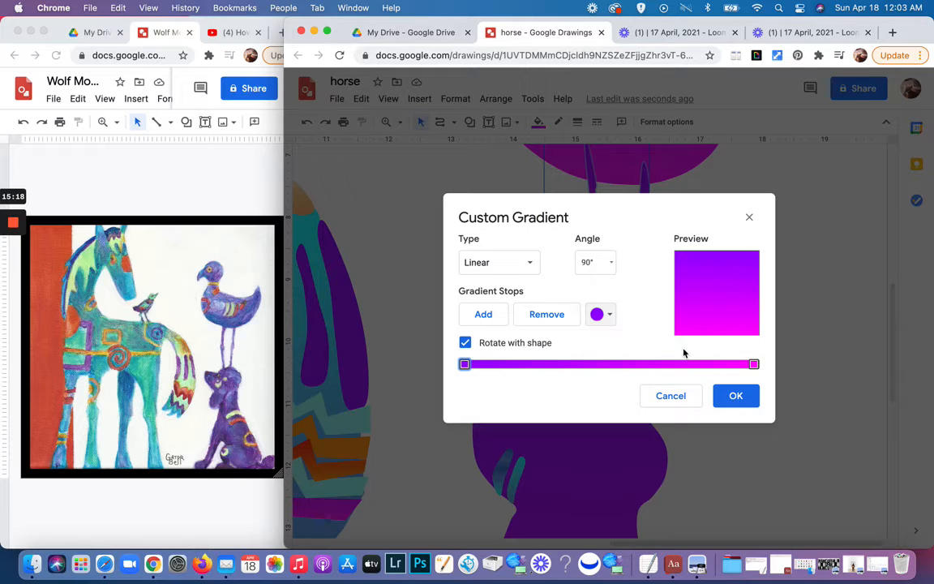
pyautogui.click(611, 264)
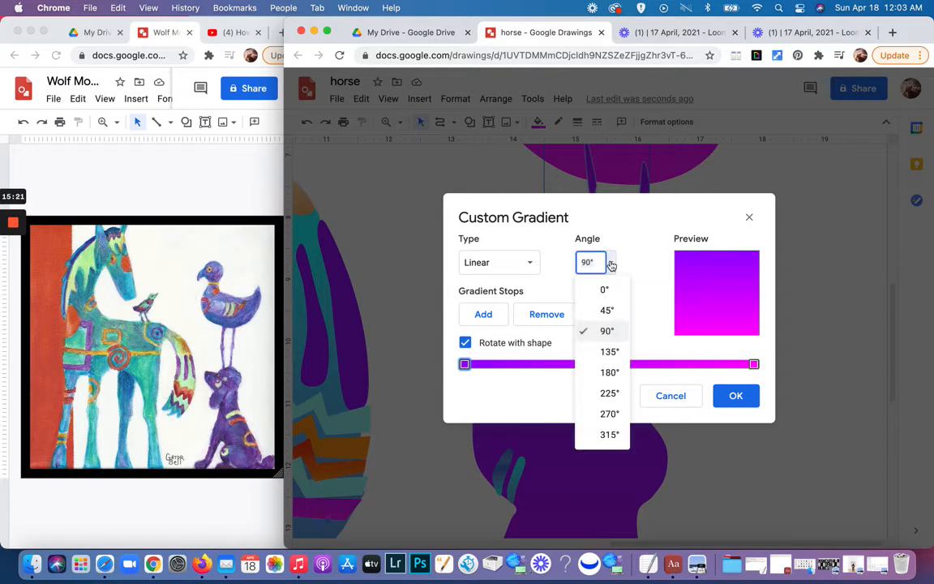
pyautogui.click(610, 394)
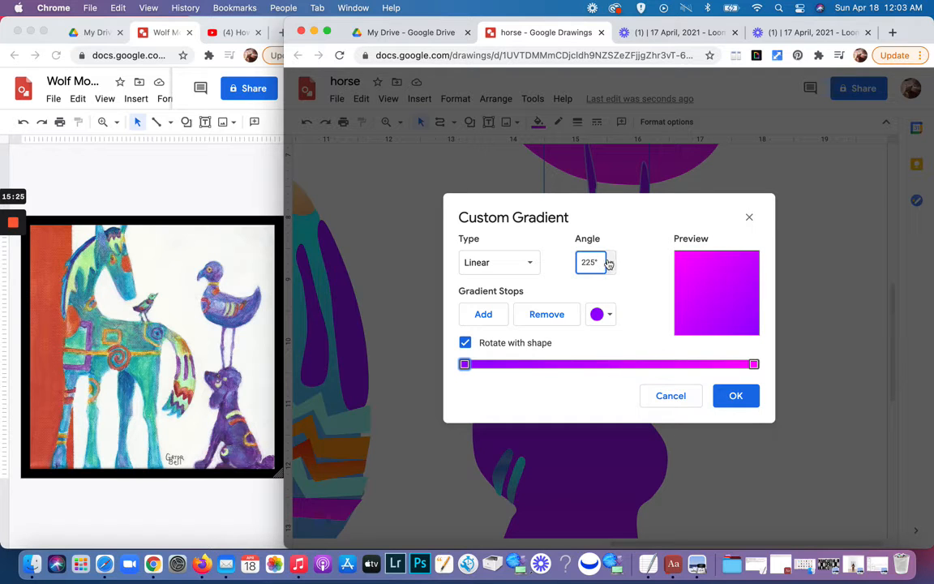
pyautogui.click(610, 265)
pyautogui.click(610, 415)
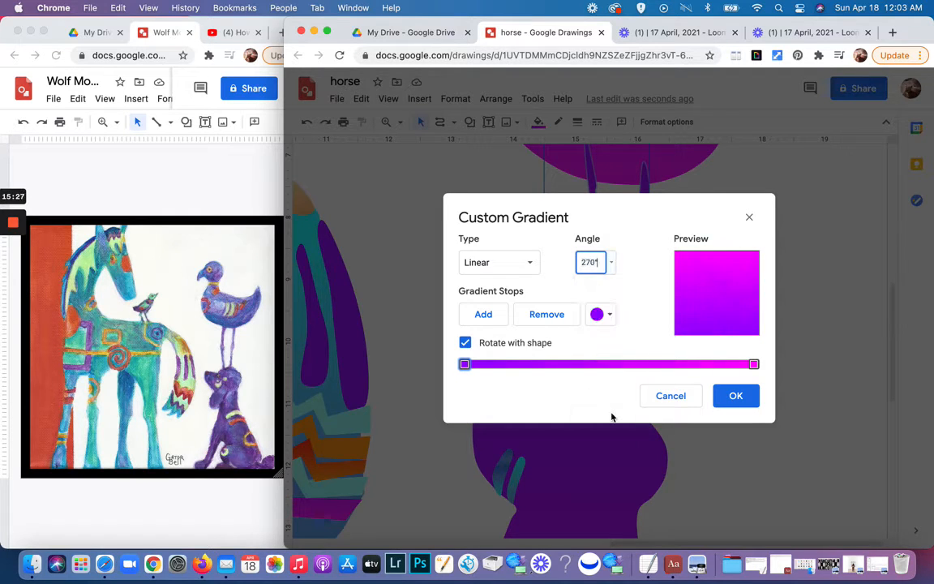
pyautogui.click(742, 398)
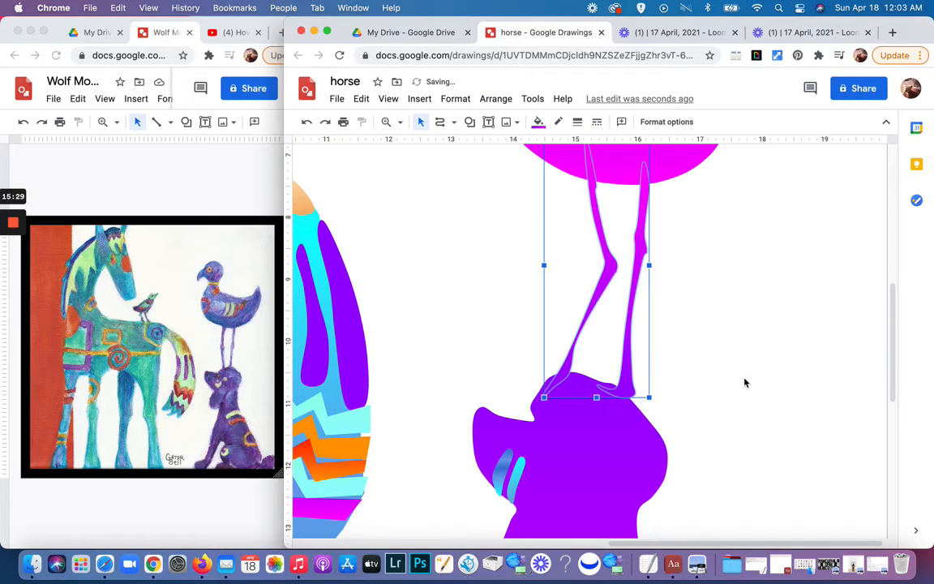
pyautogui.click(744, 371)
# - Edit the front leg's points to thicken its lower shin and widen the foot on the dog's head
pyautogui.scroll(3, 730, 426)
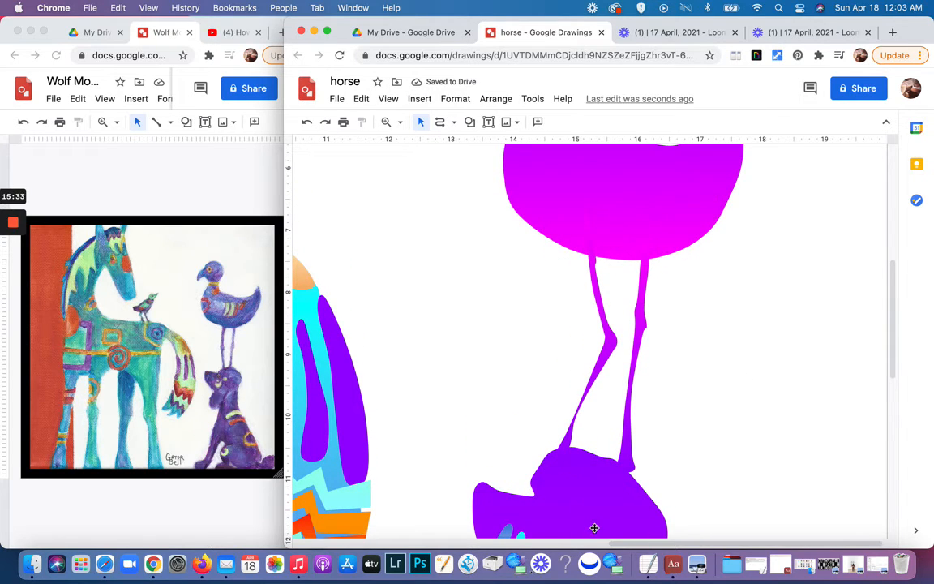
pyautogui.scroll(-5, 595, 528)
pyautogui.scroll(-3, 594, 528)
pyautogui.scroll(6, 595, 529)
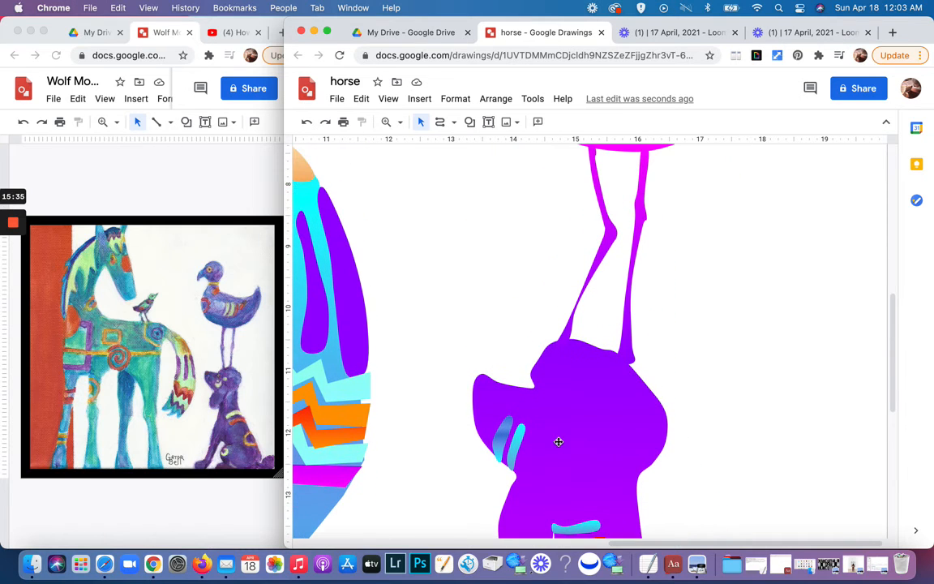
pyautogui.doubleClick(568, 335)
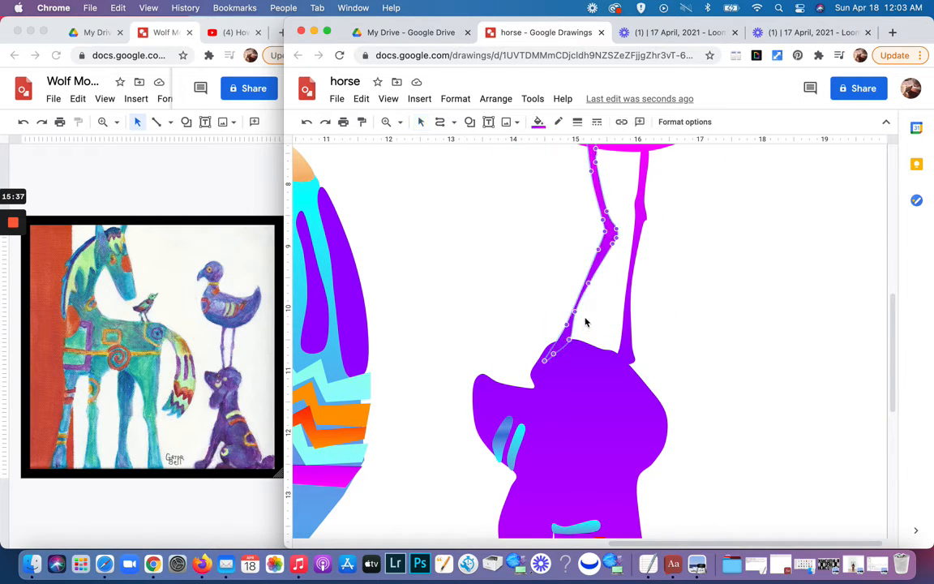
pyautogui.click(577, 312)
pyautogui.moveTo(589, 283); pyautogui.dragTo(597, 284)
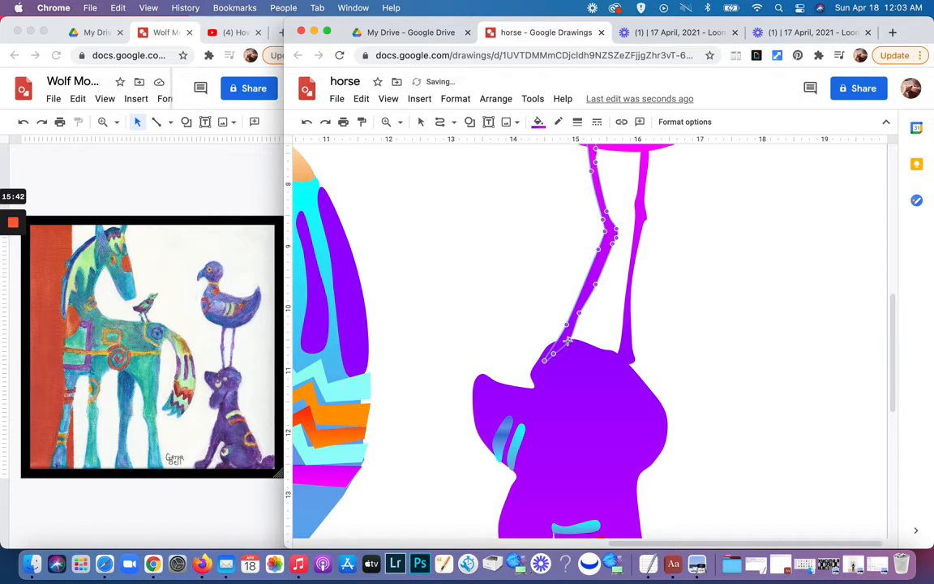
pyautogui.moveTo(570, 342); pyautogui.dragTo(575, 351)
# - Edit the rear leg's points to extend the heel downward, reshape the knee and thicken the lower shin
pyautogui.doubleClick(631, 356)
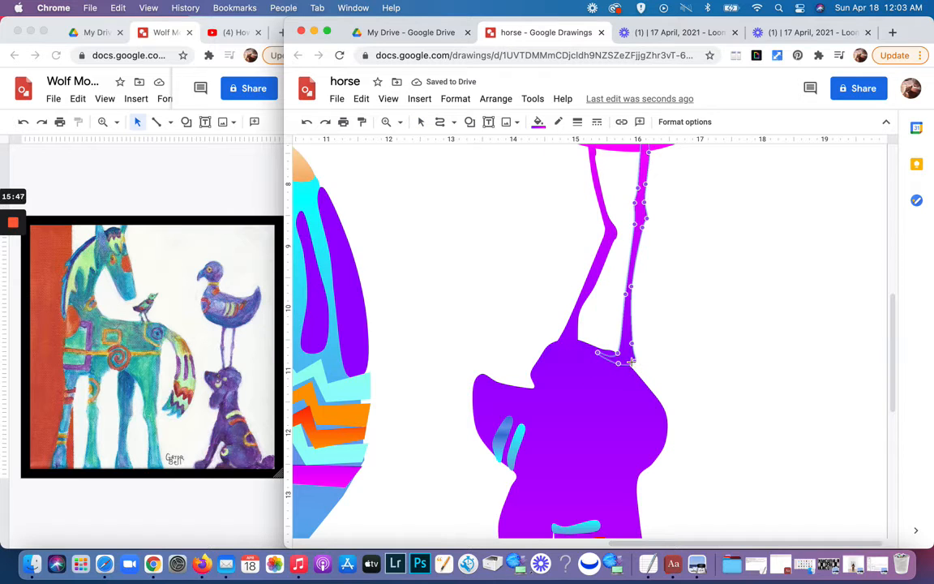
pyautogui.moveTo(631, 361); pyautogui.dragTo(631, 377)
pyautogui.scroll(5, 600, 405)
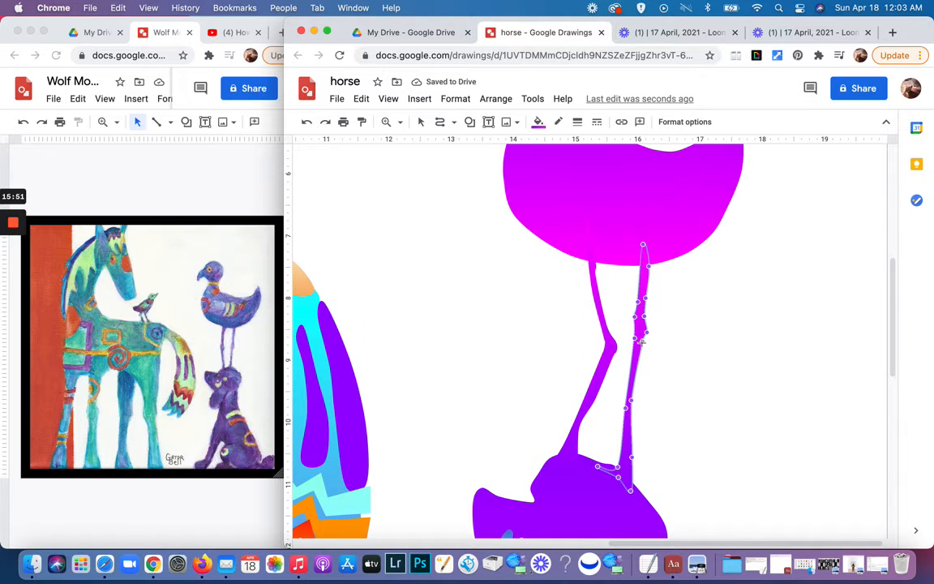
pyautogui.moveTo(642, 343)
pyautogui.mouseDown()
pyautogui.moveTo(643, 353)
pyautogui.moveTo(648, 346)
pyautogui.mouseUp()
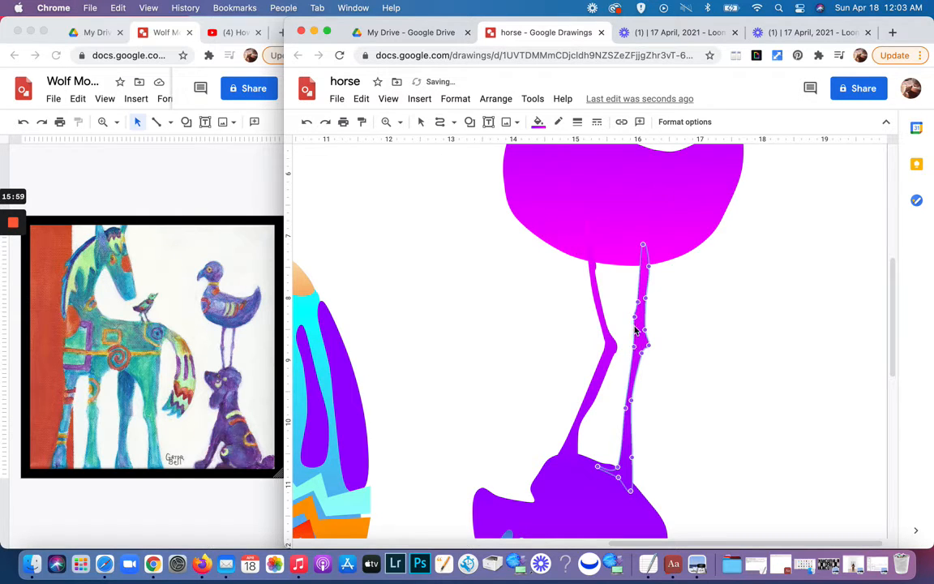
pyautogui.moveTo(636, 318); pyautogui.dragTo(635, 334)
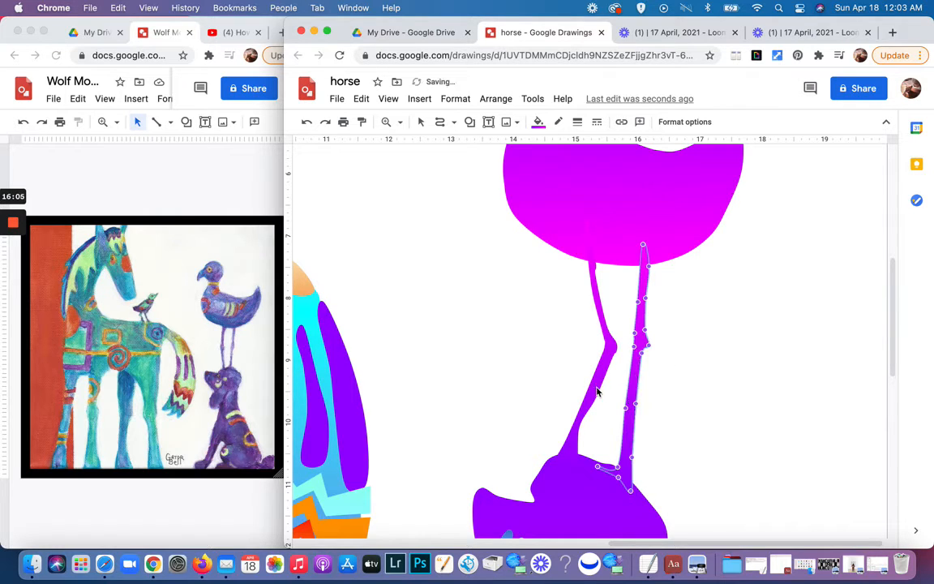
# - Adjust the shin points on both bird legs to smooth the rear edge of each lower leg
pyautogui.doubleClick(598, 393)
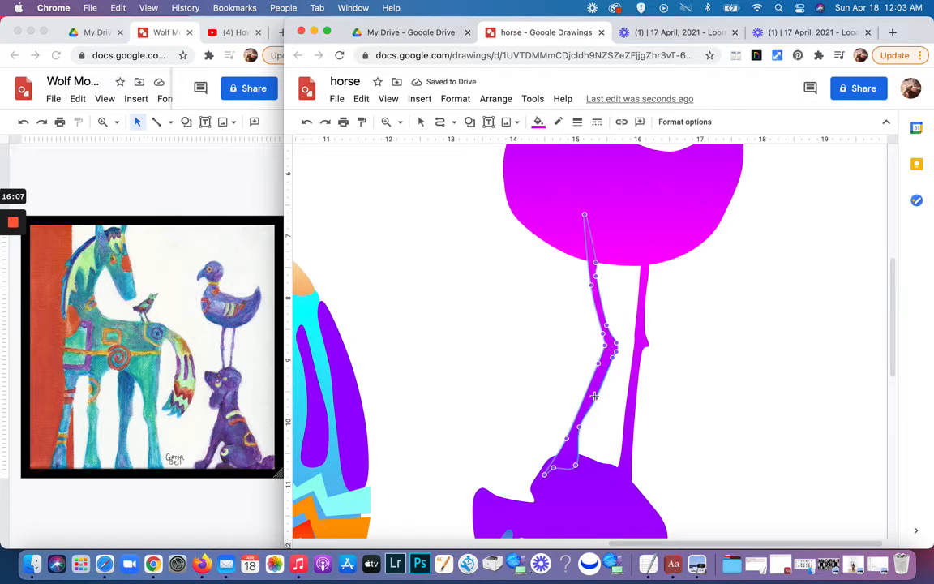
pyautogui.moveTo(594, 395); pyautogui.dragTo(595, 396)
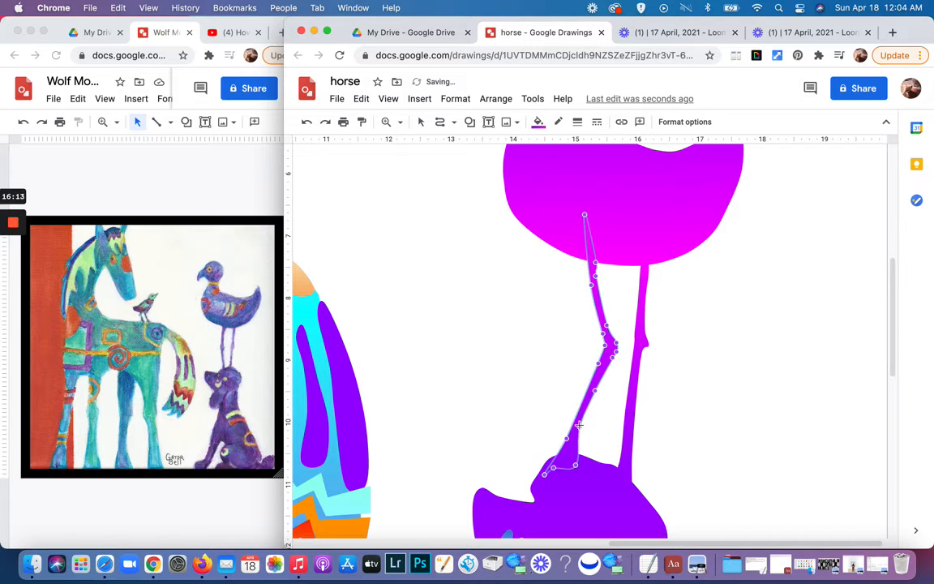
pyautogui.click(630, 432)
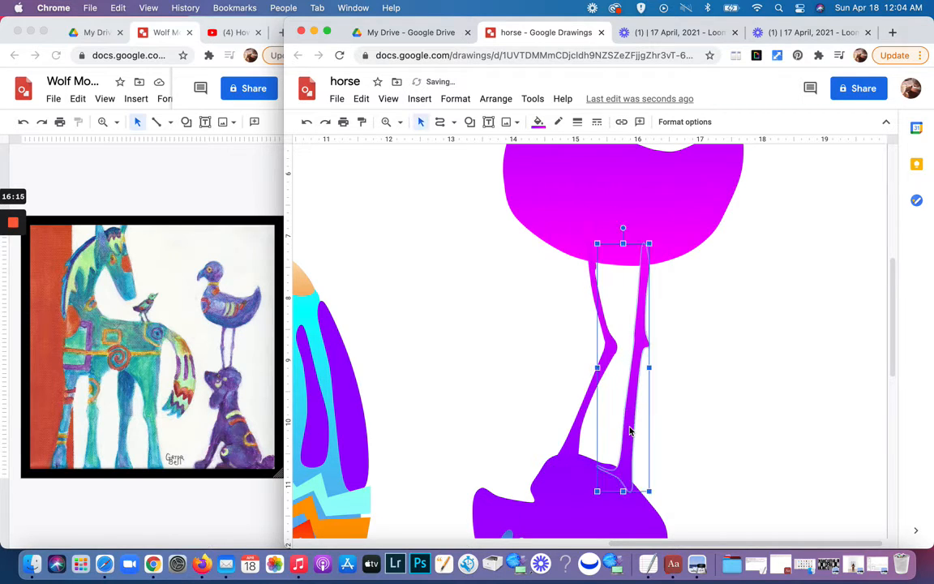
pyautogui.doubleClick(630, 432)
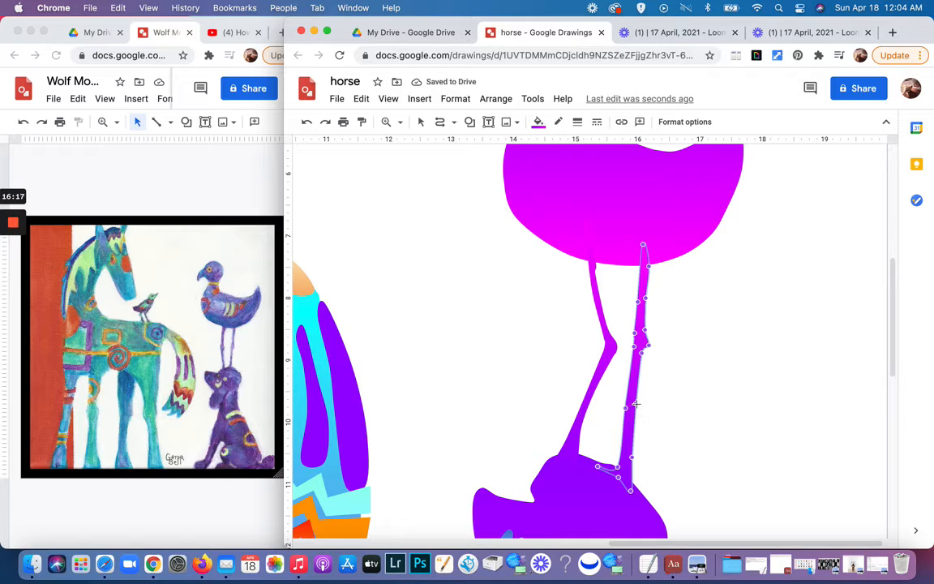
pyautogui.moveTo(634, 402); pyautogui.dragTo(635, 401)
pyautogui.press('Escape')
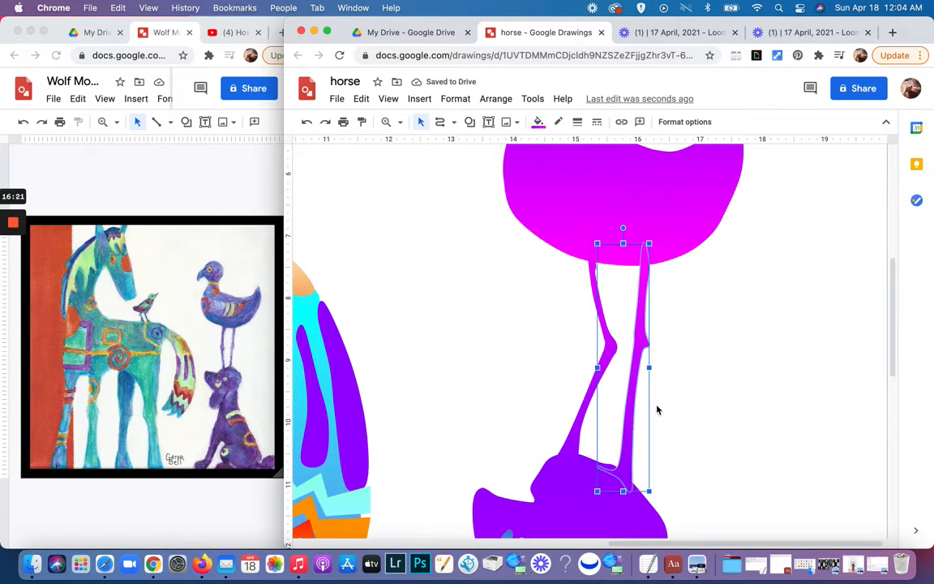
pyautogui.scroll(3, 657, 407)
pyautogui.click(666, 393)
# - Examine the large bird from its feet on the dog's head up to its own head, and the small bird's shapes above the horse
pyautogui.scroll(-5, 670, 408)
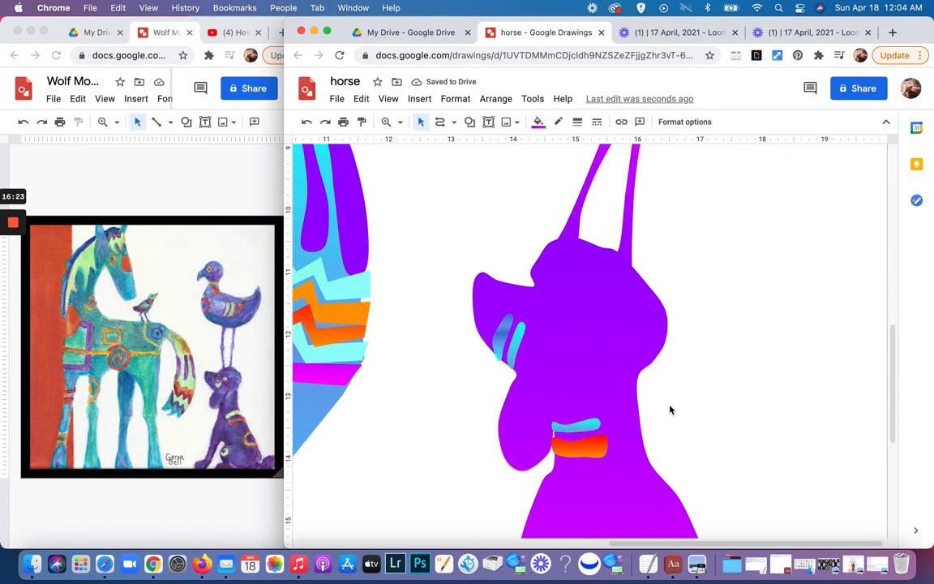
pyautogui.scroll(6, 670, 409)
pyautogui.scroll(-2, 670, 409)
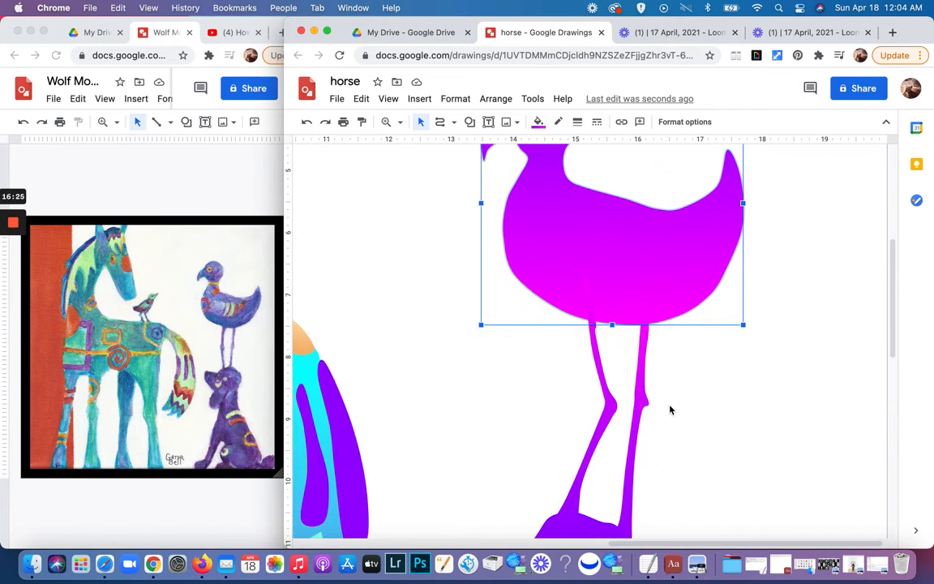
pyautogui.scroll(-6, 670, 409)
pyautogui.scroll(6, 586, 293)
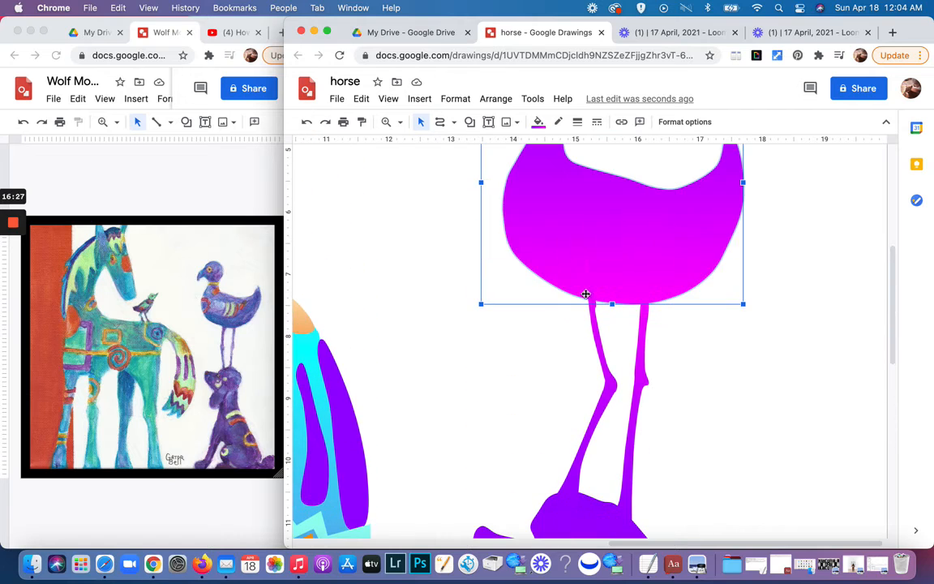
pyautogui.scroll(1, 682, 256)
pyautogui.scroll(3, 695, 261)
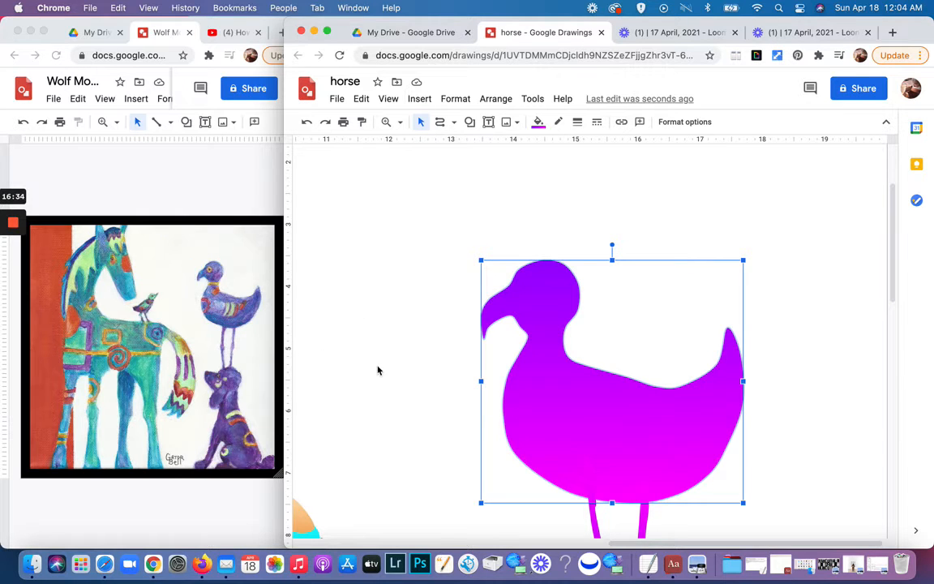
pyautogui.scroll(-10, 616, 381)
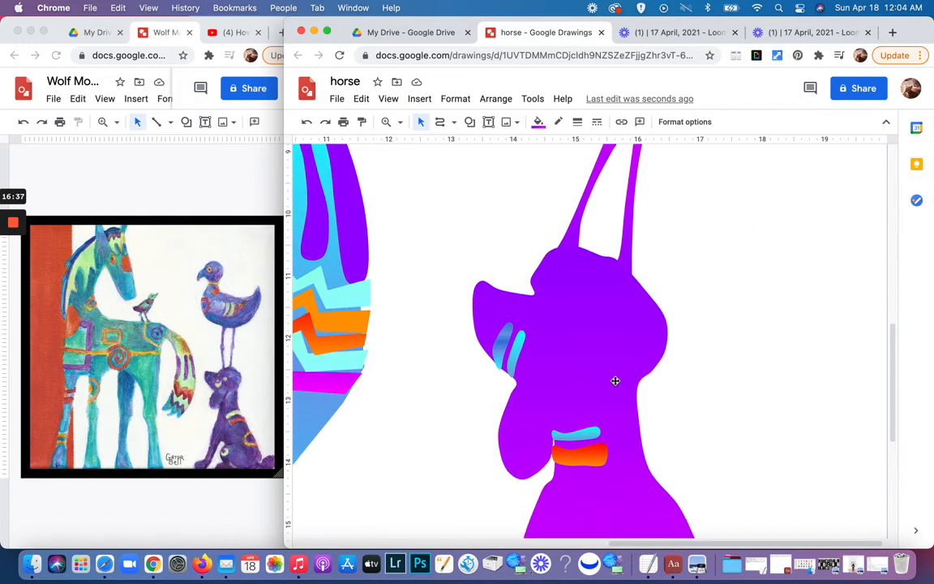
pyautogui.scroll(10, 616, 380)
pyautogui.scroll(-2, 616, 381)
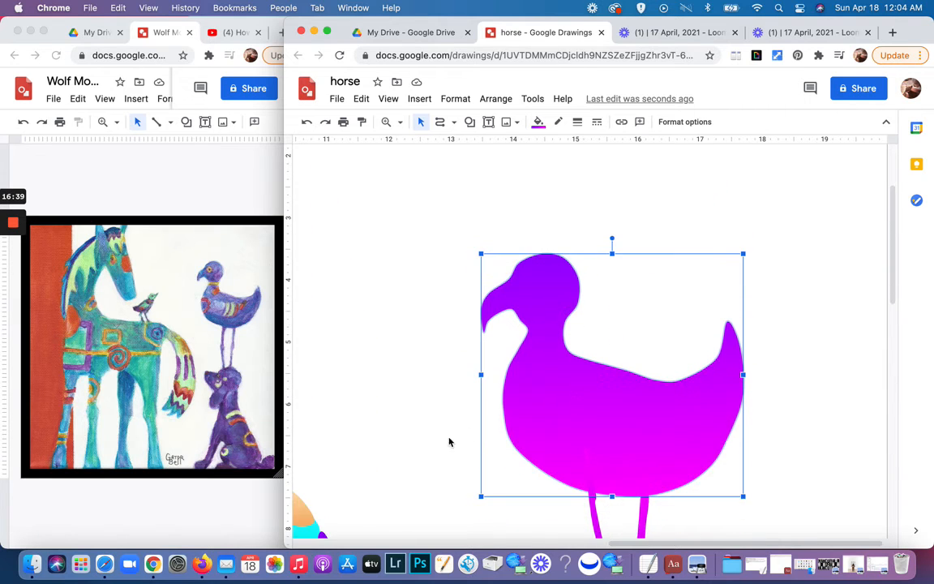
pyautogui.hscroll(-5, 450, 442)
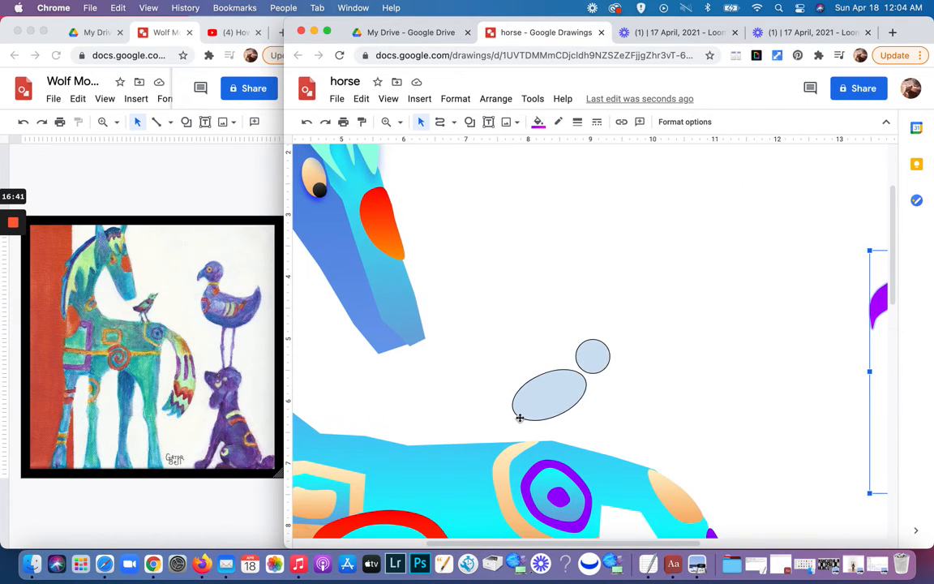
pyautogui.hscroll(5, 520, 418)
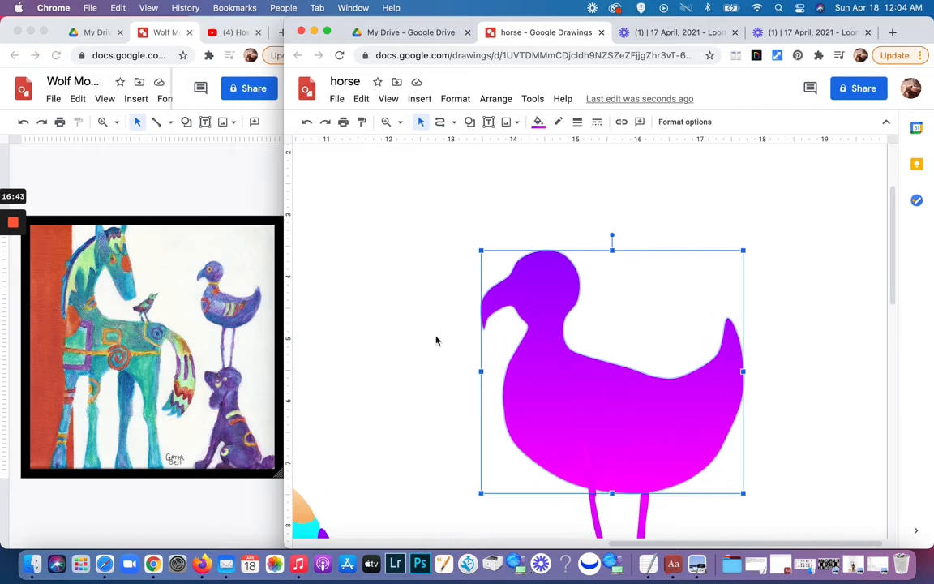
pyautogui.hscroll(-1, 435, 341)
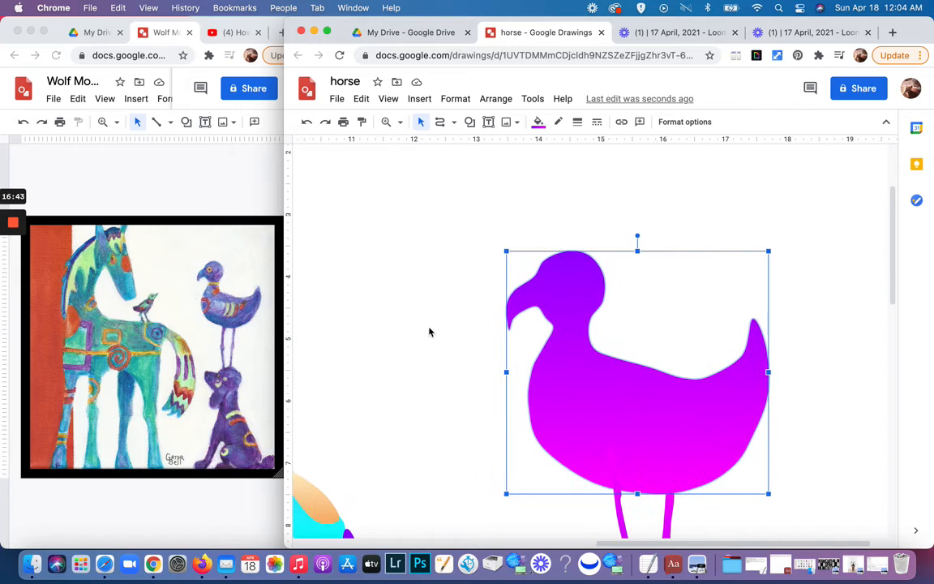
# - Draw a small circle as the large bird's eye and position it near the front of the head, above the beak
pyautogui.click(468, 121)
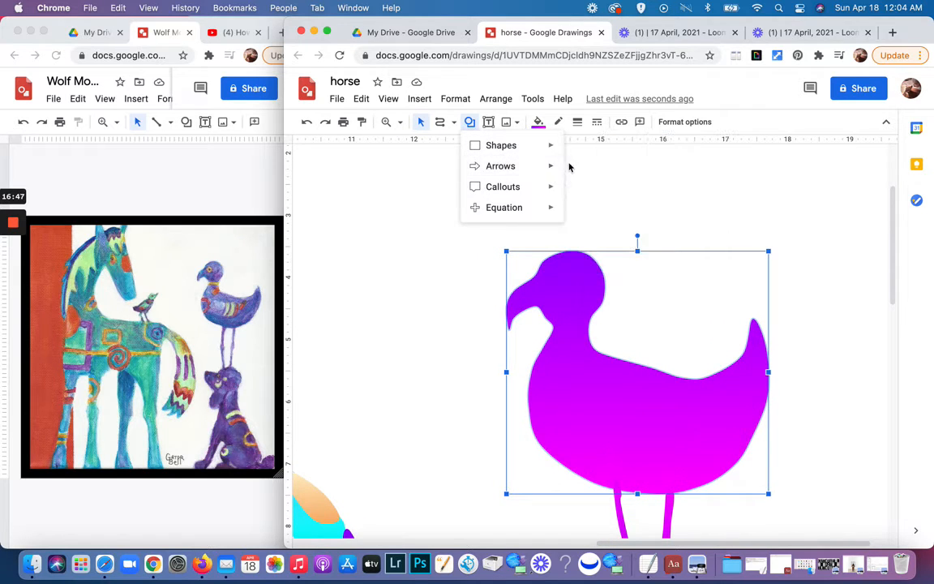
pyautogui.click(516, 154)
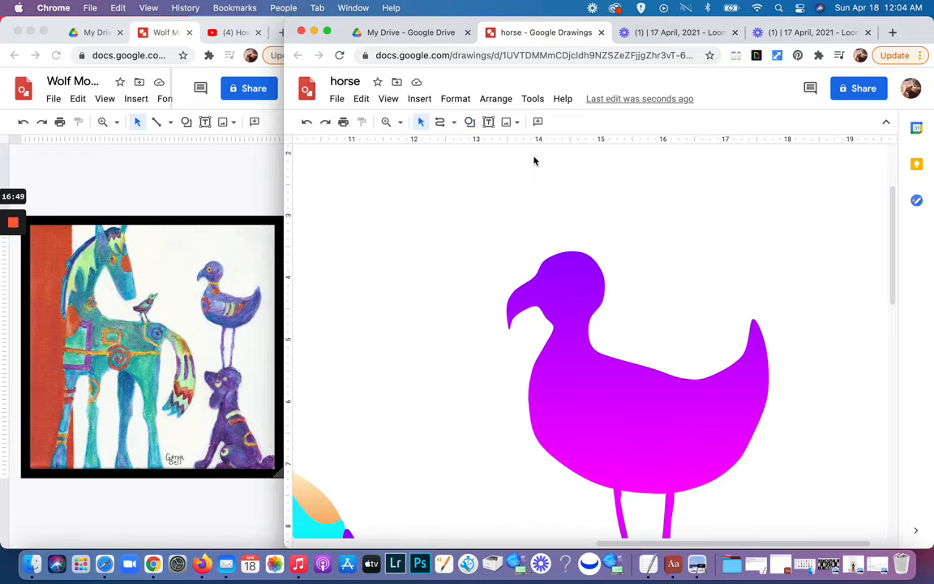
pyautogui.click(473, 128)
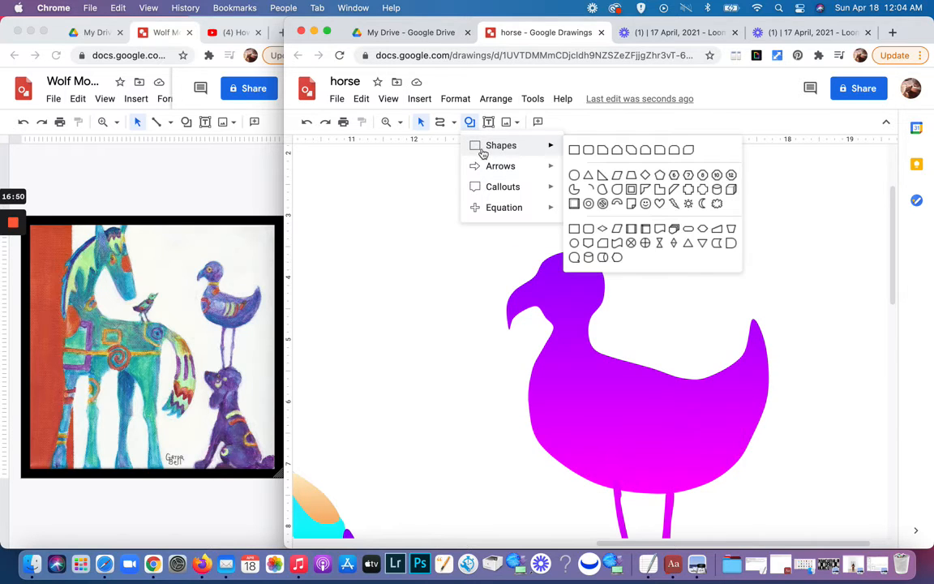
pyautogui.click(575, 175)
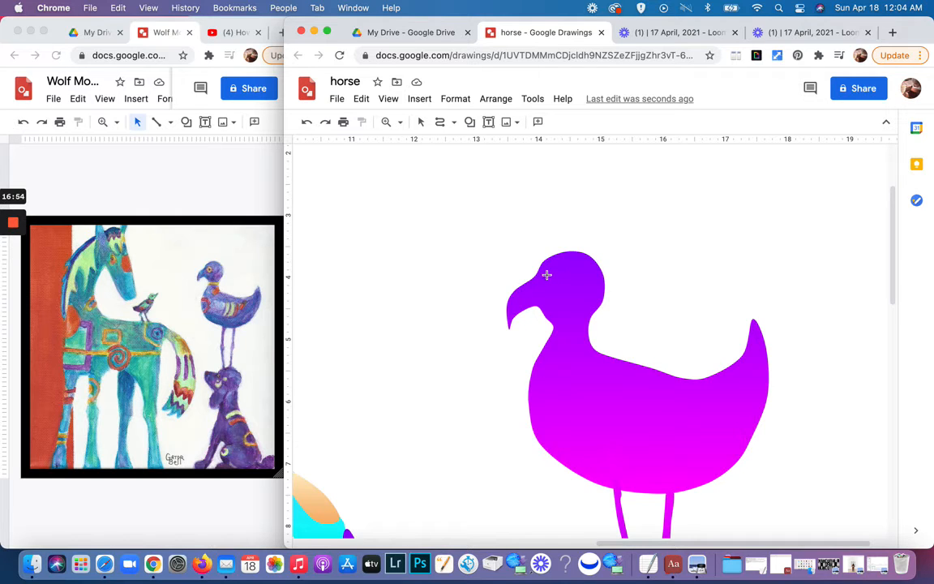
pyautogui.moveTo(557, 282); pyautogui.dragTo(559, 286)
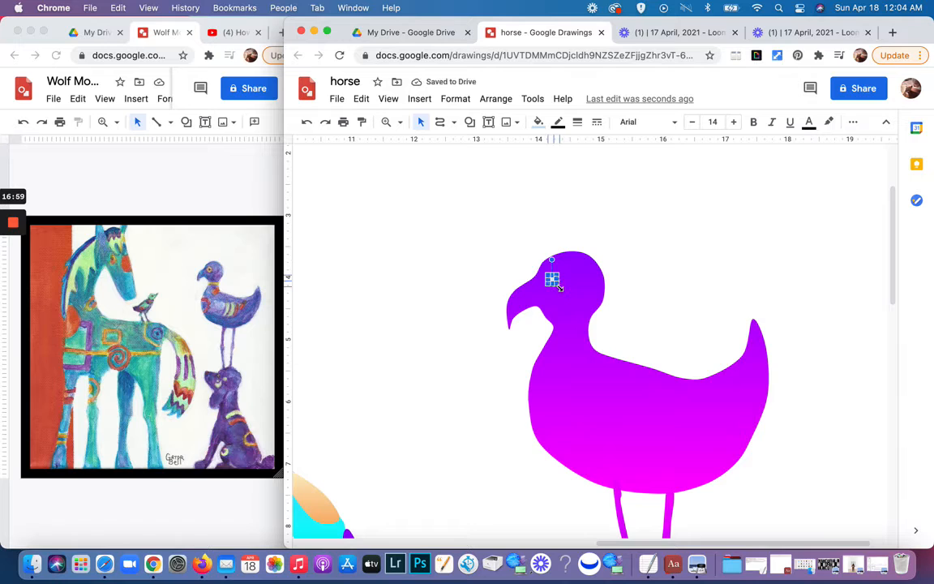
pyautogui.click(590, 244)
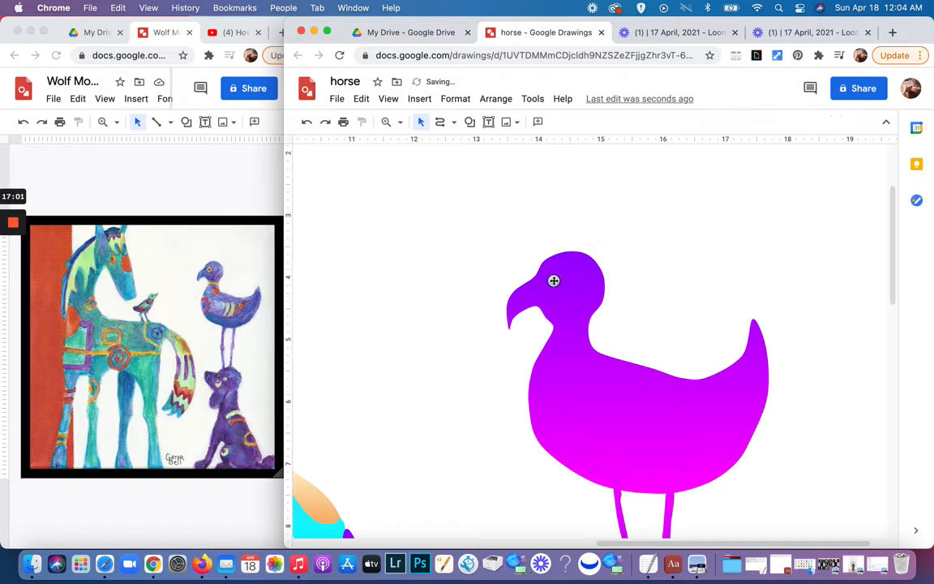
pyautogui.click(554, 281)
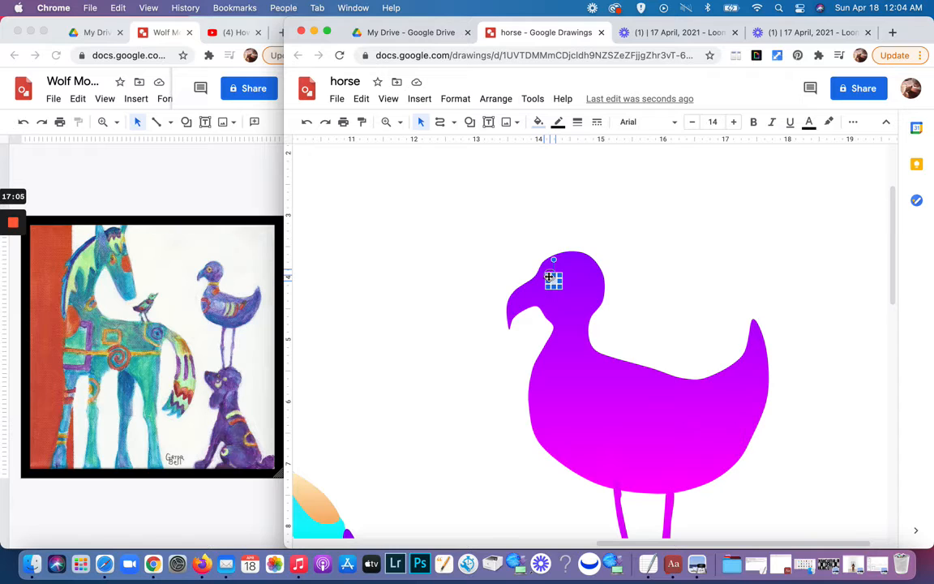
pyautogui.moveTo(550, 278); pyautogui.dragTo(546, 273)
pyautogui.click(655, 248)
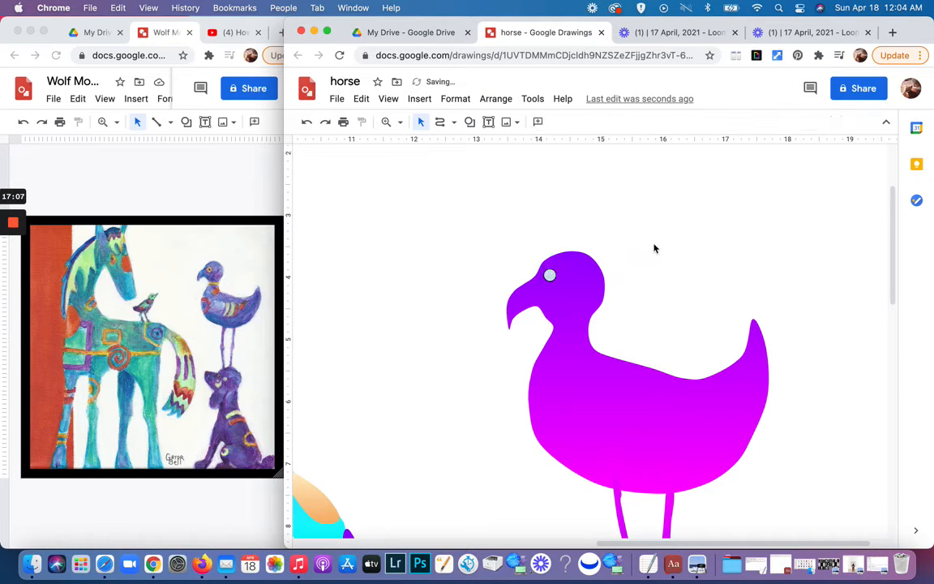
# - Make the eye's outline transparent and fill the eye with a light orange gradient
pyautogui.click(551, 275)
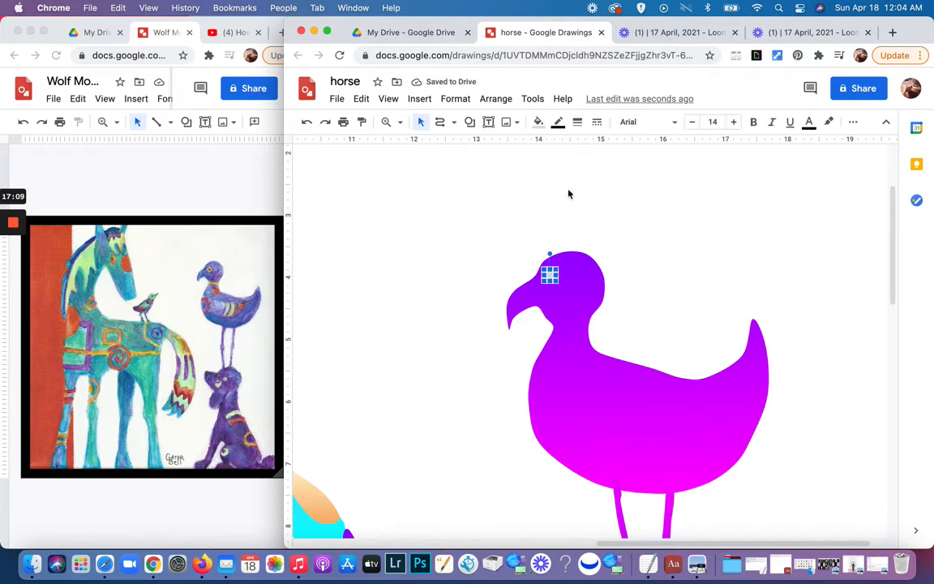
pyautogui.click(556, 125)
pyautogui.click(563, 148)
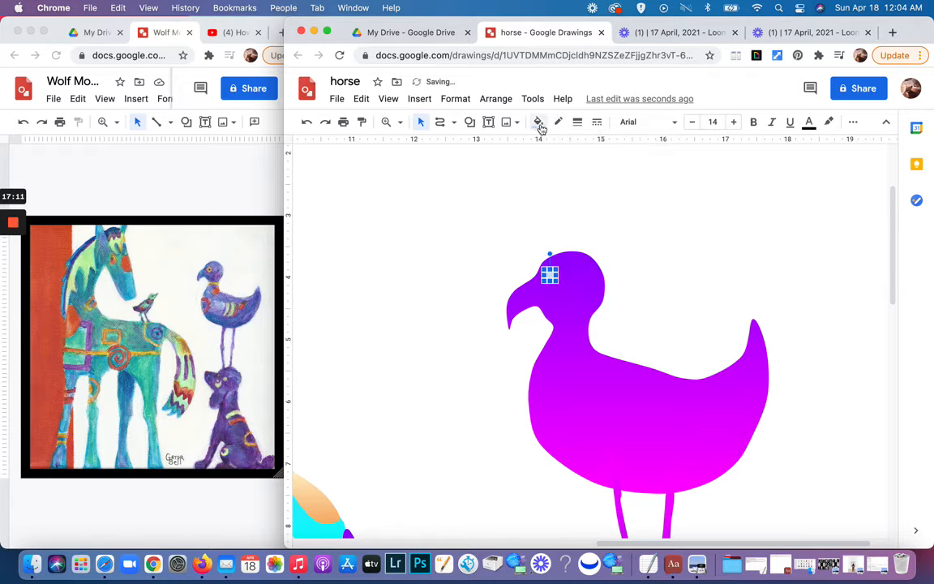
pyautogui.click(537, 122)
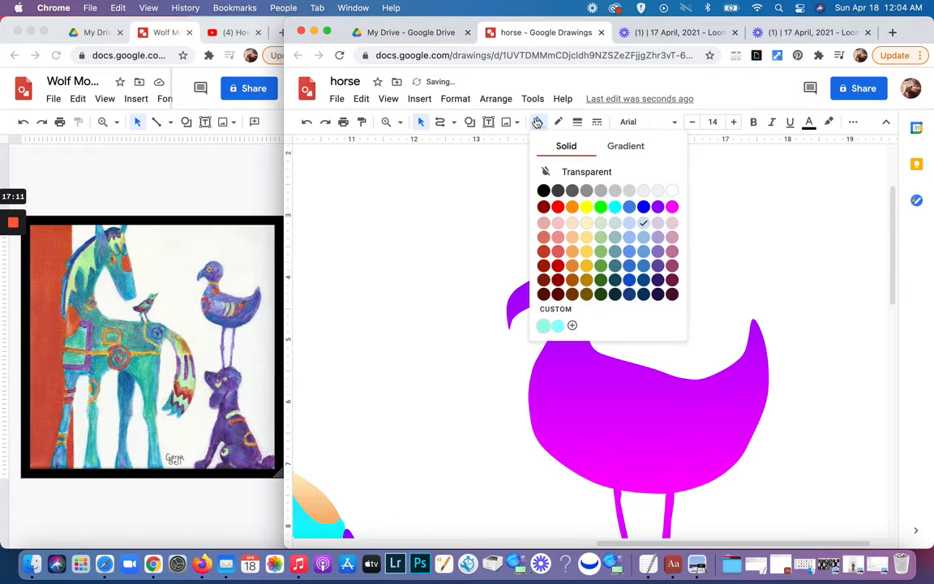
pyautogui.click(626, 148)
pyautogui.click(579, 302)
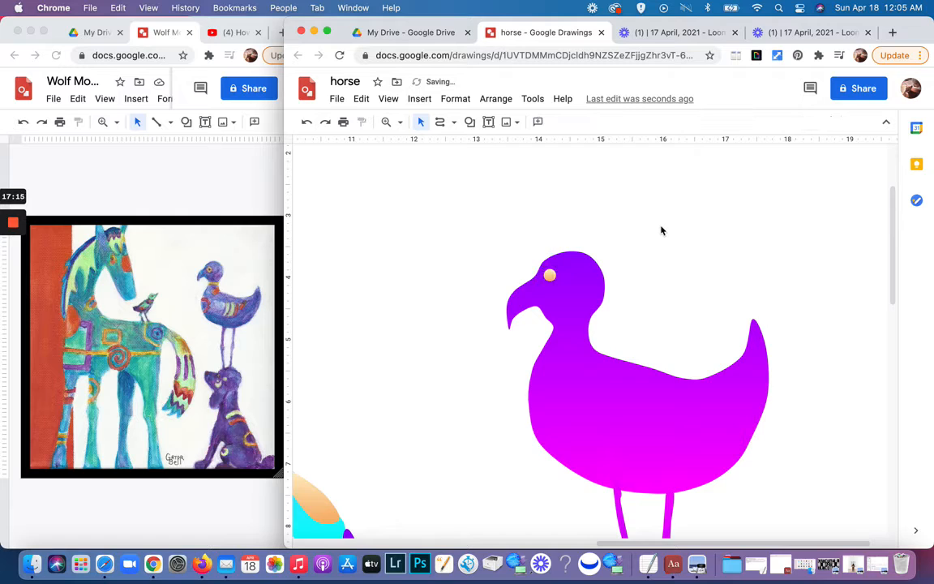
# - Stretch the bird's eye slightly taller, tilt it clockwise and fine-tune its width to form a slanted oval
pyautogui.click(550, 274)
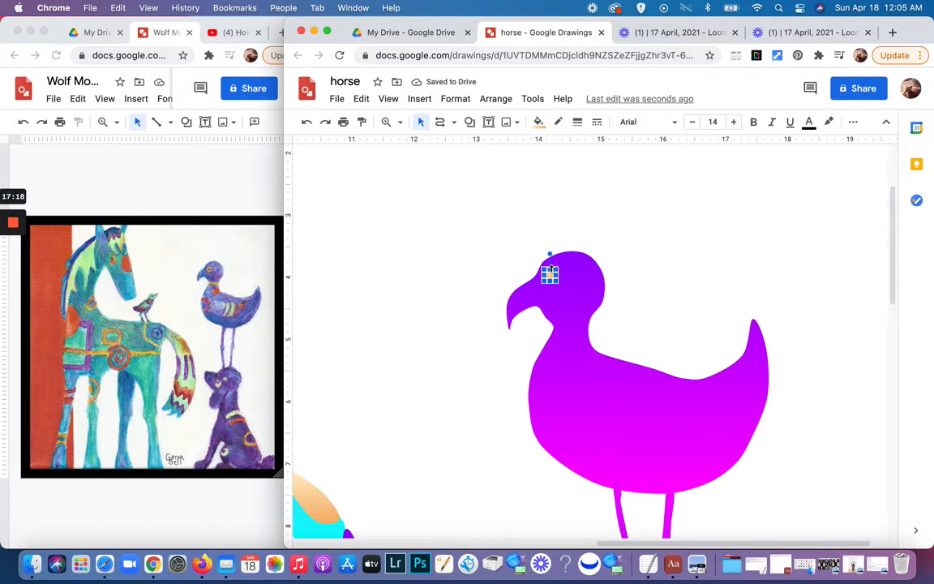
pyautogui.moveTo(551, 270); pyautogui.dragTo(560, 253)
pyautogui.click(607, 239)
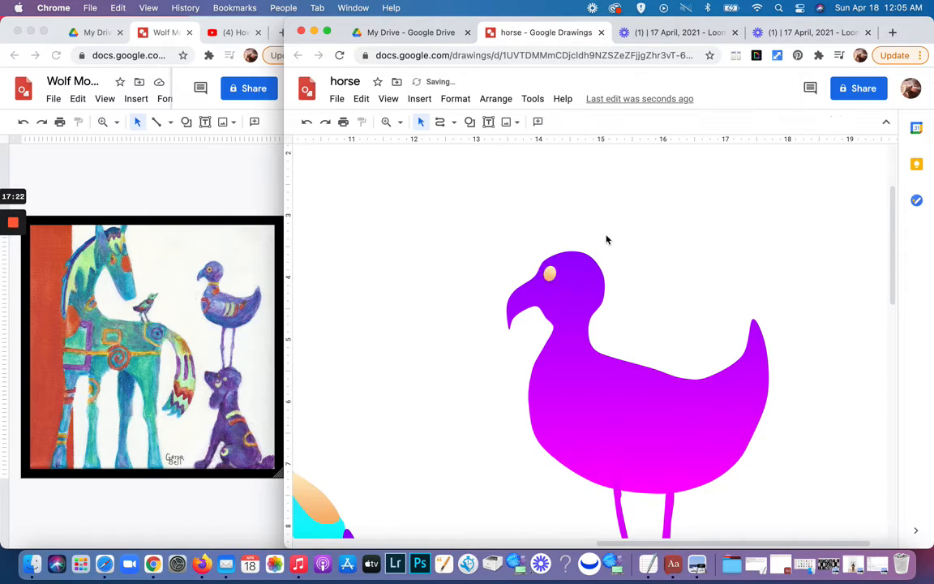
pyautogui.click(552, 277)
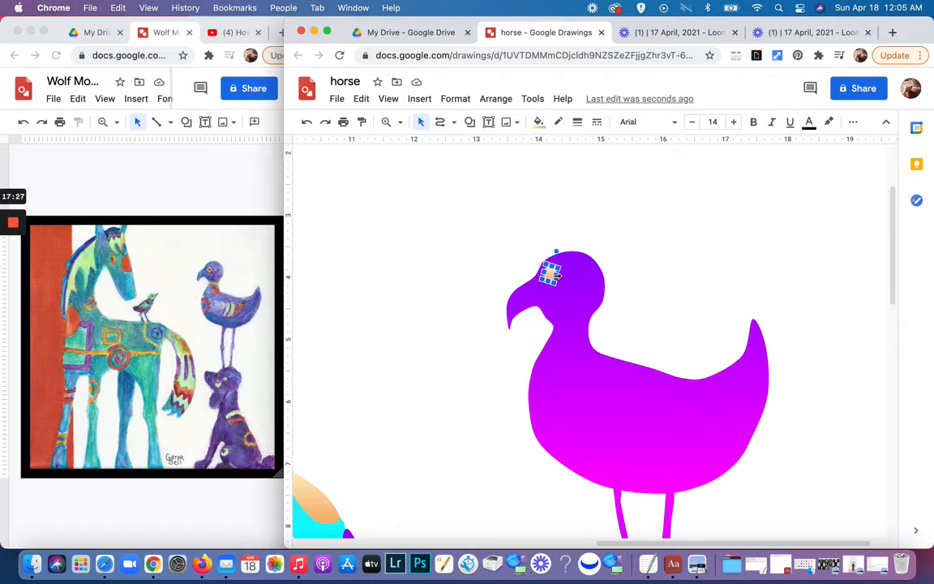
pyautogui.moveTo(559, 277); pyautogui.dragTo(559, 275)
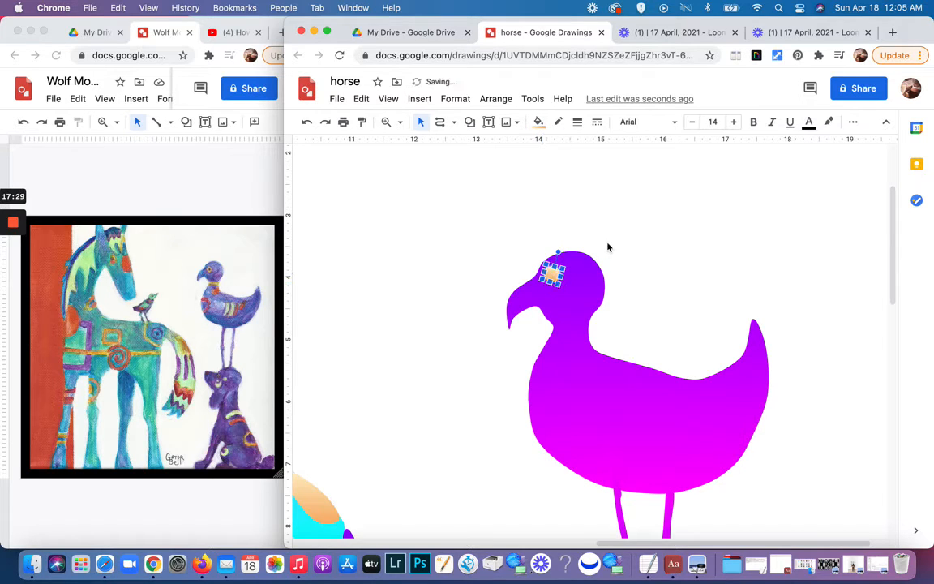
pyautogui.click(545, 216)
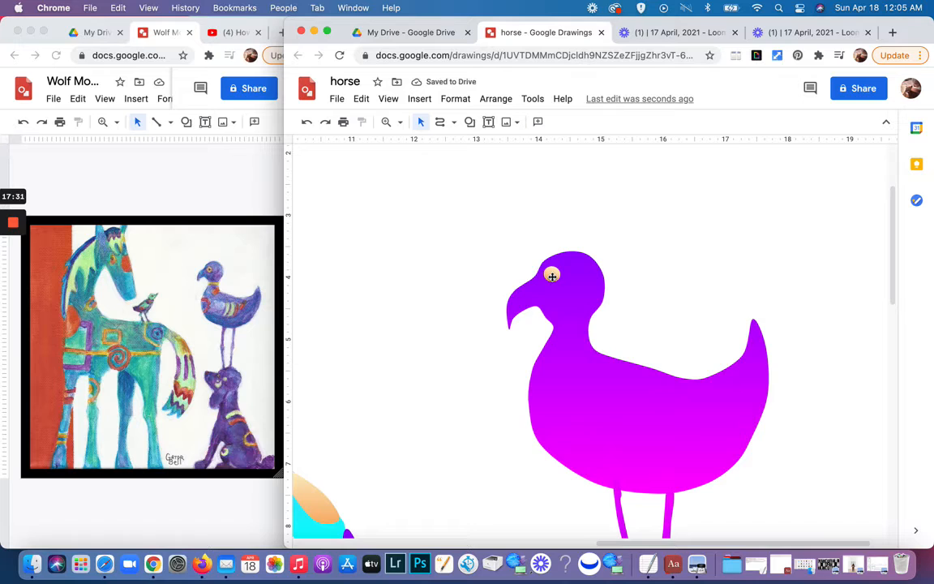
pyautogui.click(552, 276)
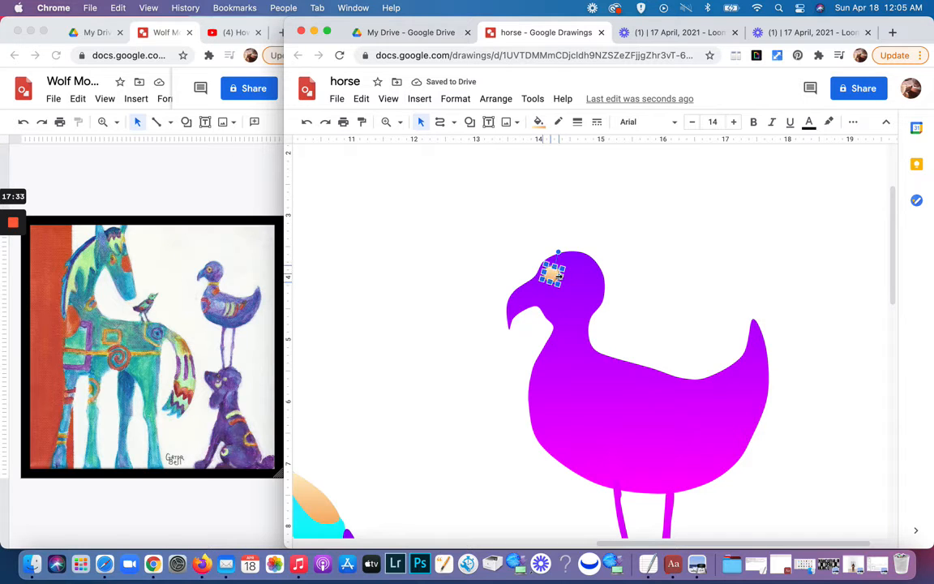
pyautogui.moveTo(561, 277); pyautogui.dragTo(561, 275)
pyautogui.click(608, 243)
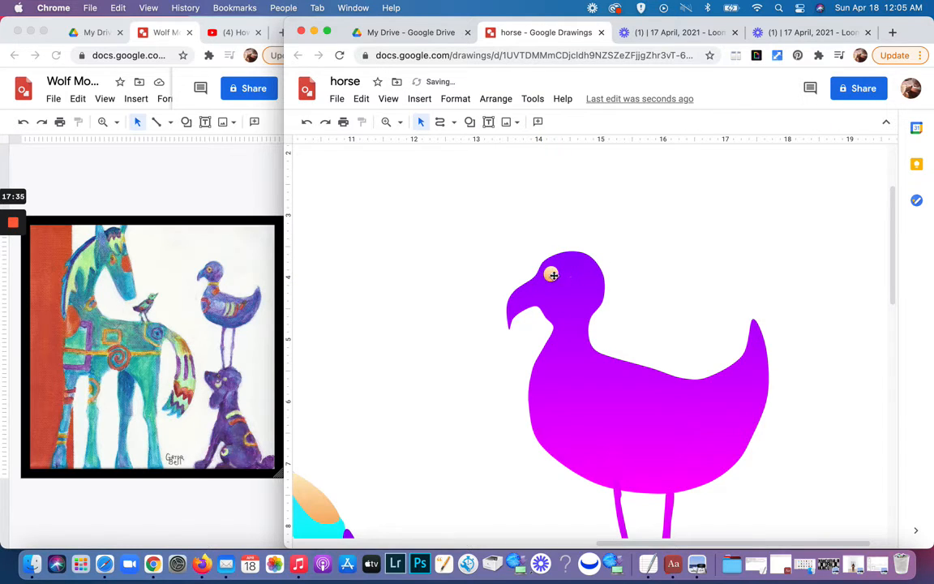
# - Duplicate the large bird's eye and shrink the copy to pupil size
pyautogui.click(553, 277)
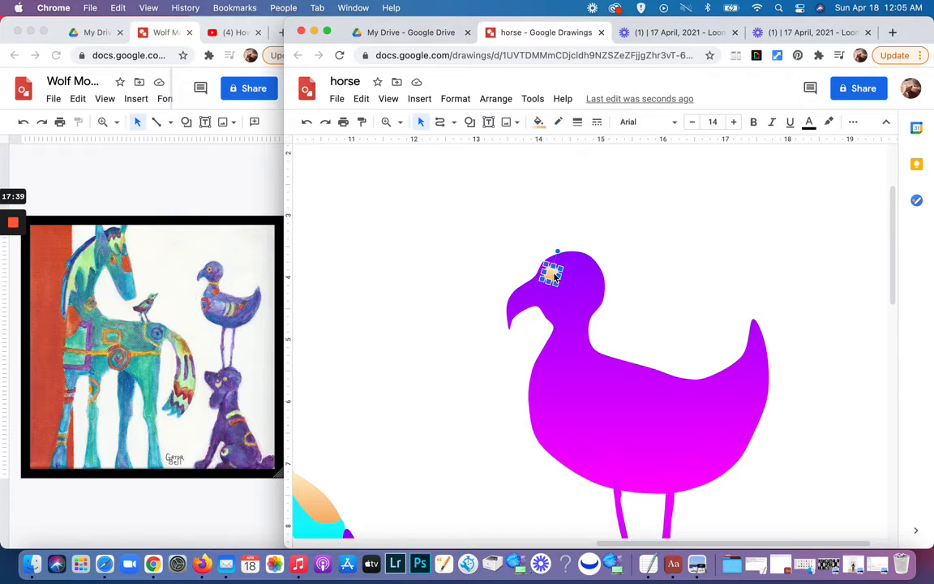
pyautogui.moveTo(554, 276); pyautogui.dragTo(565, 287)
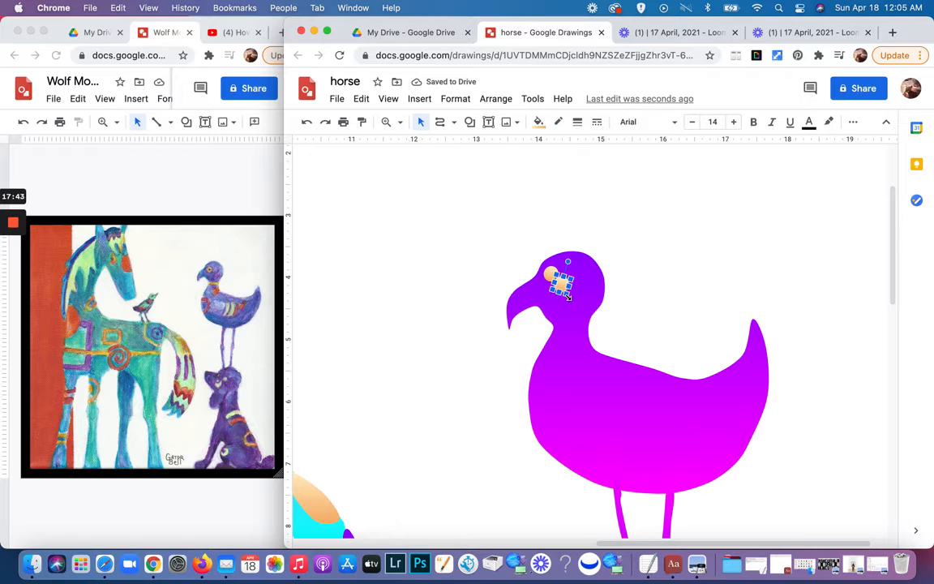
pyautogui.moveTo(569, 295); pyautogui.dragTo(560, 280)
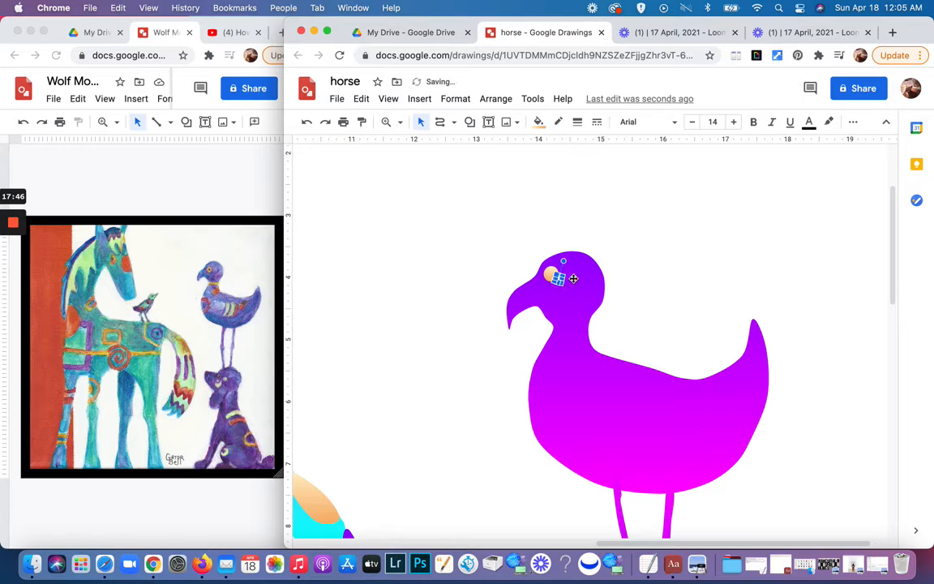
# - Fill the small pupil circle with a black linear gradient
pyautogui.press('Escape')
pyautogui.click(560, 280)
pyautogui.click(539, 122)
pyautogui.click(548, 175)
pyautogui.click(539, 123)
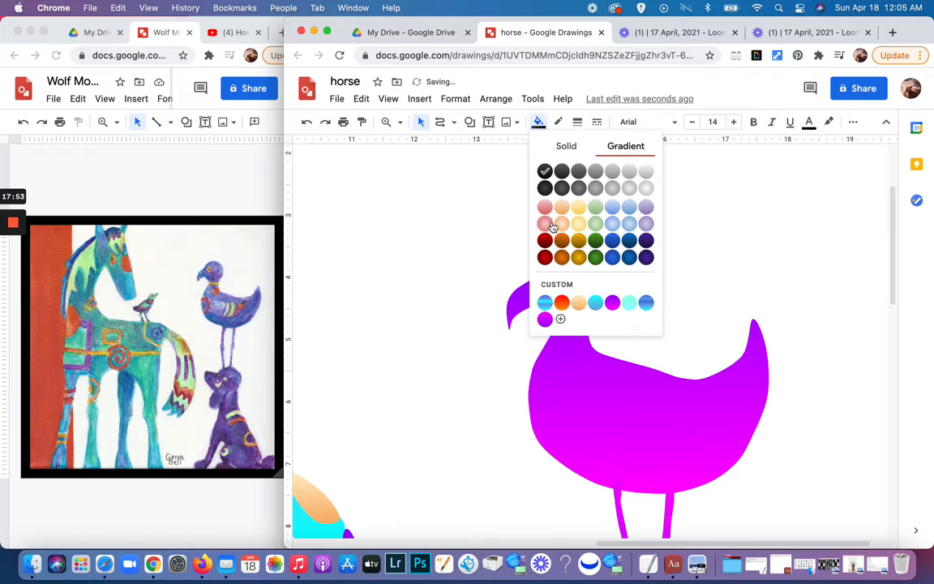
pyautogui.click(560, 318)
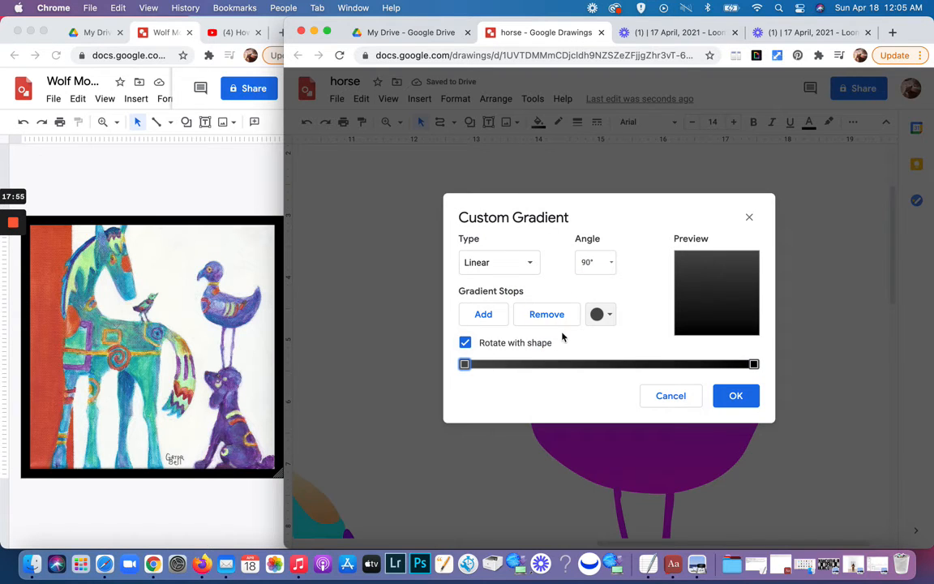
pyautogui.click(730, 399)
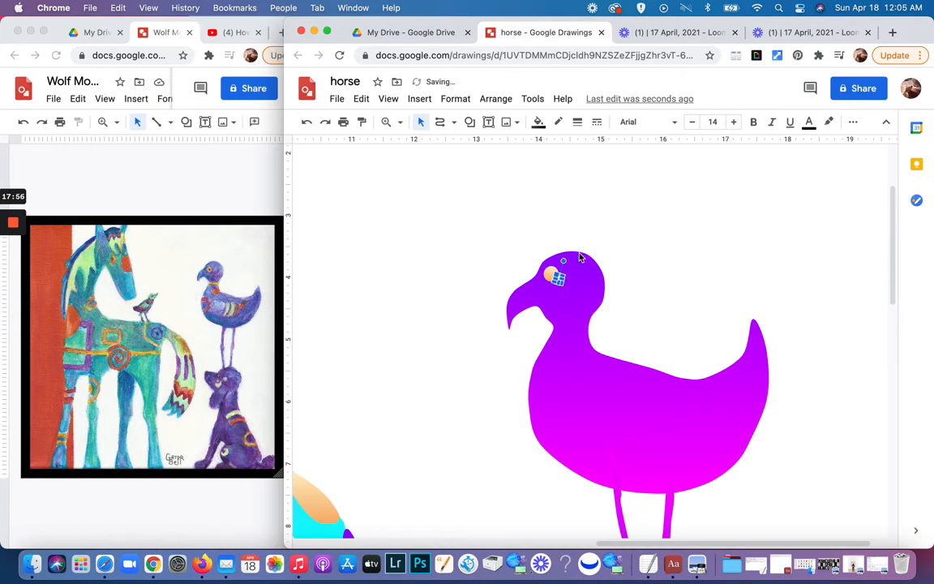
# - Fill the pupil with solid black and centre it inside the bird's eye
pyautogui.click(538, 122)
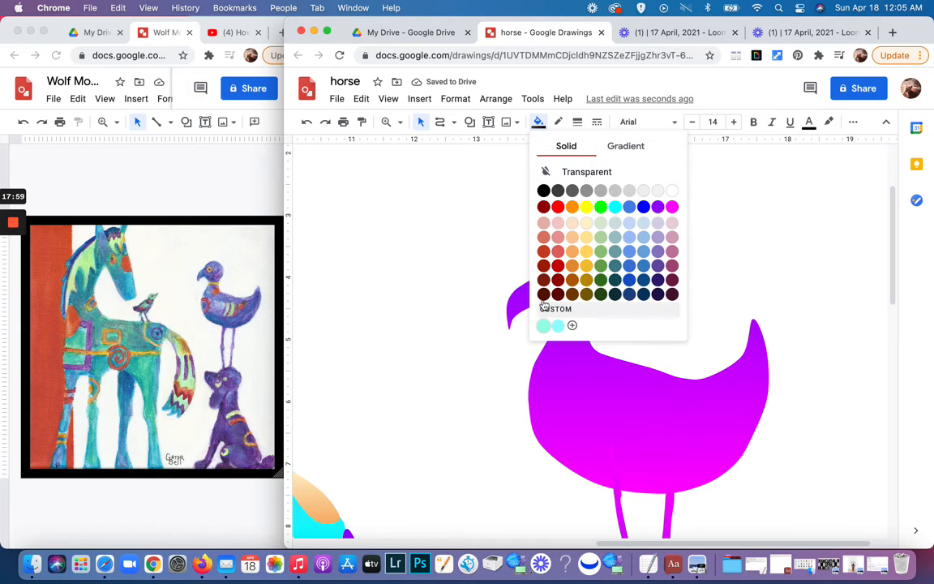
pyautogui.click(545, 192)
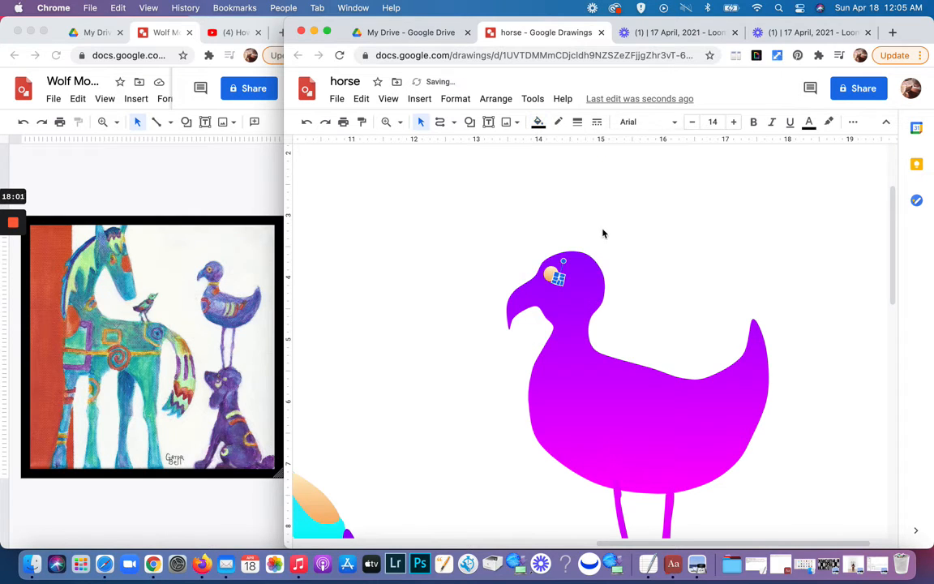
pyautogui.press('Escape')
pyautogui.click(557, 276)
pyautogui.click(640, 263)
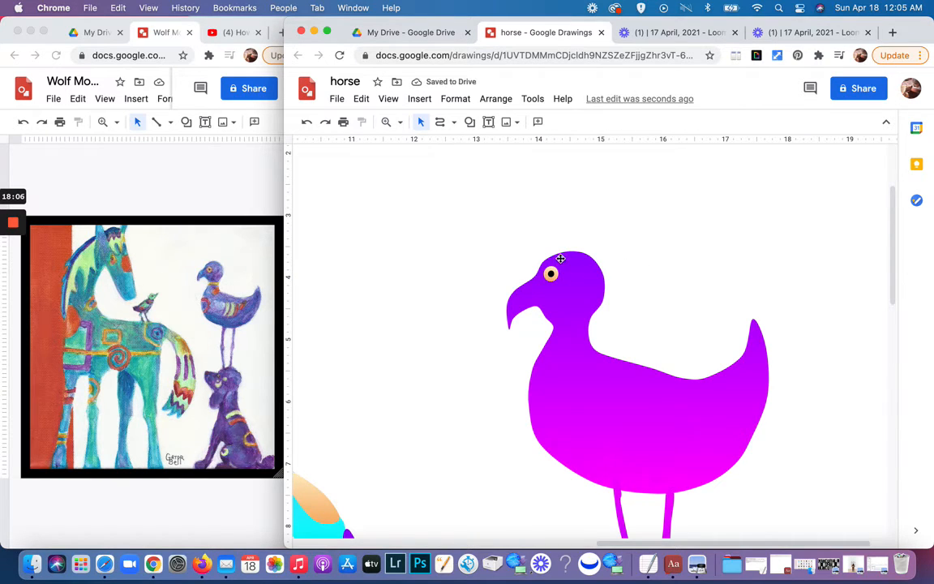
# - Adjust the outline points under the large bird's beak so the beak curves smoothly into the front of the neck
pyautogui.doubleClick(552, 316)
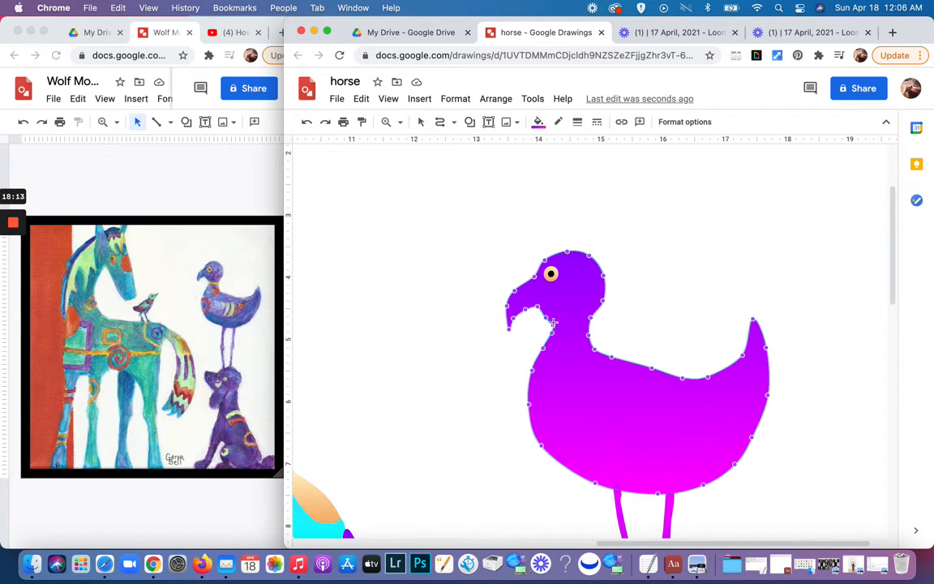
pyautogui.click(553, 323)
pyautogui.click(641, 314)
pyautogui.click(641, 314)
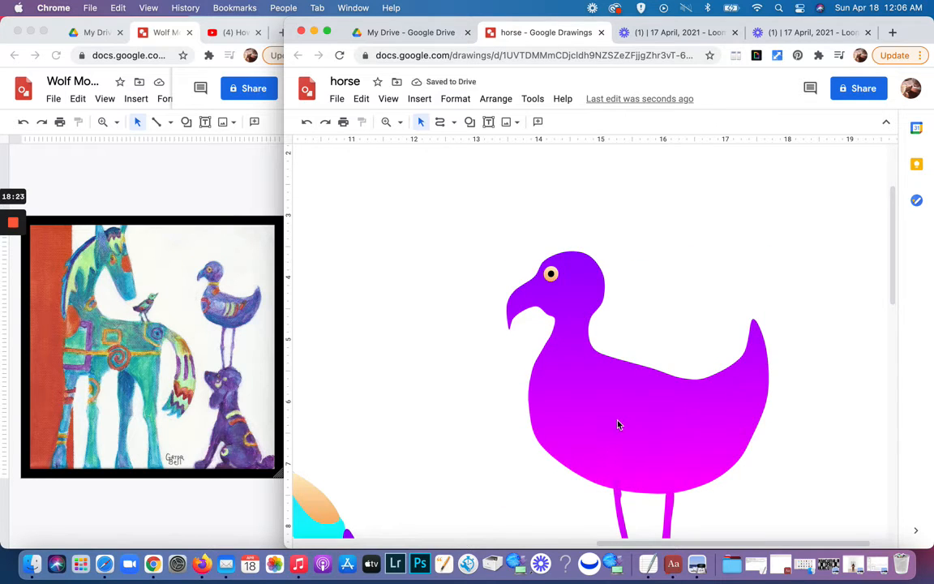
pyautogui.scroll(-1, 619, 424)
pyautogui.scroll(-1, 618, 424)
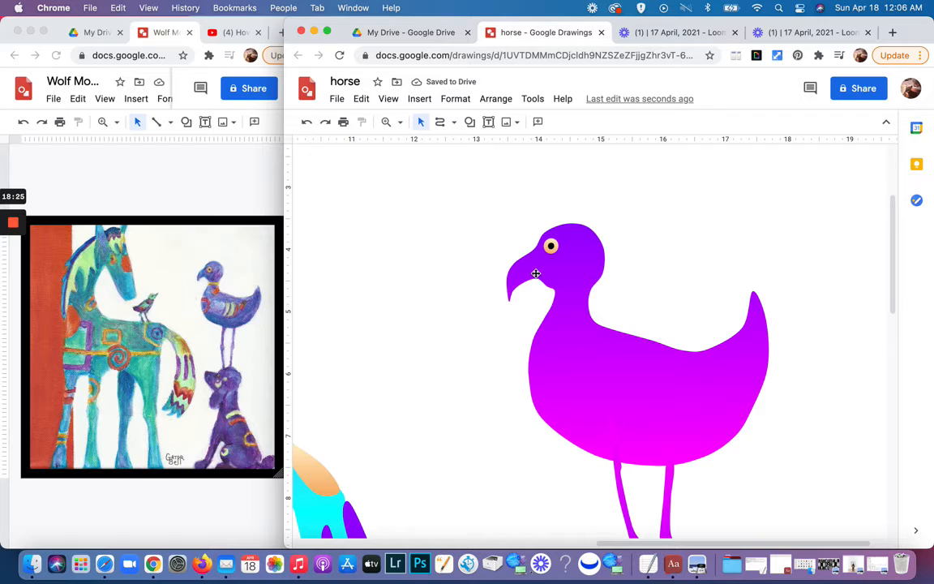
pyautogui.doubleClick(555, 292)
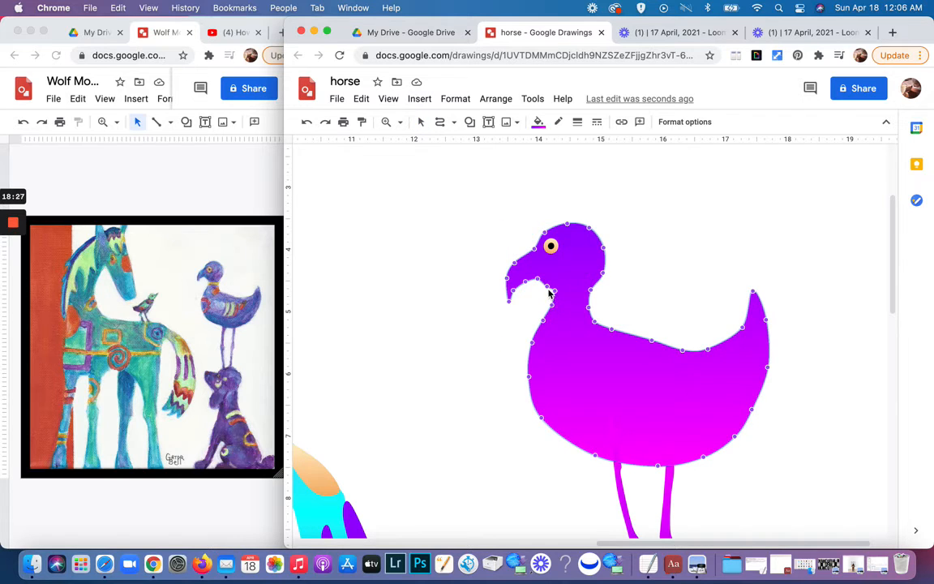
pyautogui.click(548, 284)
pyautogui.press('Escape')
pyautogui.press('Escape')
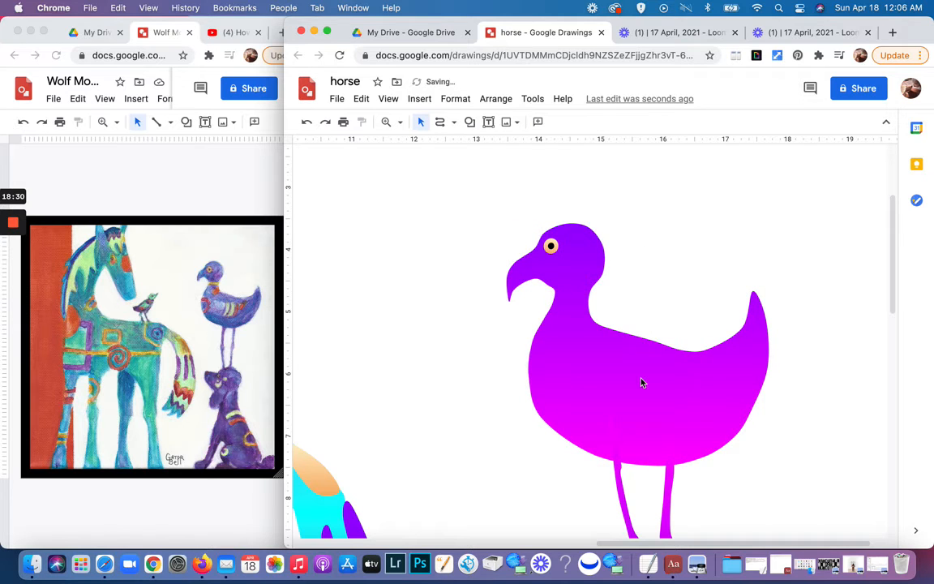
# - Try a closed curve for a wing on the large bird's body, and delete the outline
pyautogui.scroll(-3, 642, 382)
pyautogui.scroll(1, 642, 383)
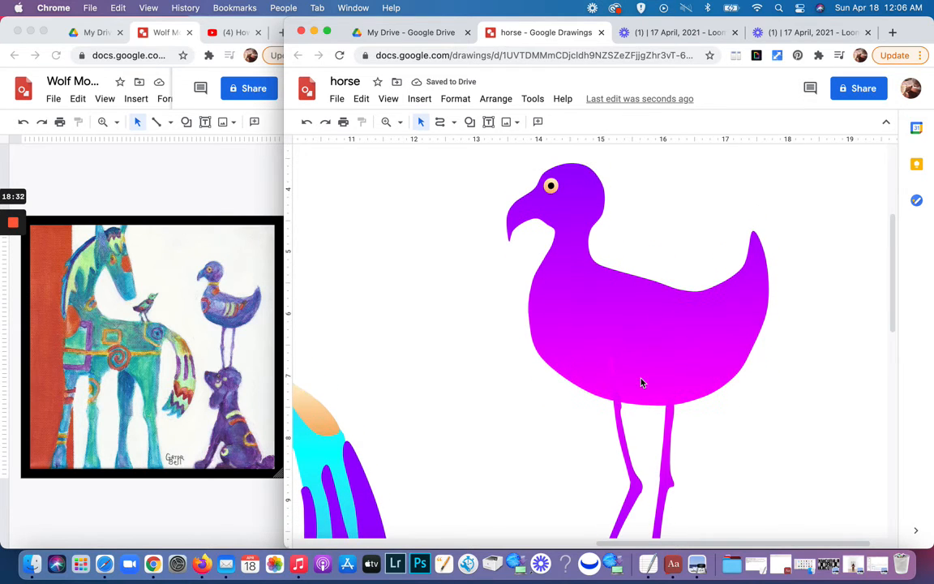
pyautogui.scroll(-1, 642, 383)
pyautogui.scroll(1, 696, 315)
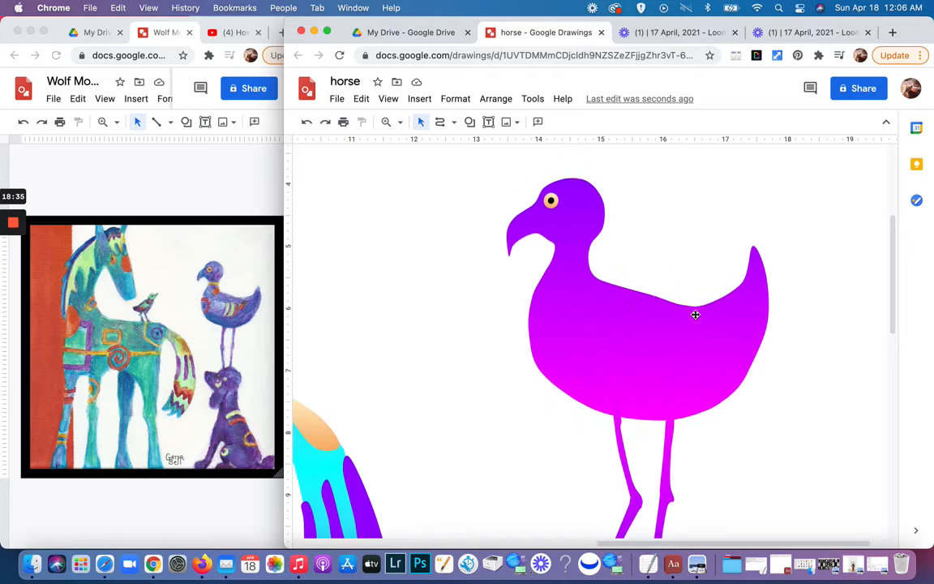
pyautogui.scroll(1, 696, 314)
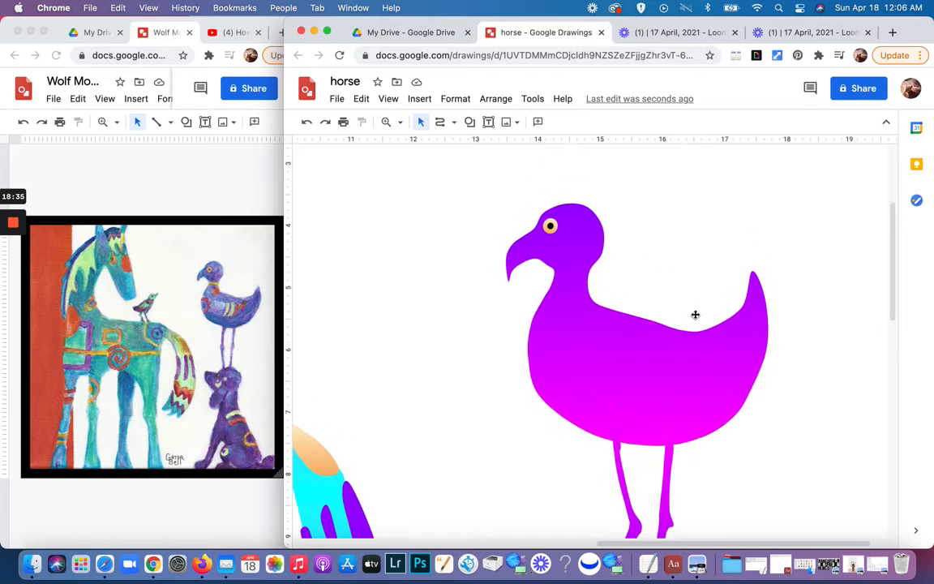
pyautogui.click(442, 123)
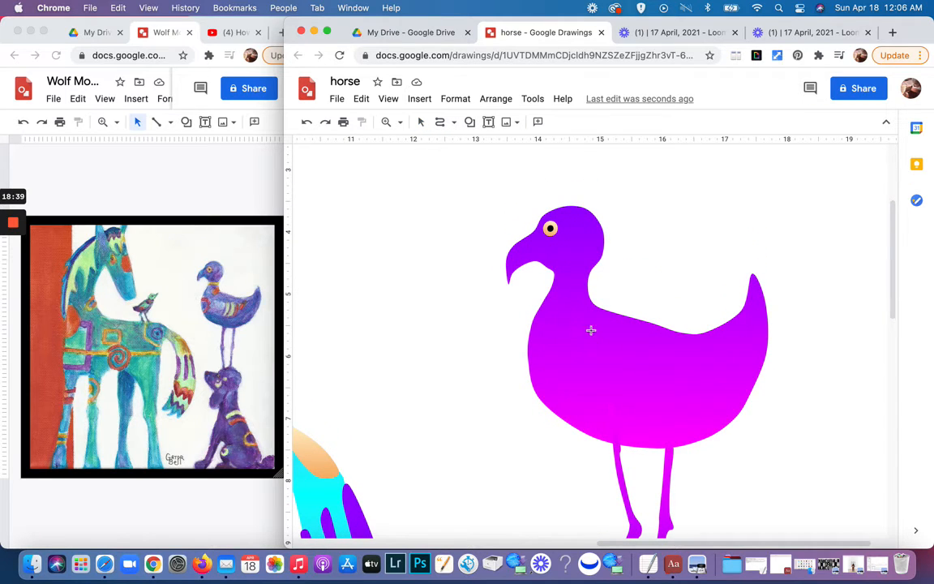
pyautogui.click(566, 367)
pyautogui.click(570, 343)
pyautogui.click(620, 328)
pyautogui.click(716, 363)
pyautogui.click(661, 415)
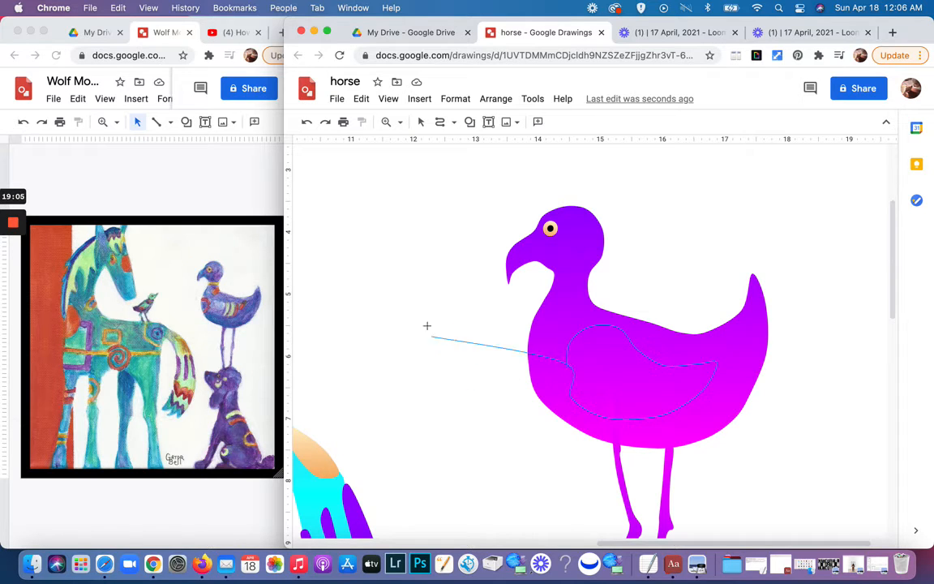
pyautogui.click(568, 360)
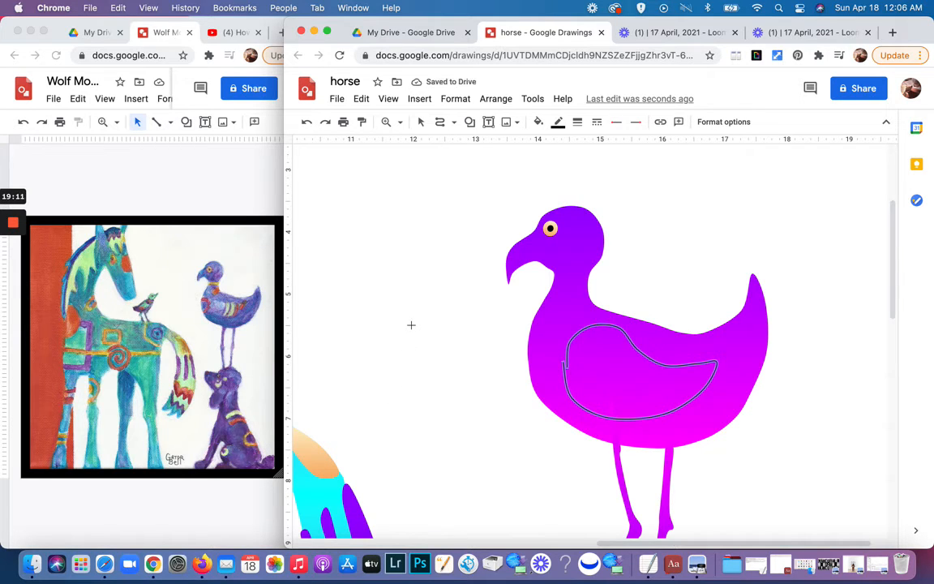
pyautogui.press('Delete')
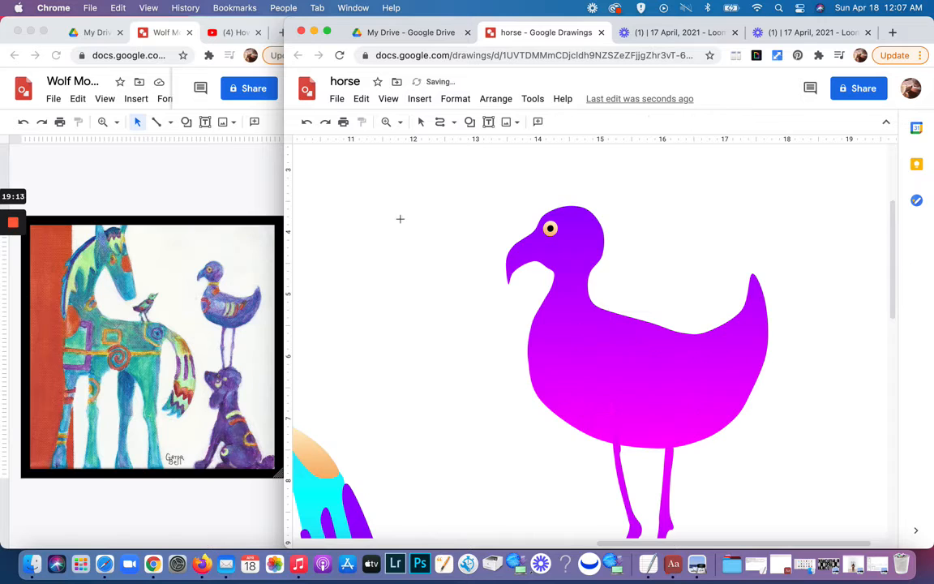
pyautogui.click(421, 122)
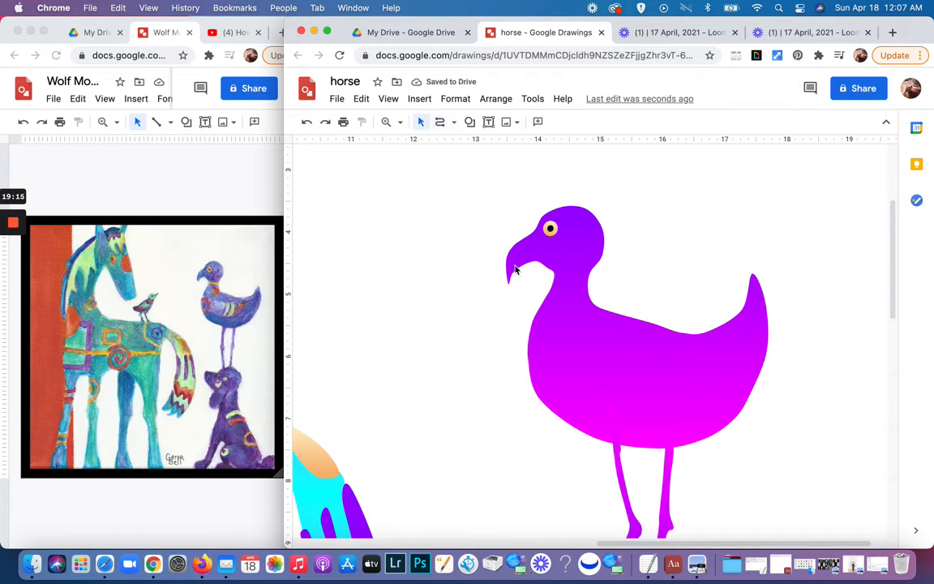
# - Select the bird's body to reuse its purple-to-magenta gradient and draw a closed curved wing across the middle, pointed toward the tail
pyautogui.click(598, 347)
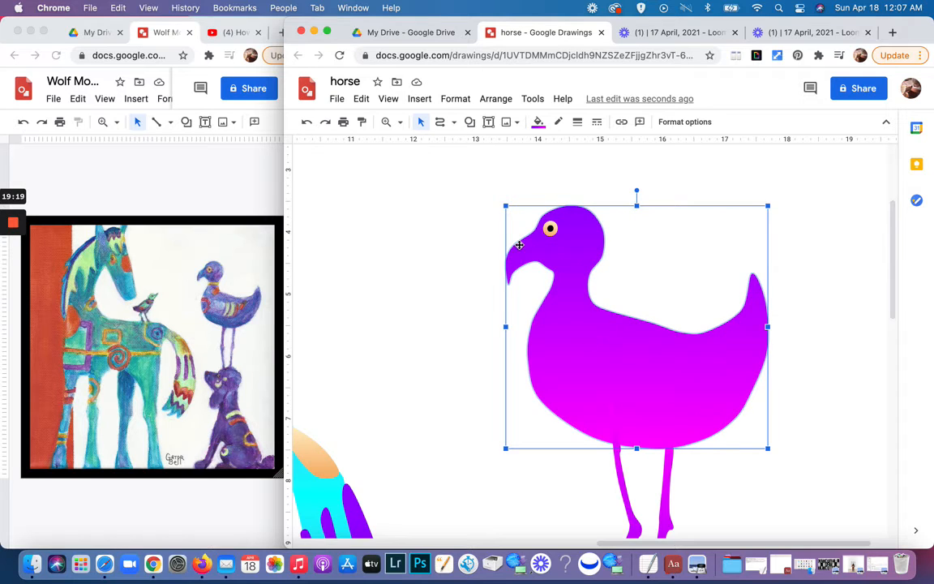
pyautogui.click(439, 122)
pyautogui.click(453, 122)
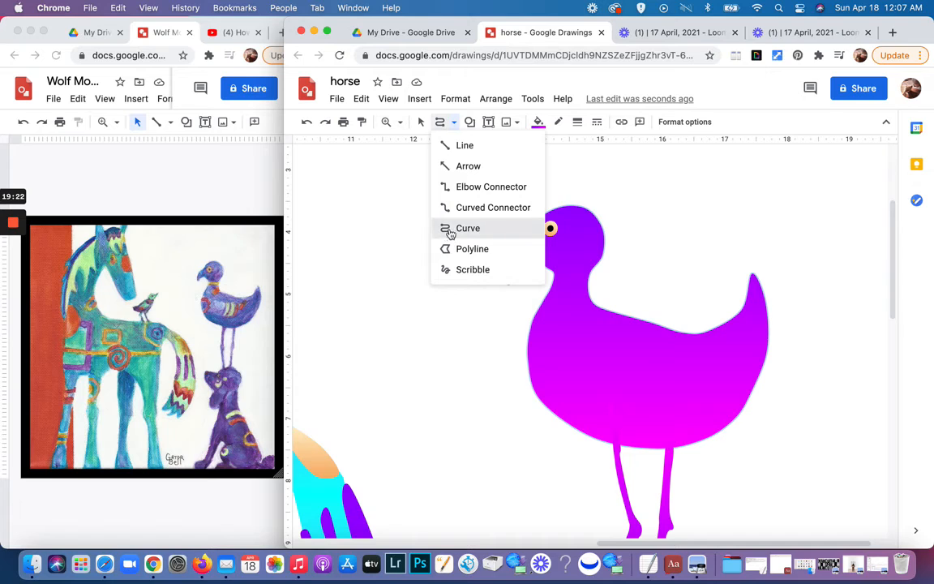
pyautogui.press('Escape')
pyautogui.click(594, 348)
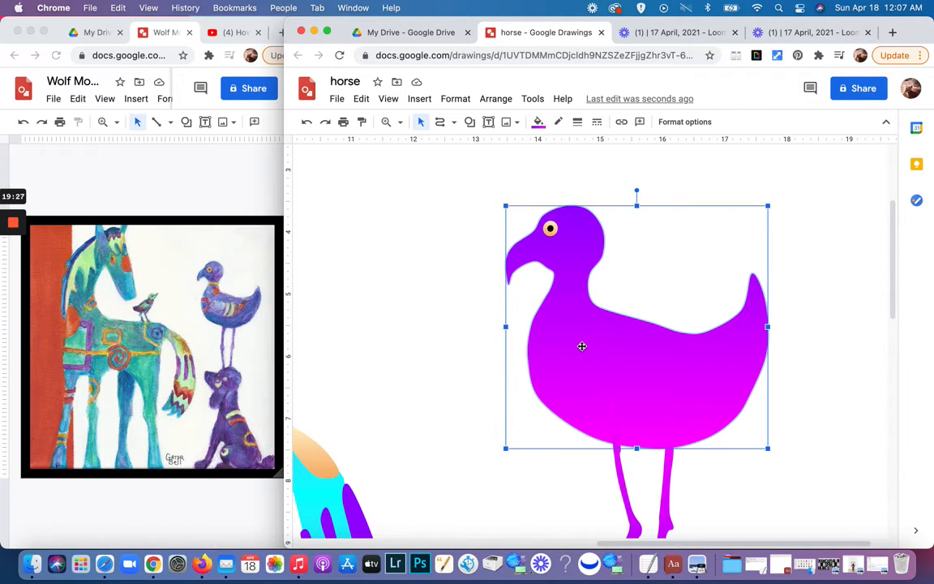
pyautogui.click(440, 123)
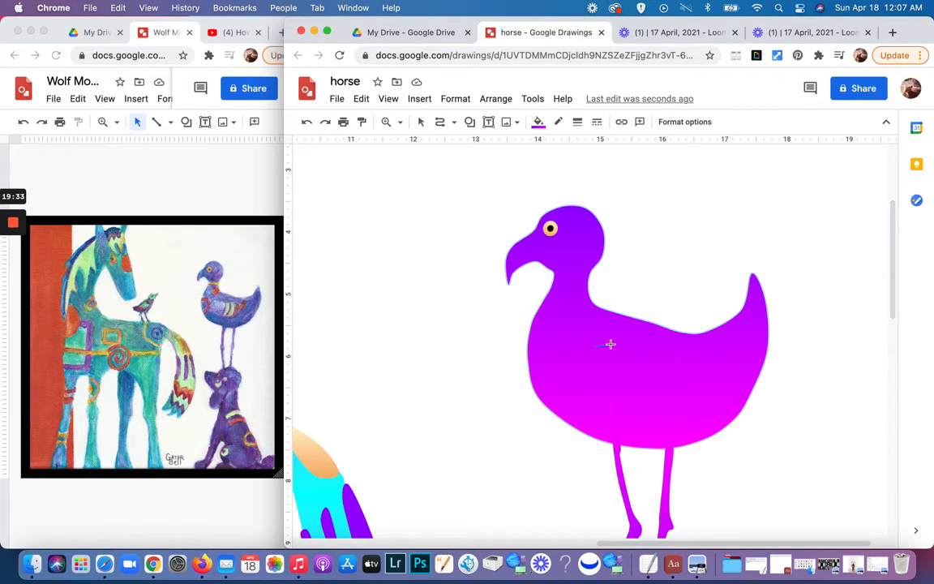
pyautogui.click(636, 348)
pyautogui.click(692, 366)
pyautogui.click(723, 358)
pyautogui.click(691, 403)
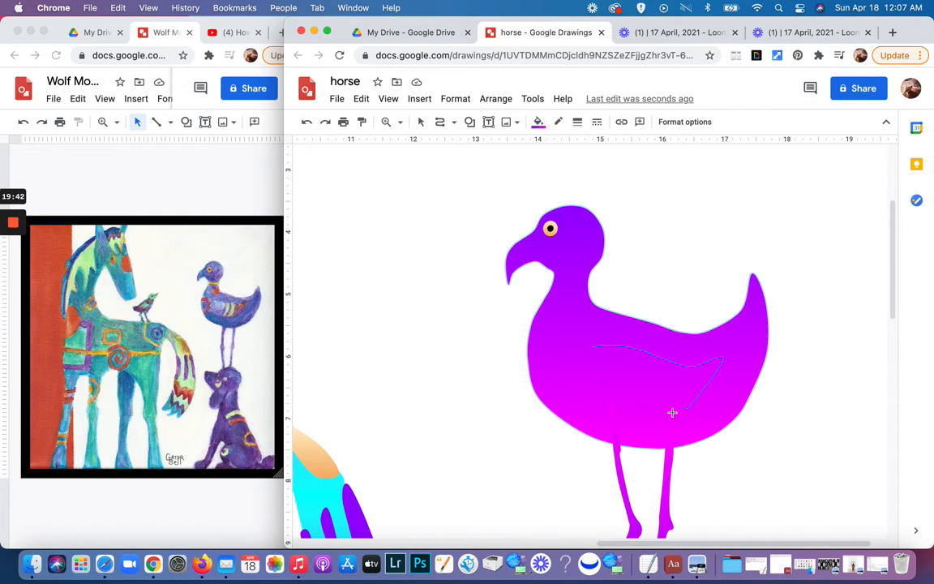
pyautogui.click(631, 420)
pyautogui.click(579, 397)
pyautogui.click(562, 358)
pyautogui.click(591, 344)
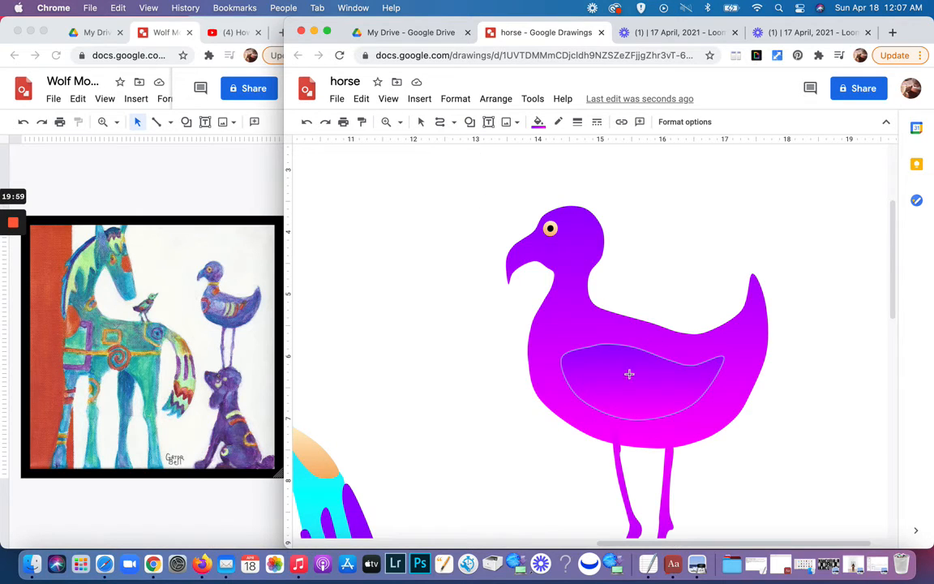
pyautogui.click(421, 122)
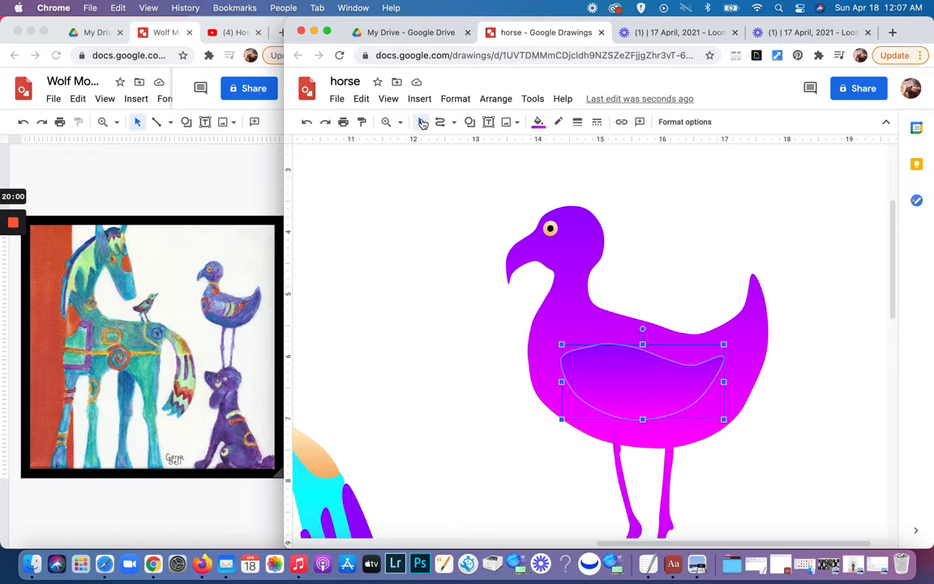
# - Adjust the wing's outline points along its front and upper edge to make the front rounder and fuller
pyautogui.doubleClick(627, 381)
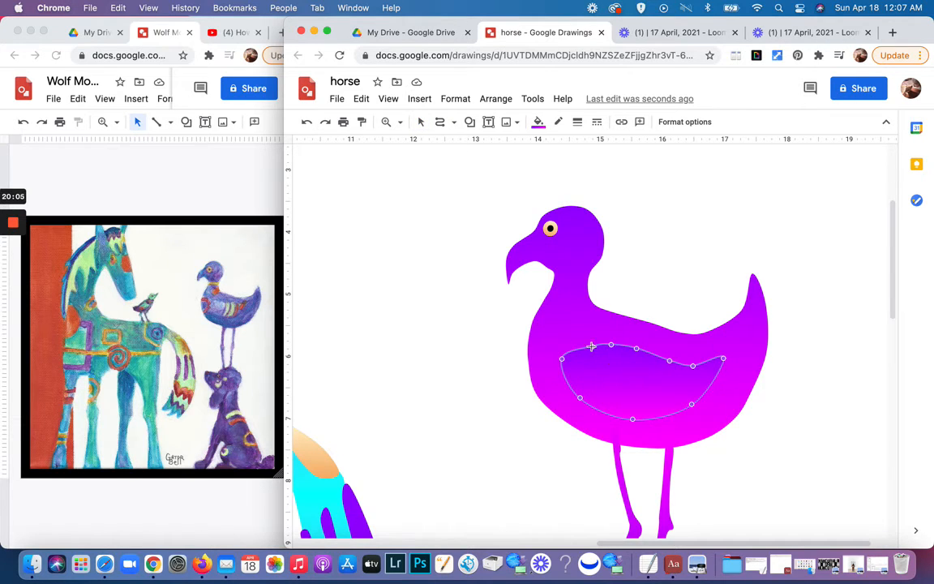
pyautogui.moveTo(591, 344); pyautogui.dragTo(588, 341)
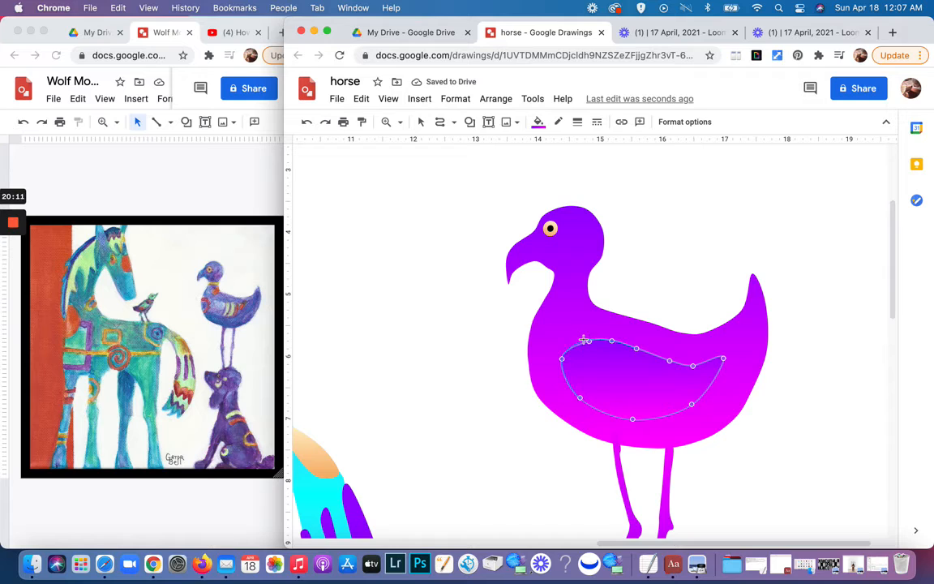
pyautogui.moveTo(586, 341); pyautogui.dragTo(583, 336)
pyautogui.moveTo(560, 371); pyautogui.dragTo(561, 373)
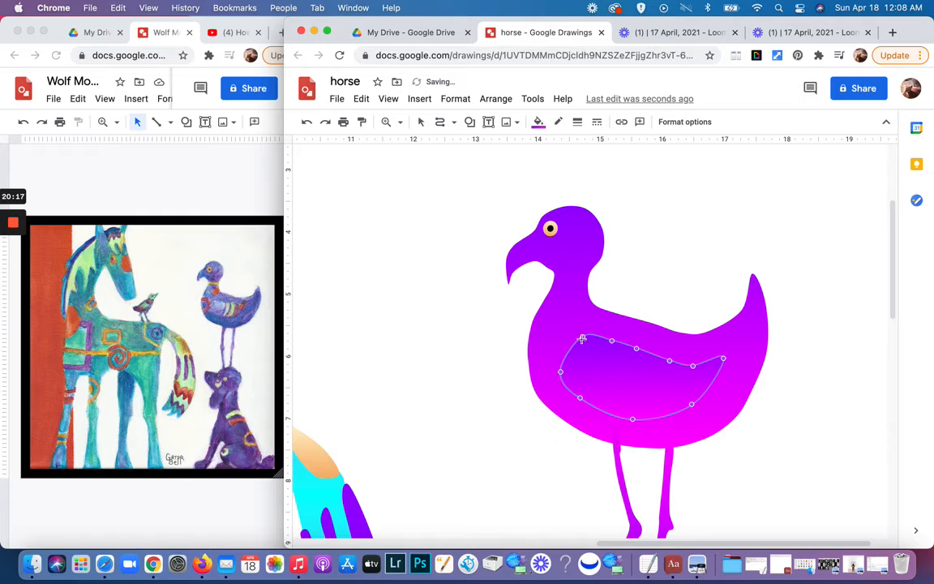
pyautogui.moveTo(582, 338); pyautogui.dragTo(577, 338)
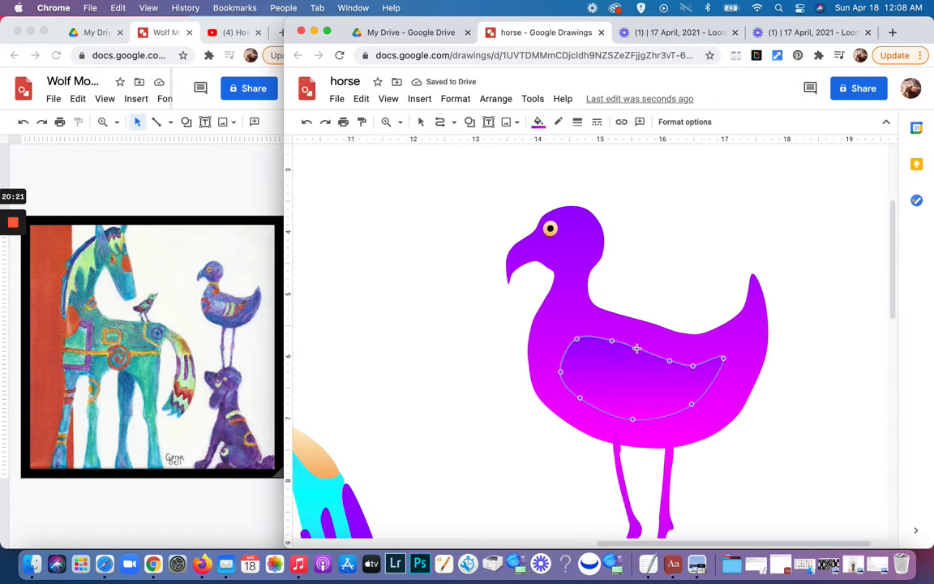
pyautogui.moveTo(638, 346); pyautogui.dragTo(639, 345)
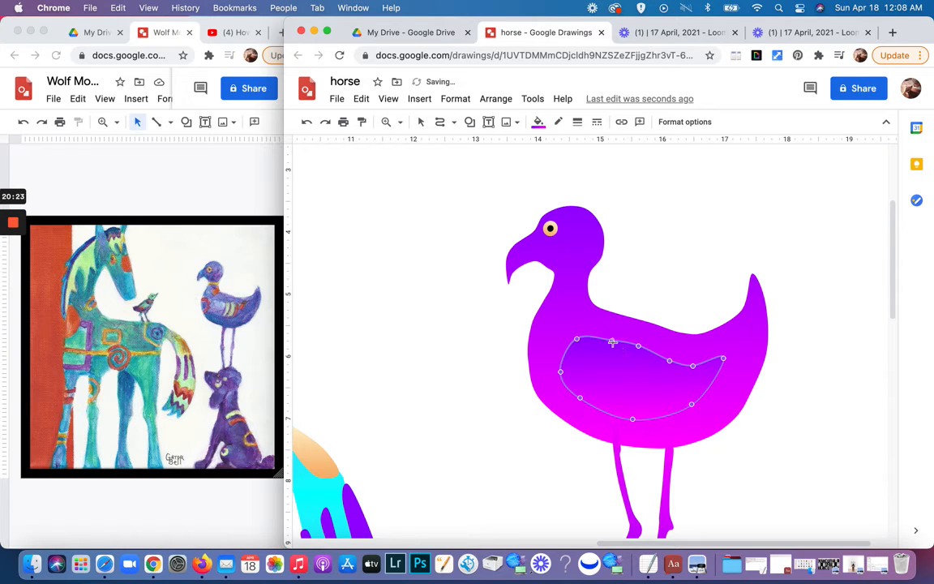
pyautogui.click(610, 338)
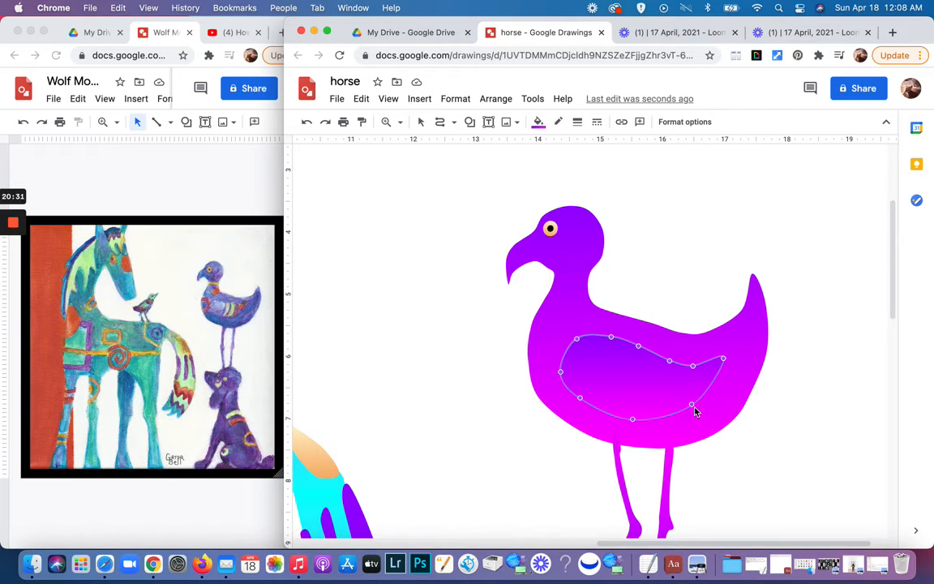
# - Move the outline points at the wing's pointed tip and rear lower edge to curve the tip more sharply toward the tail
pyautogui.moveTo(689, 403); pyautogui.dragTo(689, 403)
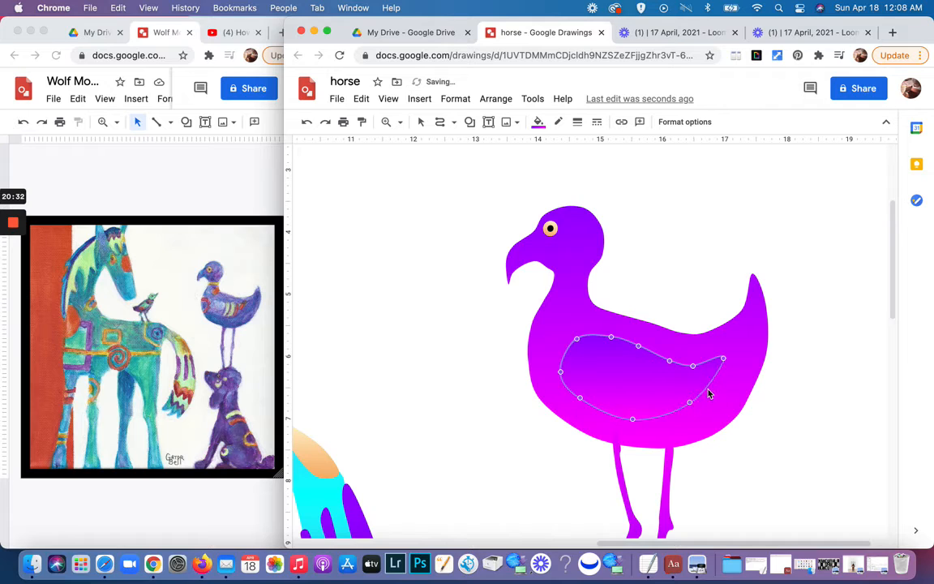
pyautogui.moveTo(724, 357); pyautogui.dragTo(719, 355)
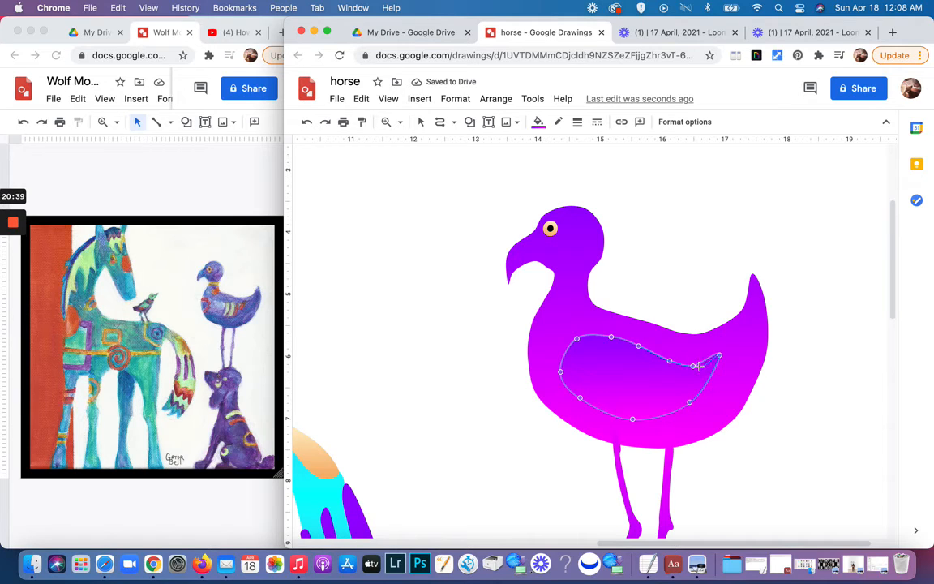
pyautogui.moveTo(699, 366); pyautogui.dragTo(705, 367)
pyautogui.moveTo(690, 402); pyautogui.dragTo(685, 408)
pyautogui.click(735, 426)
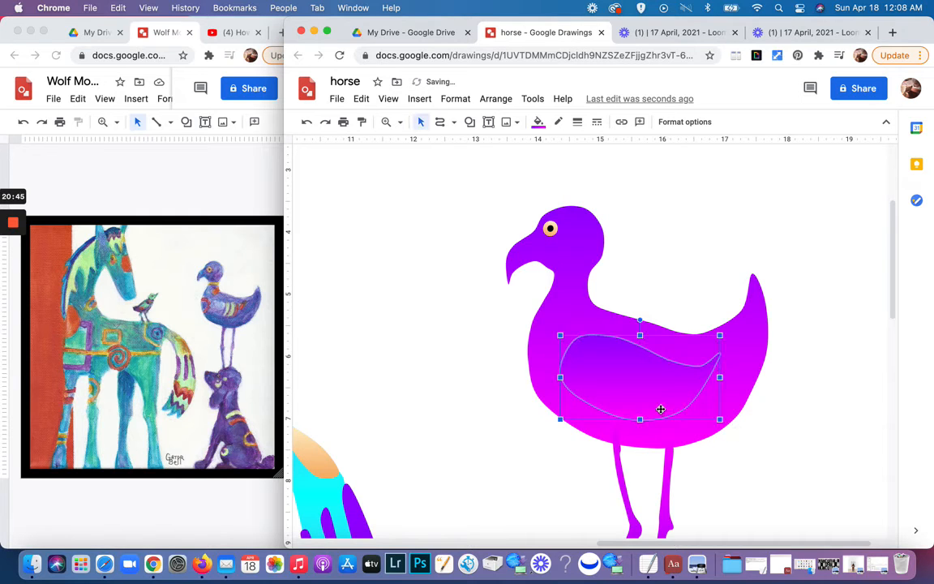
# - Move the wing up and forward on the large bird's body, keeping its tip just inside the back outline
pyautogui.moveTo(626, 377); pyautogui.dragTo(597, 349)
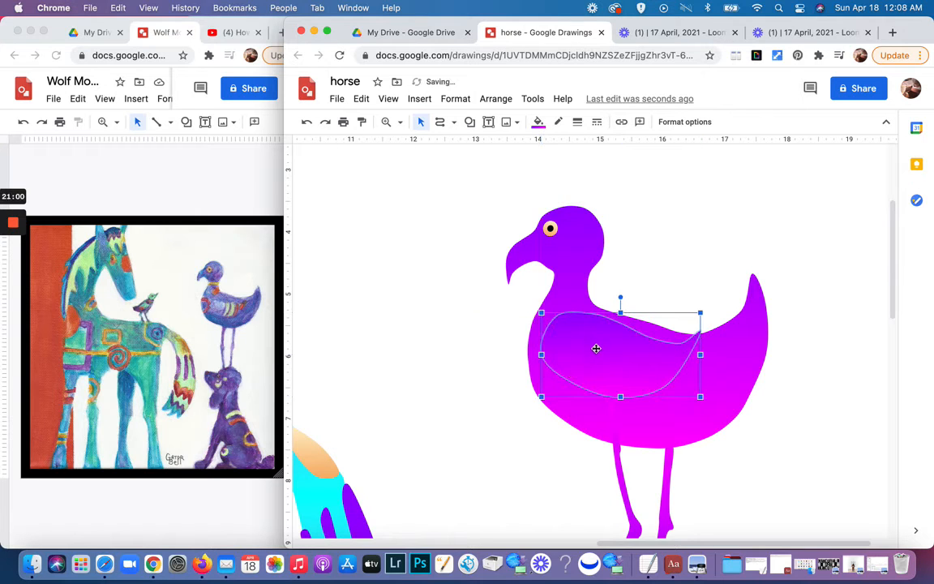
pyautogui.click(677, 257)
pyautogui.scroll(3, 686, 426)
pyautogui.scroll(-5, 686, 426)
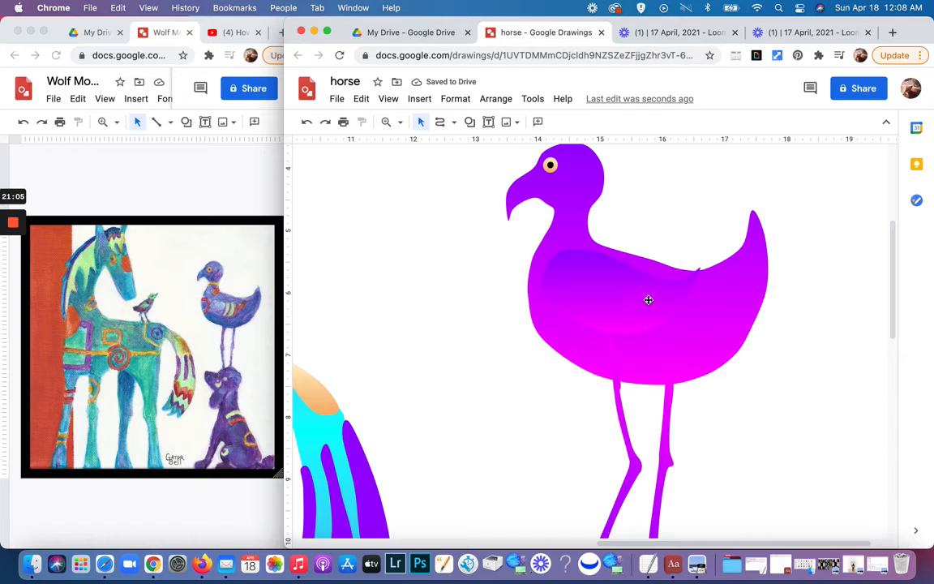
pyautogui.moveTo(636, 294); pyautogui.dragTo(638, 308)
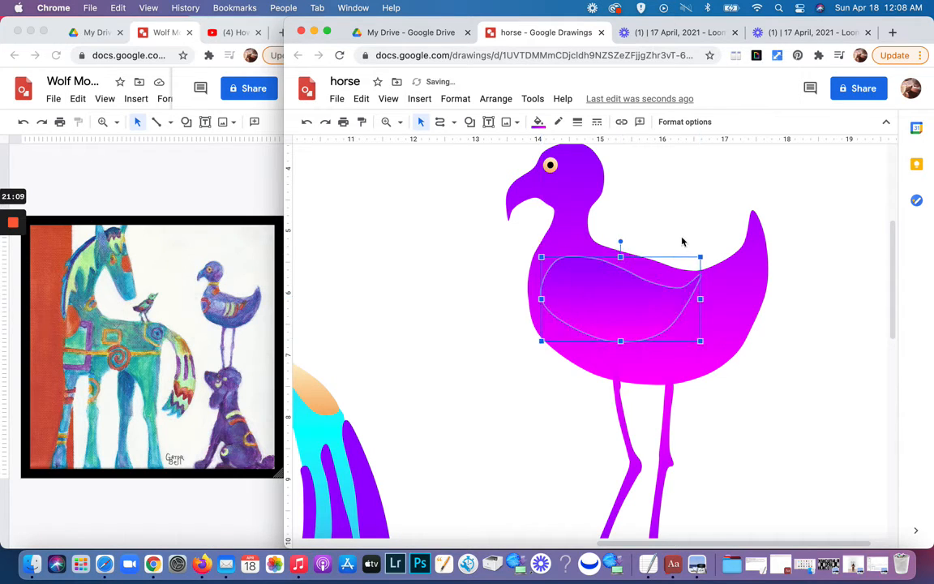
# - Adjust the outline point at the wing's tip to extend it slightly toward the tail
pyautogui.click(684, 236)
pyautogui.click(673, 306)
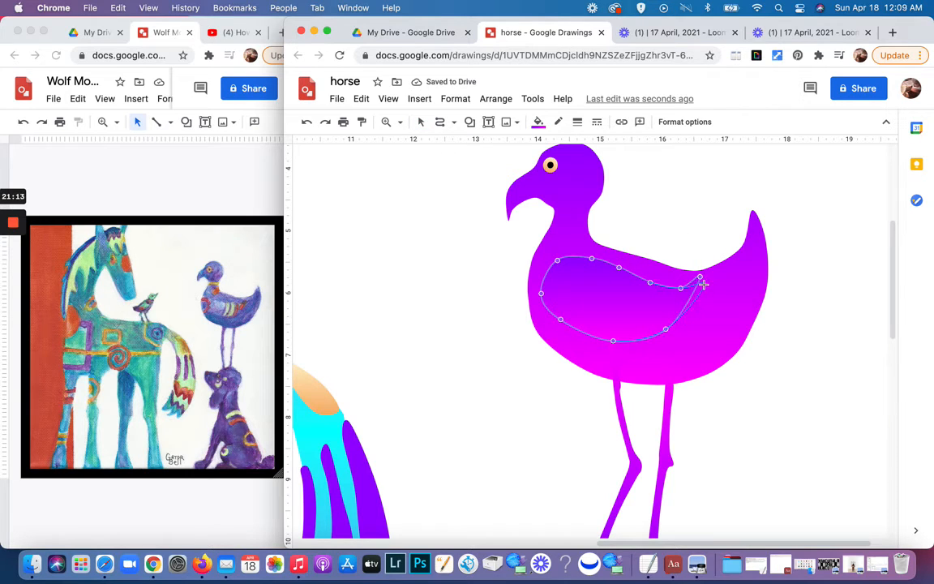
pyautogui.click(706, 225)
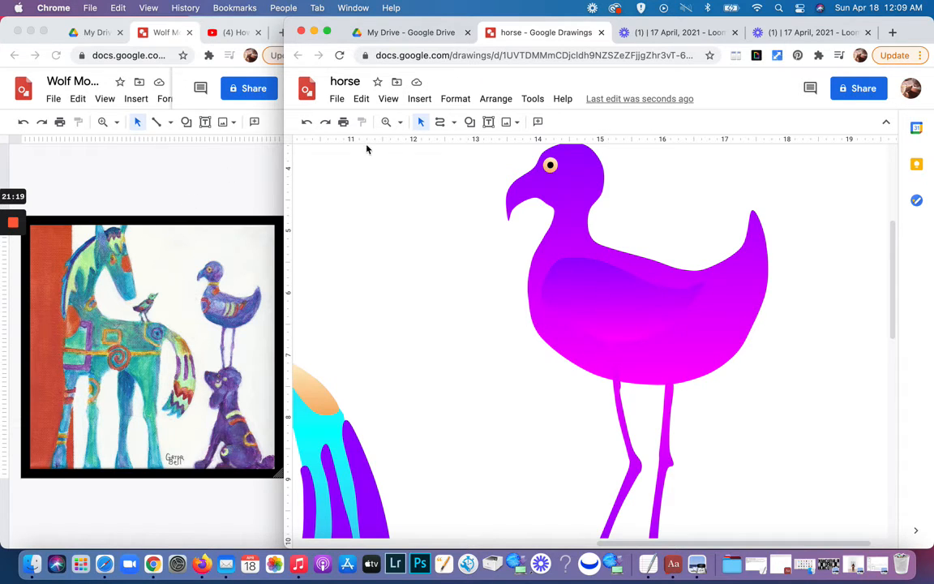
# - Draw a closed curved band across the large bird's neck with the Curve tool
pyautogui.click(439, 121)
pyautogui.moveTo(567, 214)
pyautogui.mouseDown()
pyautogui.moveTo(588, 209)
pyautogui.moveTo(588, 223)
pyautogui.mouseUp()
pyautogui.click(587, 222)
pyautogui.click(555, 209)
# - Make the neck band's outline transparent and fill it with the custom light orange gradient
pyautogui.click(558, 122)
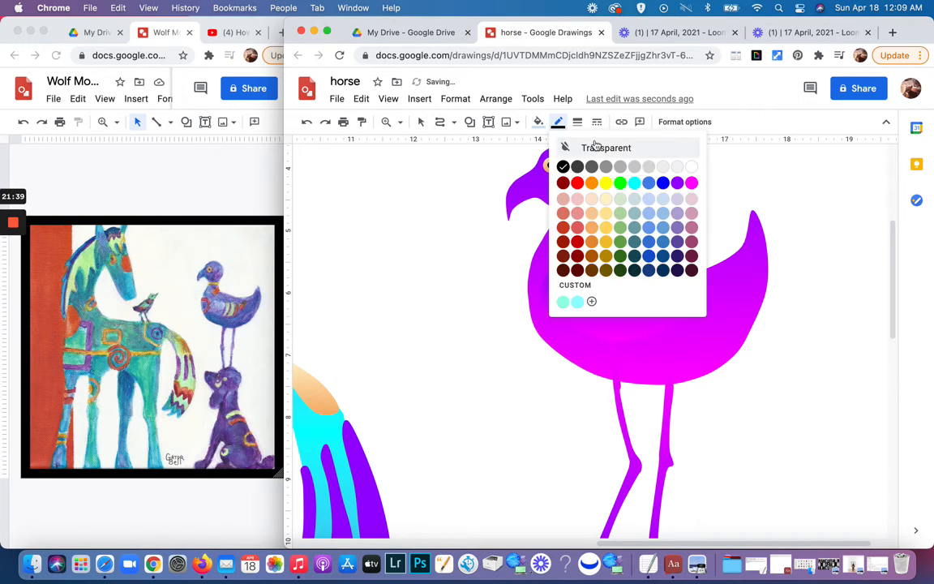
pyautogui.click(595, 146)
pyautogui.click(538, 123)
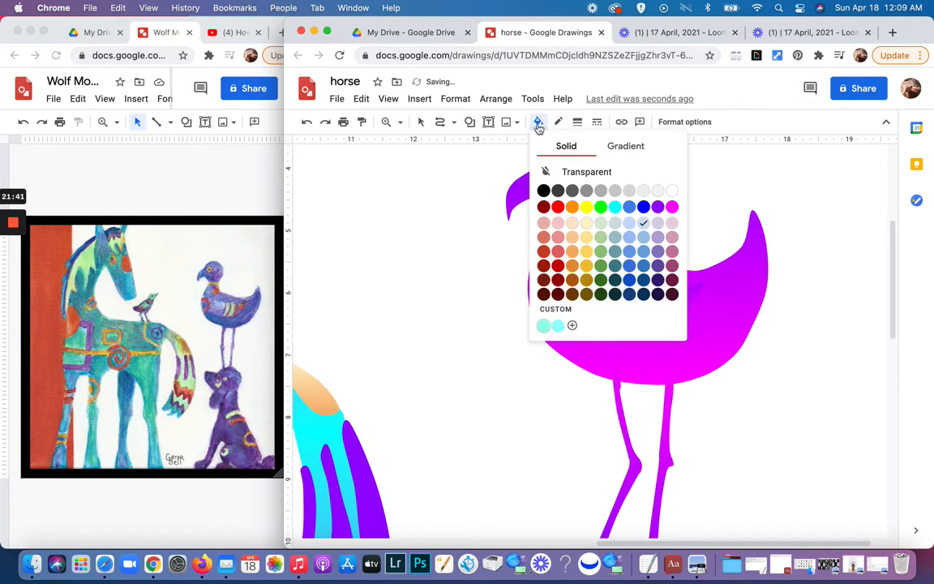
pyautogui.click(626, 147)
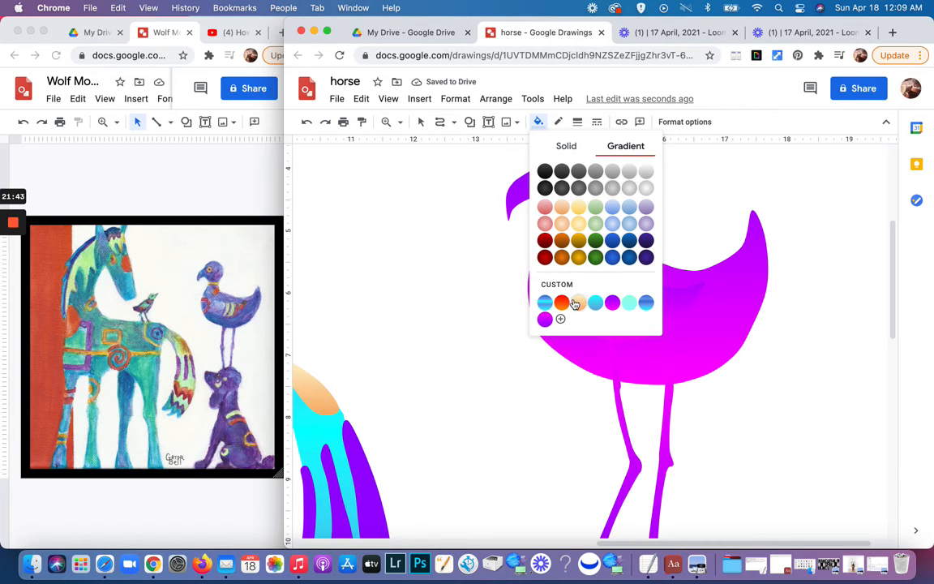
pyautogui.click(576, 304)
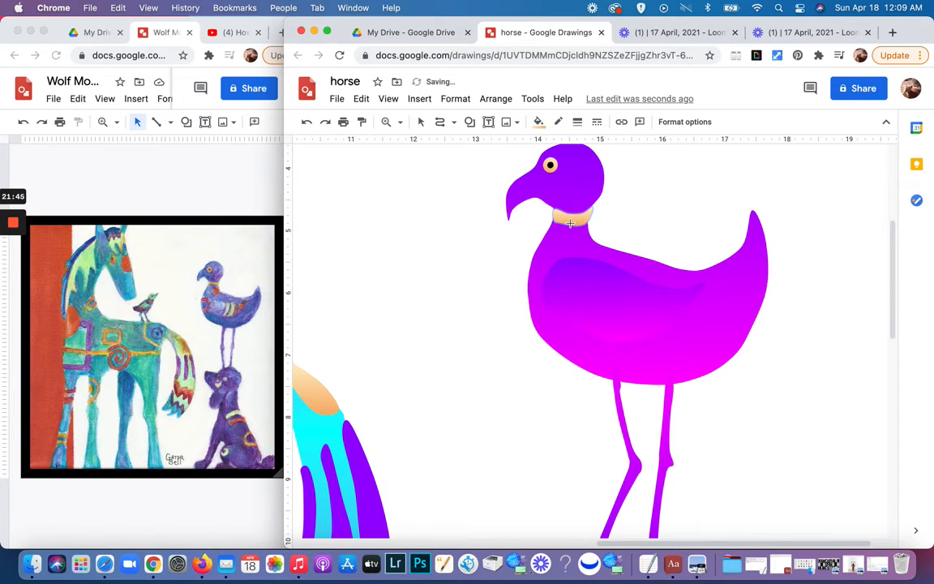
# - Make the neck band thinner and adjust its end points to fit the edges of the neck
pyautogui.click(421, 121)
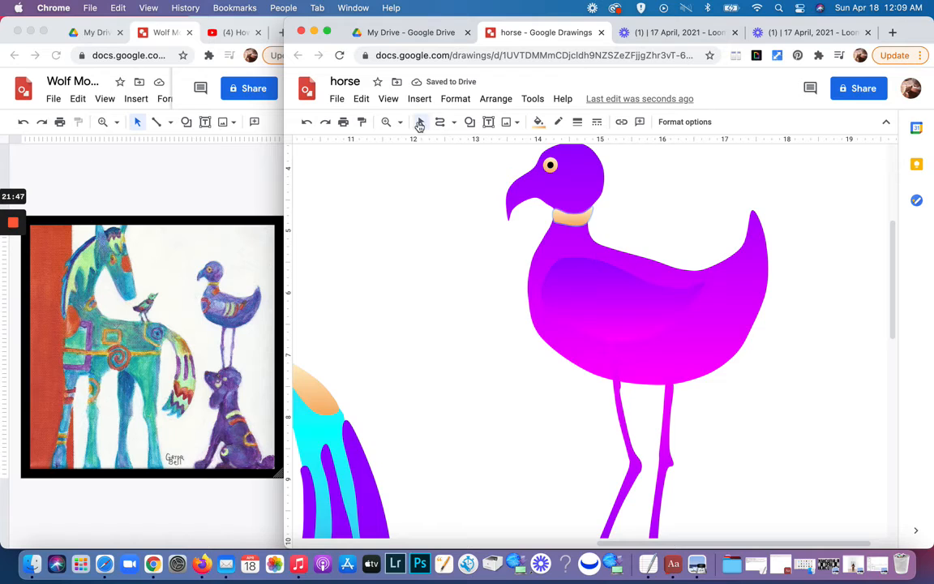
pyautogui.click(572, 218)
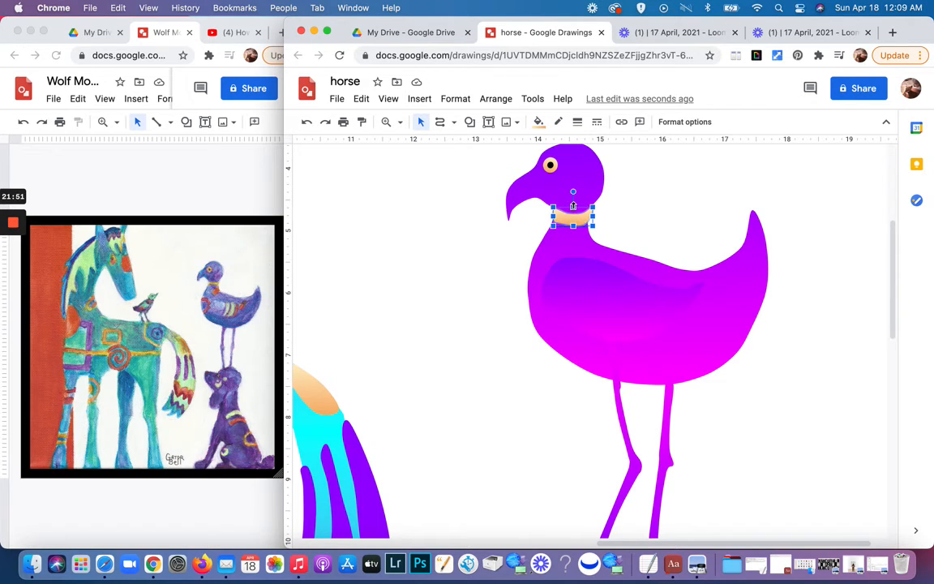
pyautogui.moveTo(573, 209); pyautogui.dragTo(573, 212)
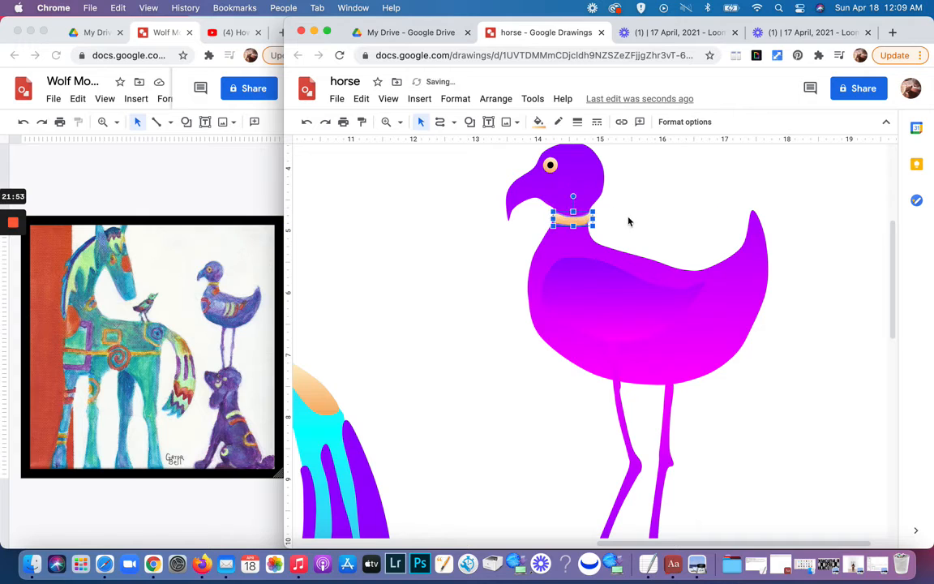
pyautogui.click(628, 216)
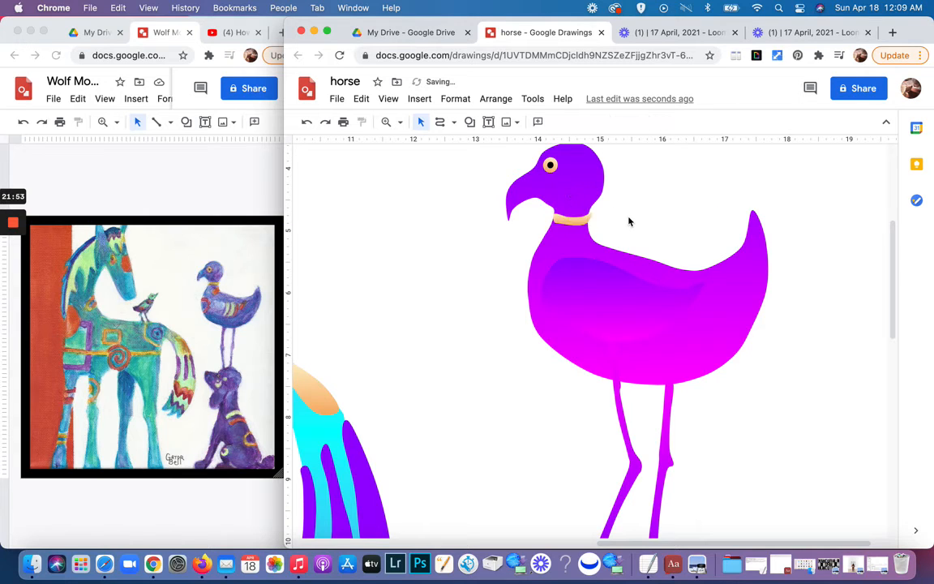
pyautogui.click(558, 220)
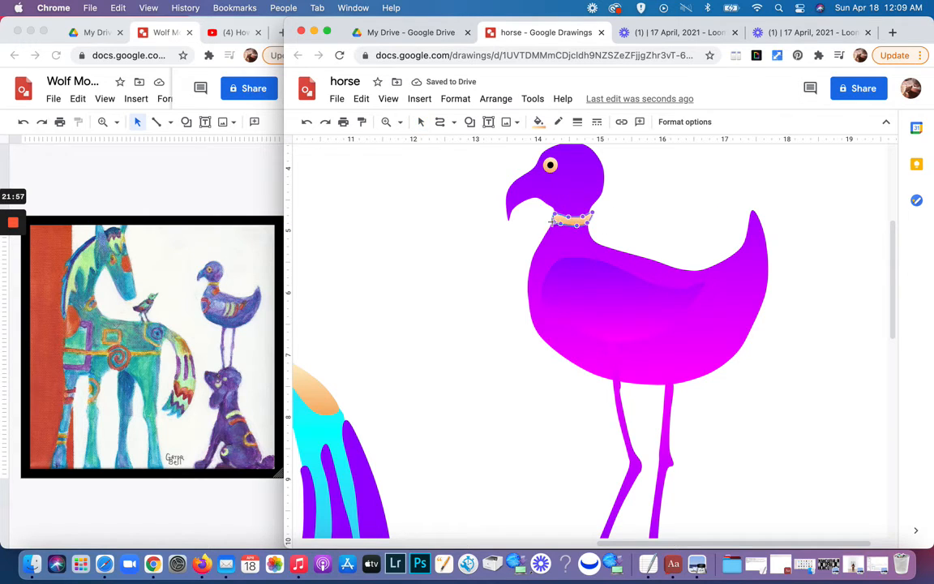
pyautogui.moveTo(555, 221); pyautogui.dragTo(555, 213)
pyautogui.moveTo(553, 220); pyautogui.dragTo(554, 220)
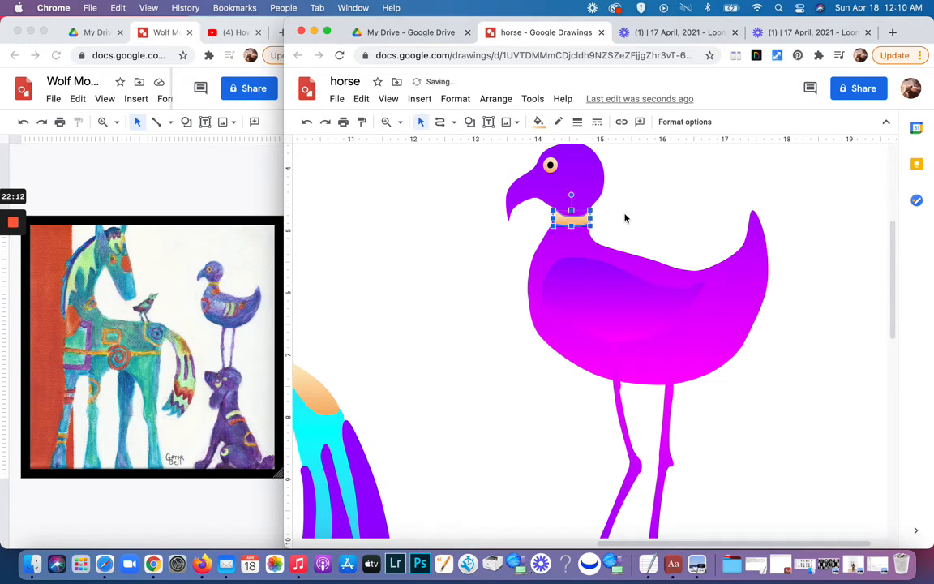
pyautogui.click(624, 216)
# - Draw a narrow closed curved stripe across the rear part of the large bird's wing
pyautogui.scroll(2, 597, 305)
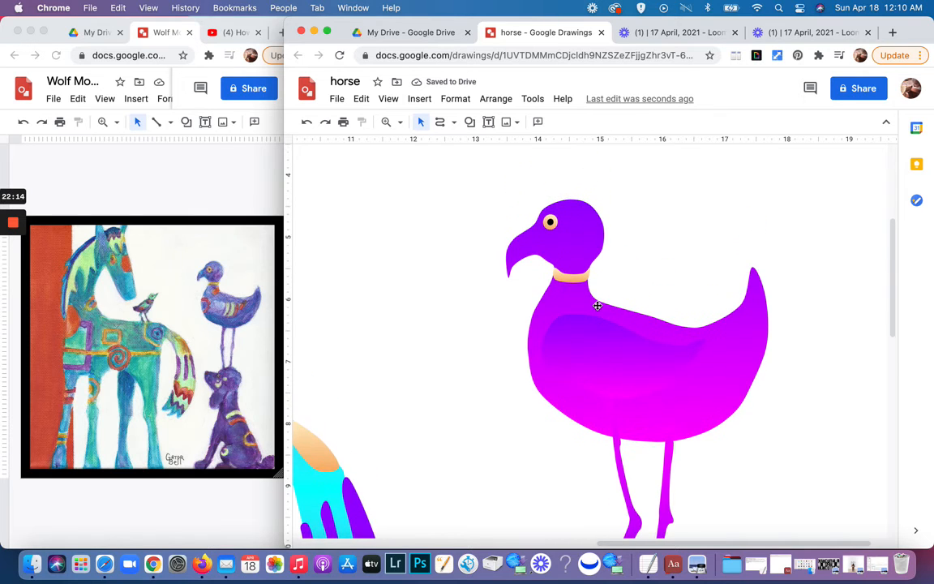
pyautogui.scroll(-1, 597, 305)
pyautogui.scroll(-1, 597, 305)
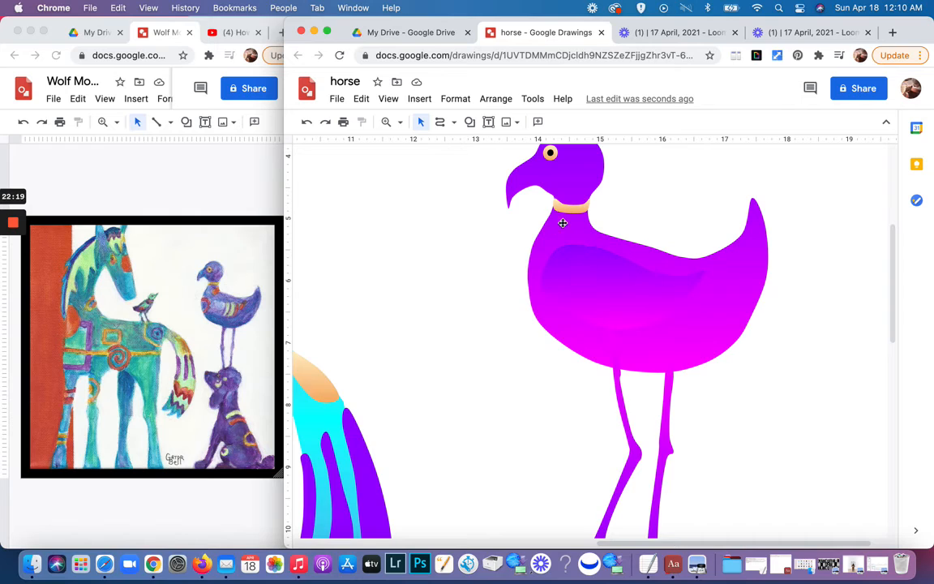
pyautogui.click(440, 122)
pyautogui.moveTo(651, 272)
pyautogui.mouseDown()
pyautogui.moveTo(657, 314)
pyautogui.moveTo(638, 327)
pyautogui.moveTo(658, 324)
pyautogui.moveTo(664, 305)
pyautogui.moveTo(653, 270)
pyautogui.mouseUp()
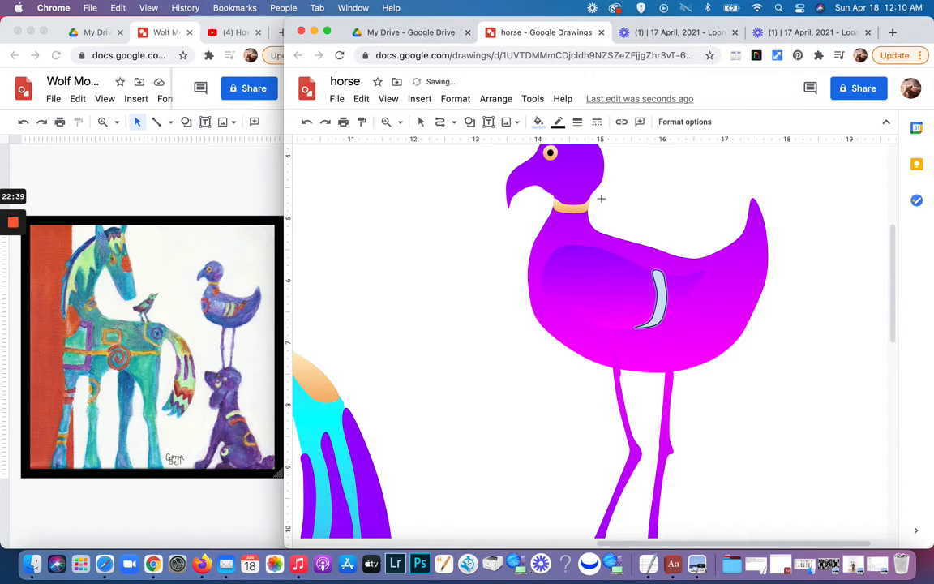
# - Make the wing stripe's outline transparent and fill it with the custom cyan-to-blue gradient
pyautogui.click(558, 122)
pyautogui.click(600, 147)
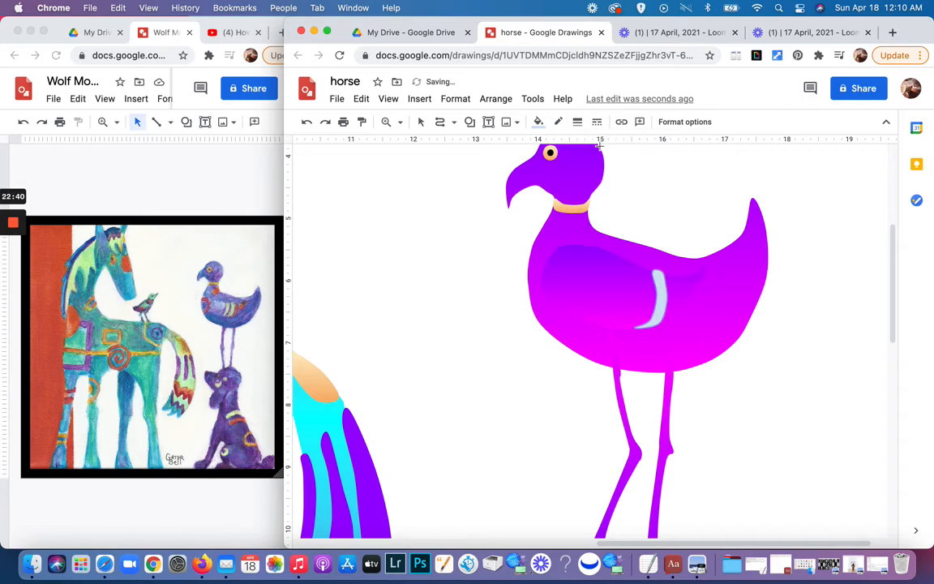
pyautogui.click(538, 122)
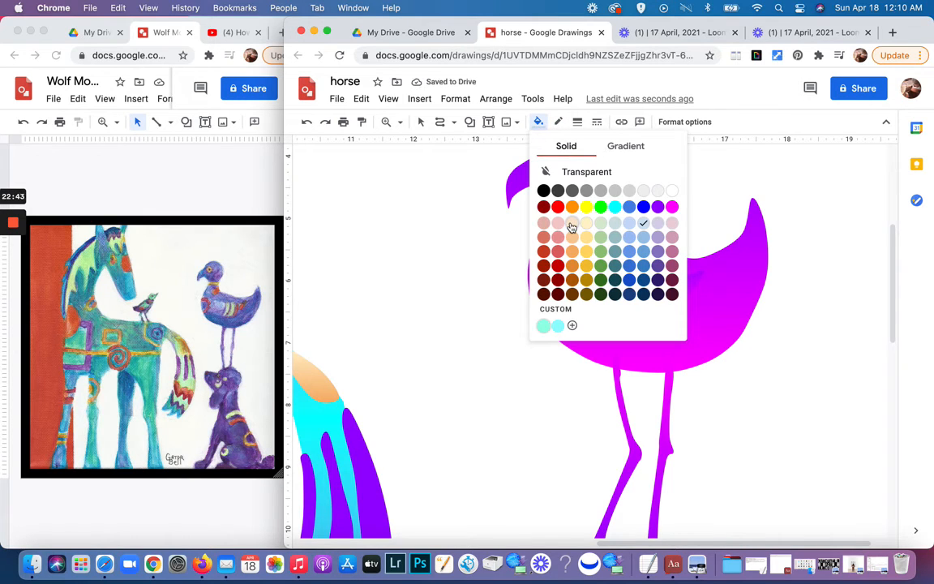
pyautogui.click(619, 155)
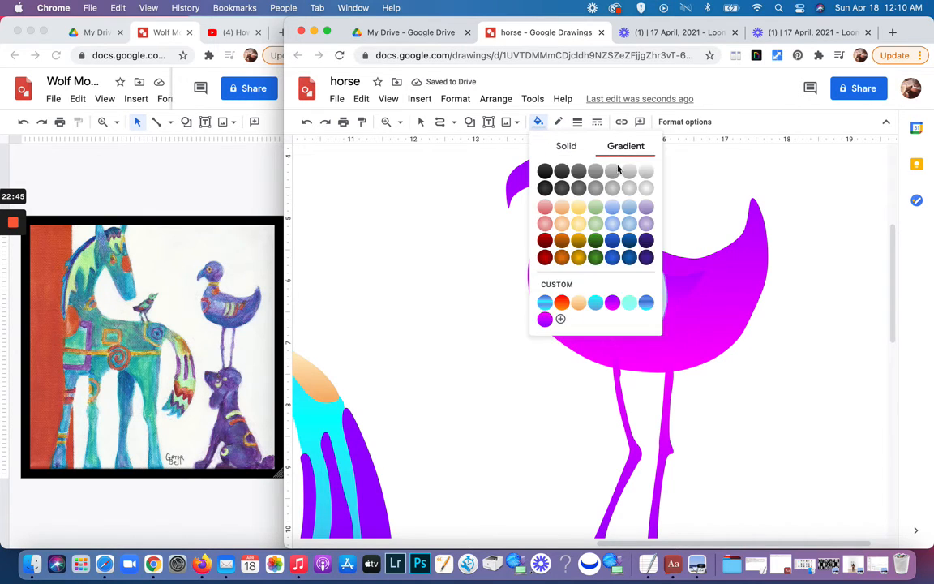
pyautogui.click(597, 305)
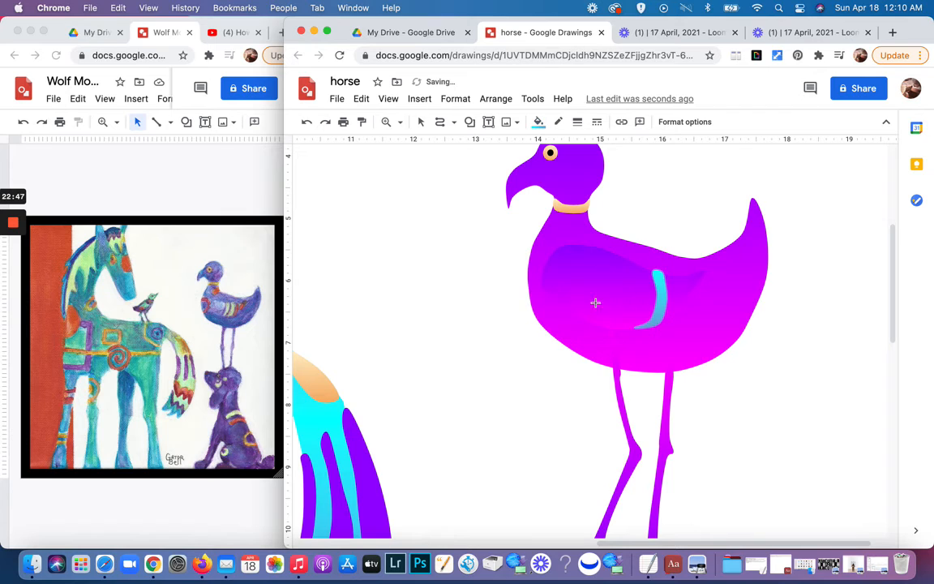
# - Adjust the outline points at the upper end and outer edge of the wing stripe to make it slimmer and smoothly curved
pyautogui.moveTo(673, 205); pyautogui.dragTo(427, 145)
pyautogui.click(422, 123)
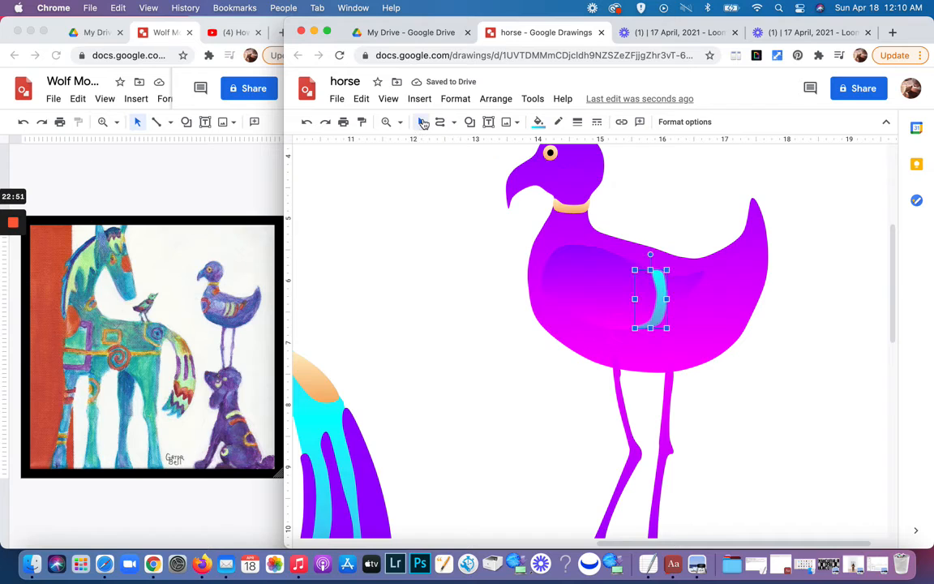
pyautogui.doubleClick(660, 294)
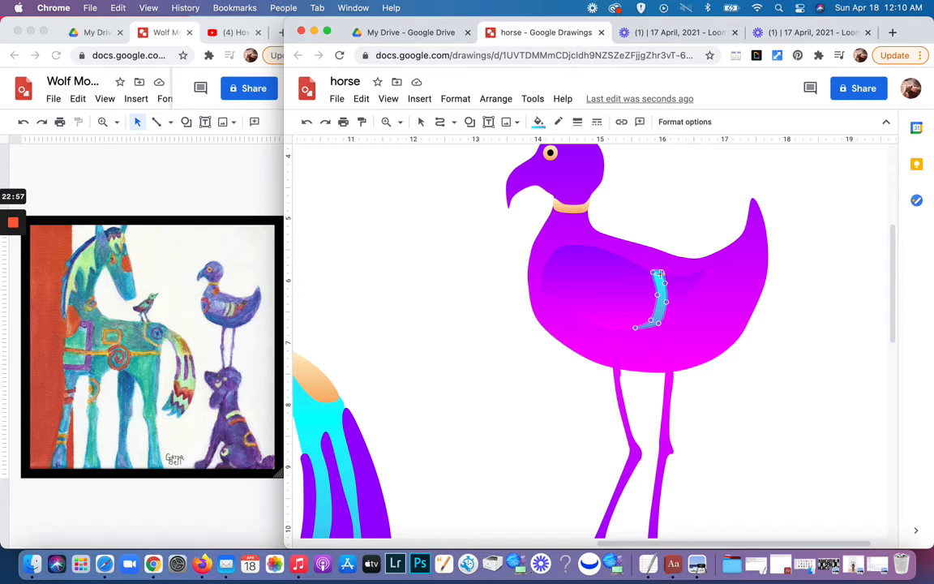
pyautogui.moveTo(661, 274); pyautogui.dragTo(661, 274)
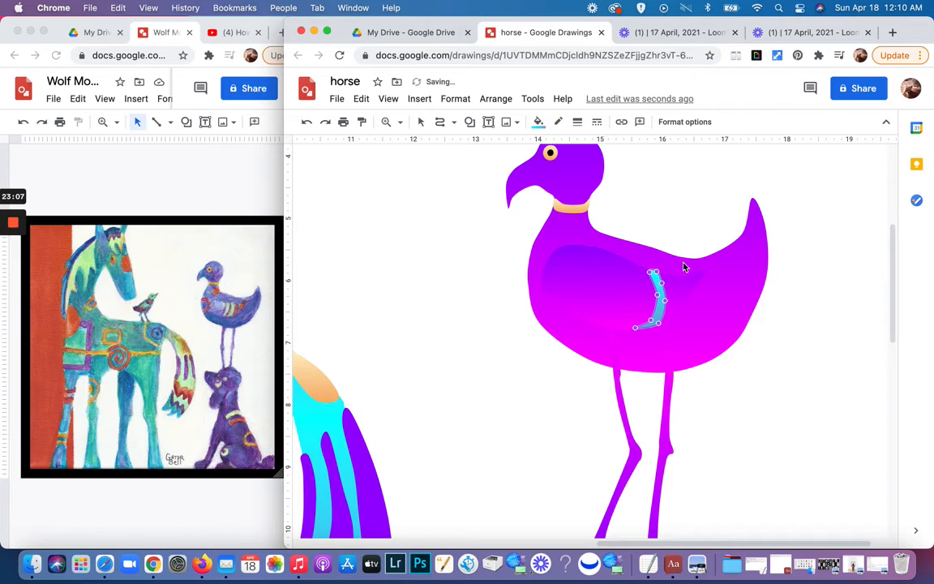
pyautogui.click(681, 219)
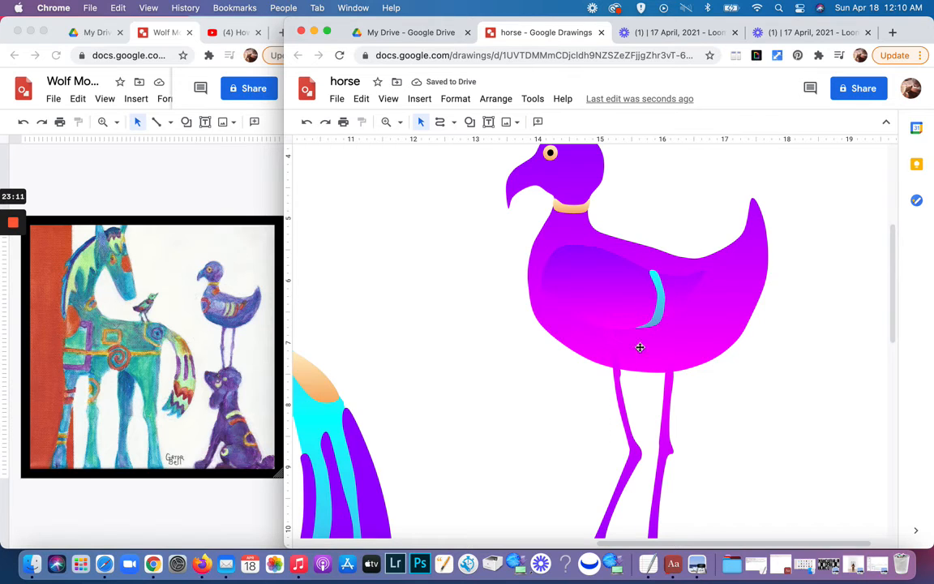
# - Duplicate the cyan wing stripe and place the copy beside it, closer to the bird's breast
pyautogui.click(656, 318)
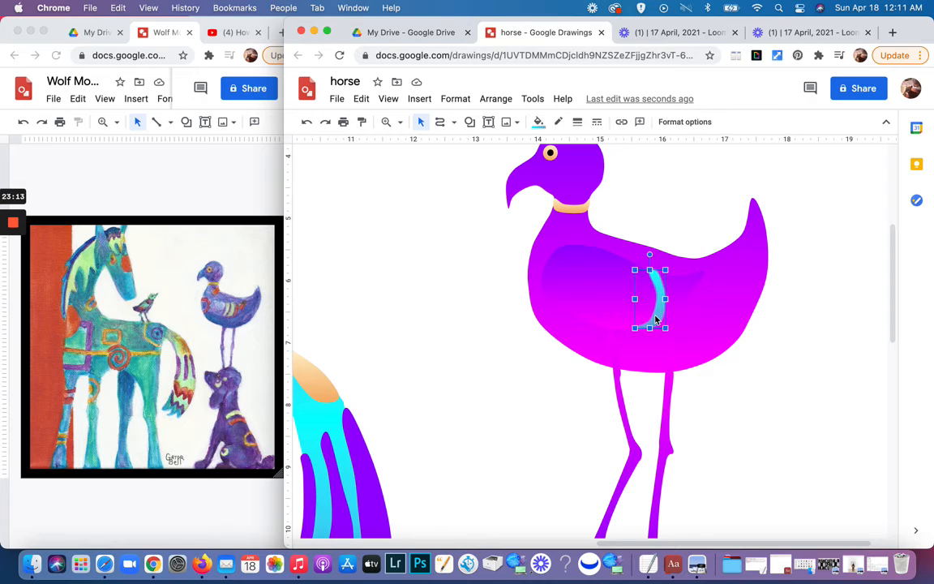
pyautogui.hotkey('ctrl', 'd')
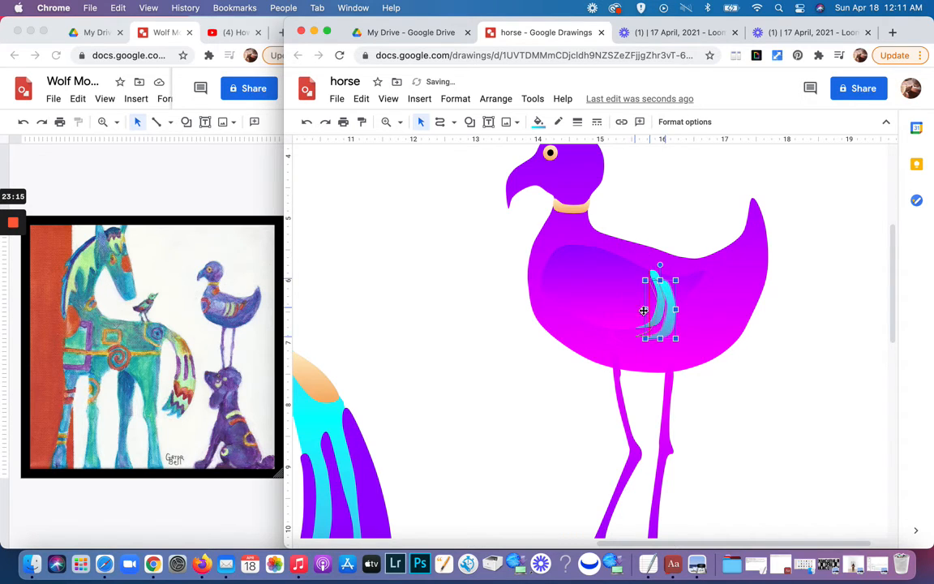
pyautogui.moveTo(655, 318); pyautogui.dragTo(643, 302)
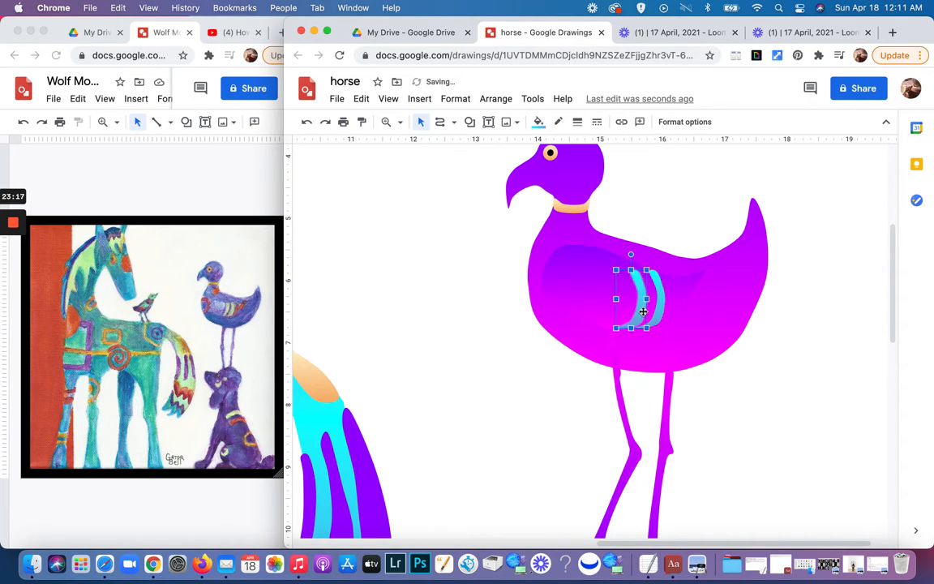
# - Extend the copied stripe's tip upward and adjust the points along its inner edge and lower bend
pyautogui.doubleClick(643, 302)
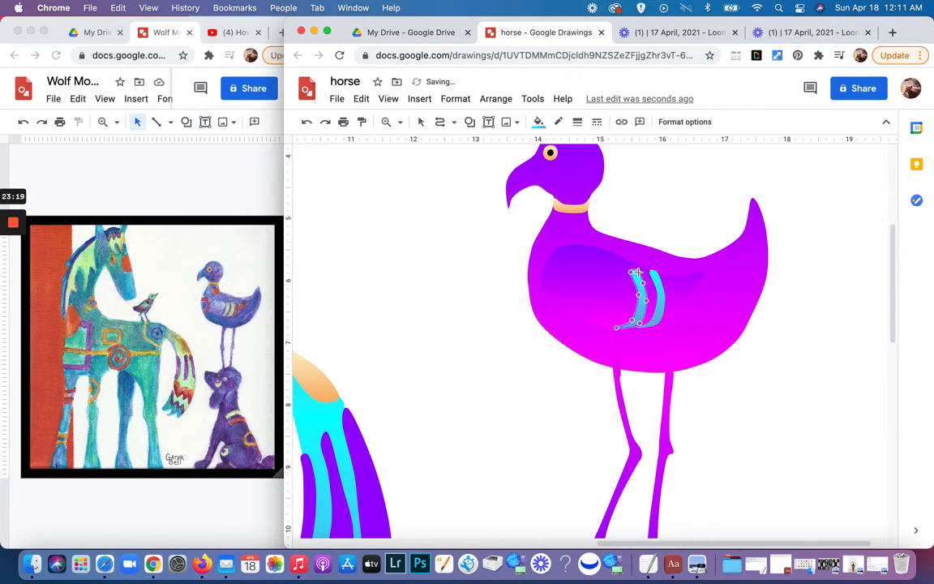
pyautogui.moveTo(633, 272)
pyautogui.mouseDown()
pyautogui.moveTo(642, 267)
pyautogui.moveTo(634, 264)
pyautogui.mouseUp()
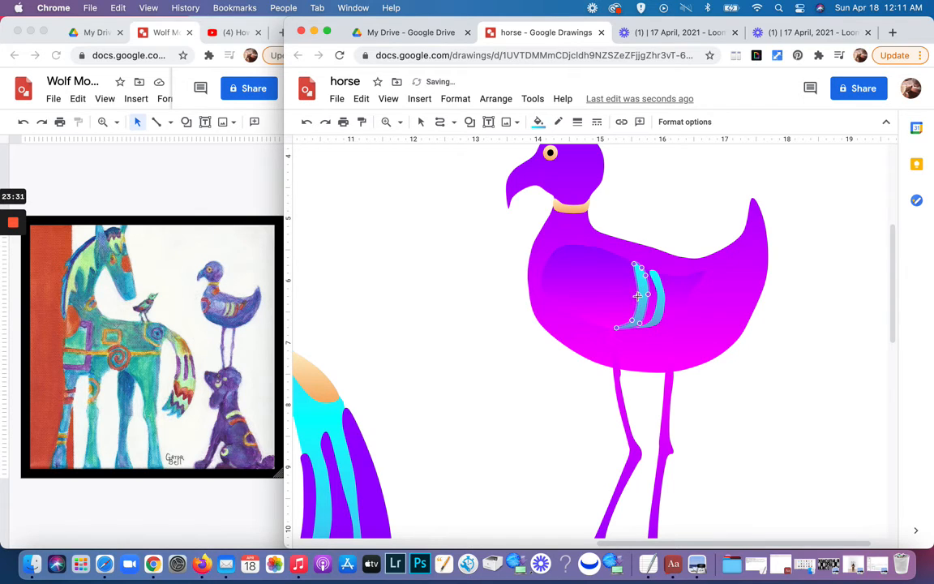
pyautogui.moveTo(639, 296); pyautogui.dragTo(638, 283)
pyautogui.moveTo(633, 320); pyautogui.dragTo(632, 314)
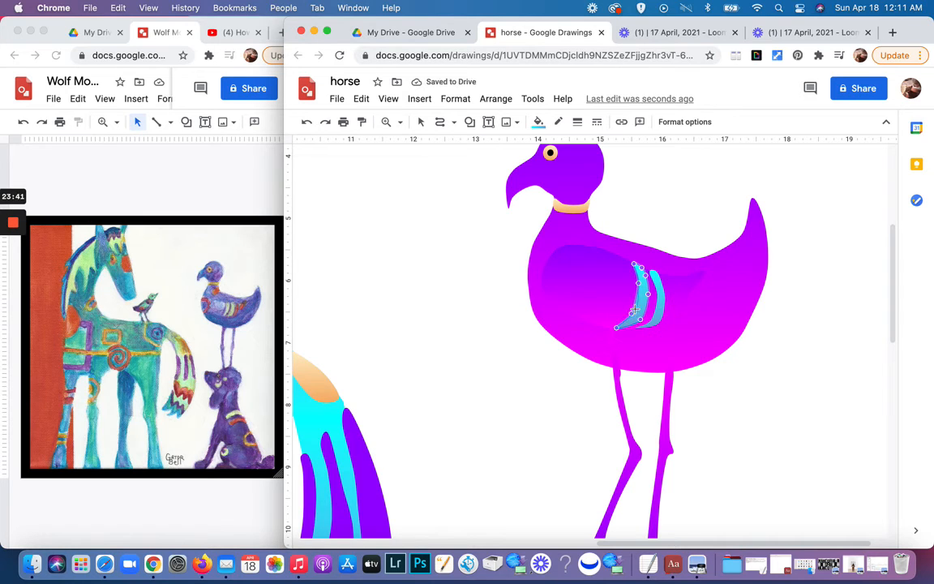
pyautogui.press('Escape')
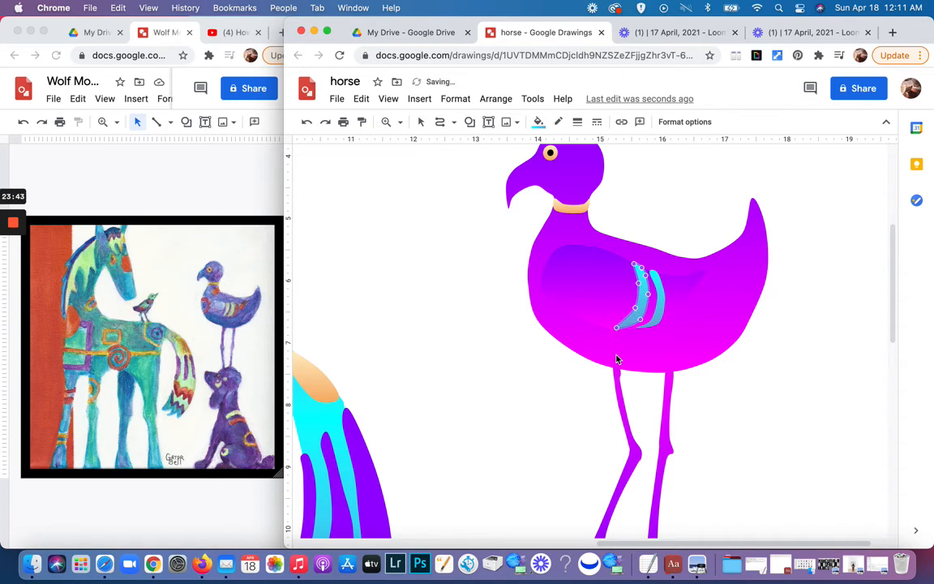
# - Fill the copied wing stripe with the custom gradient that has a darker blue middle and lighter blue ends
pyautogui.click(538, 122)
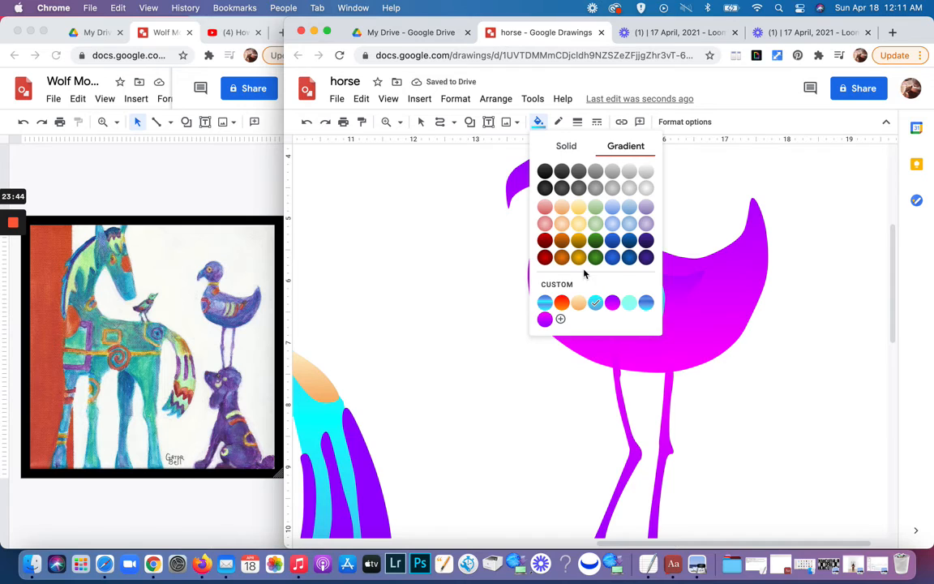
pyautogui.click(646, 305)
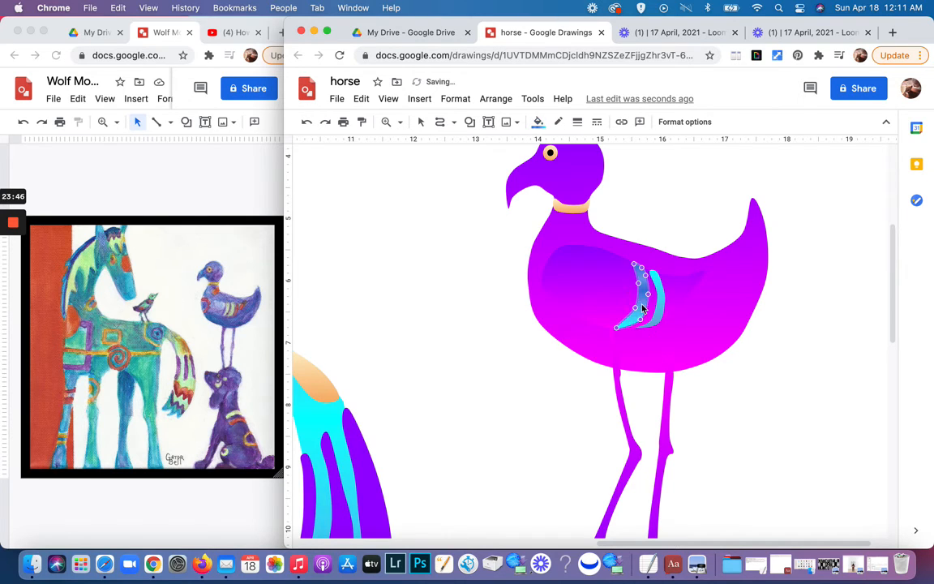
pyautogui.click(684, 214)
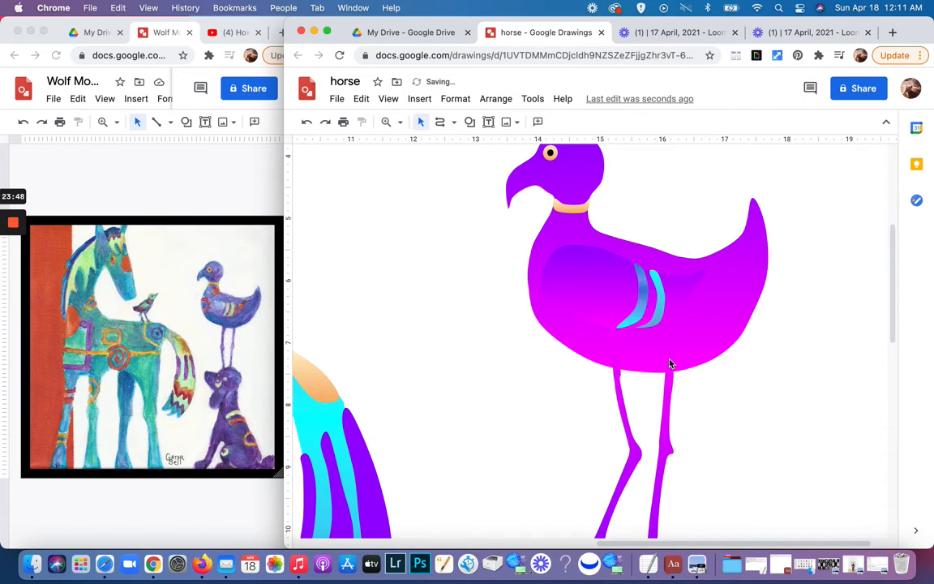
# - Widen and round the lower end of the blue wing stripe and smooth its outer edge
pyautogui.click(635, 327)
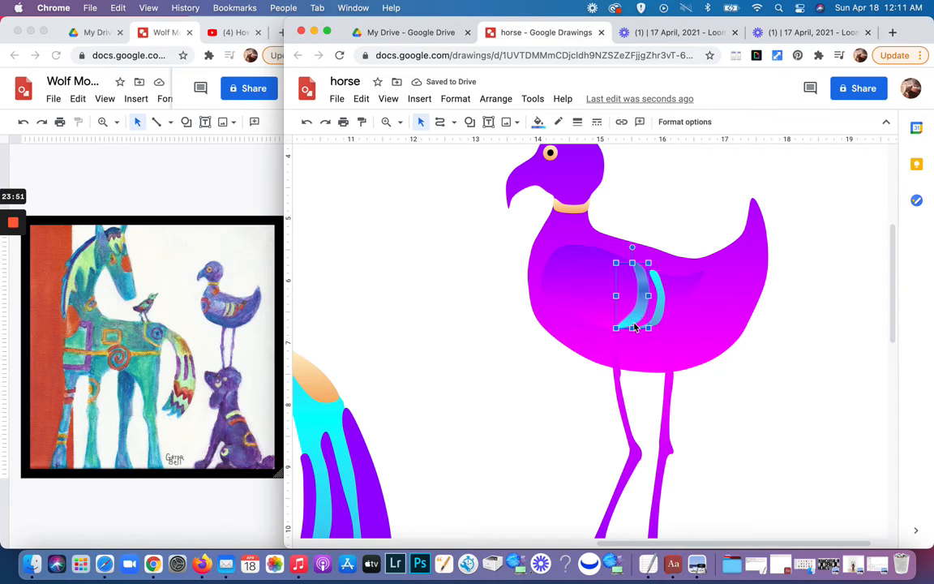
pyautogui.doubleClick(636, 324)
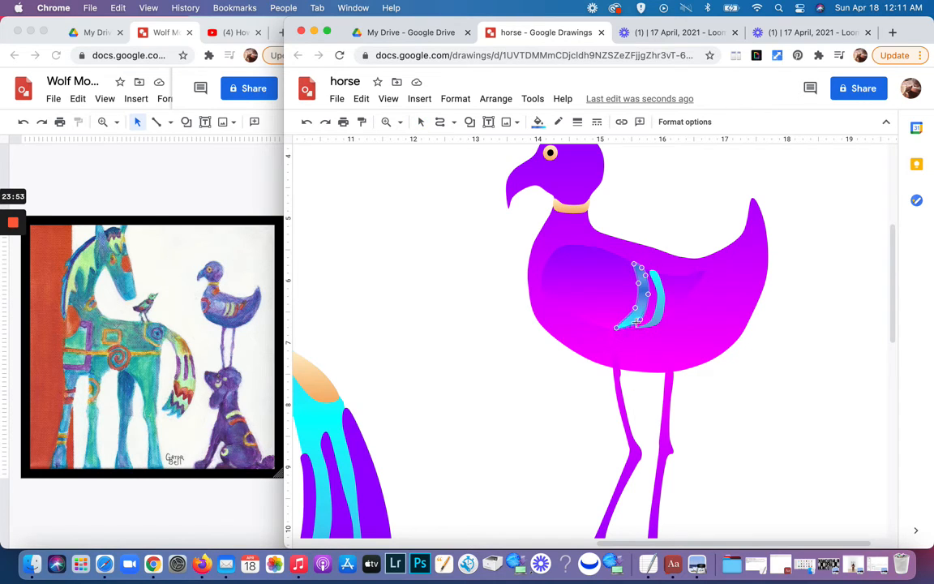
pyautogui.moveTo(626, 328); pyautogui.dragTo(629, 328)
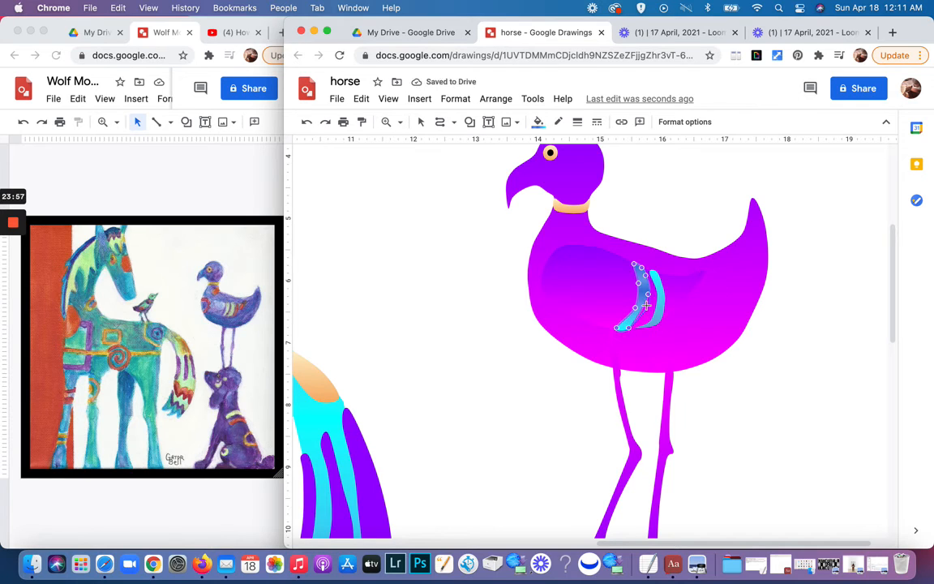
pyautogui.moveTo(646, 308); pyautogui.dragTo(646, 309)
pyautogui.moveTo(646, 279); pyautogui.dragTo(648, 284)
pyautogui.click(670, 224)
pyautogui.click(670, 224)
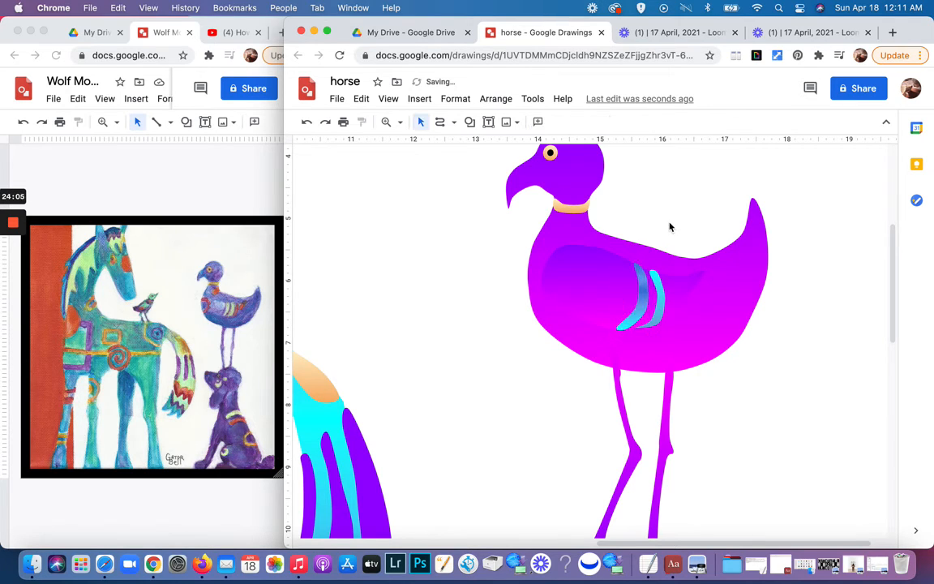
# - Draw a narrow closed curved stripe on the large bird's breast, in front of the wing
pyautogui.scroll(-4, 718, 346)
pyautogui.scroll(4, 718, 346)
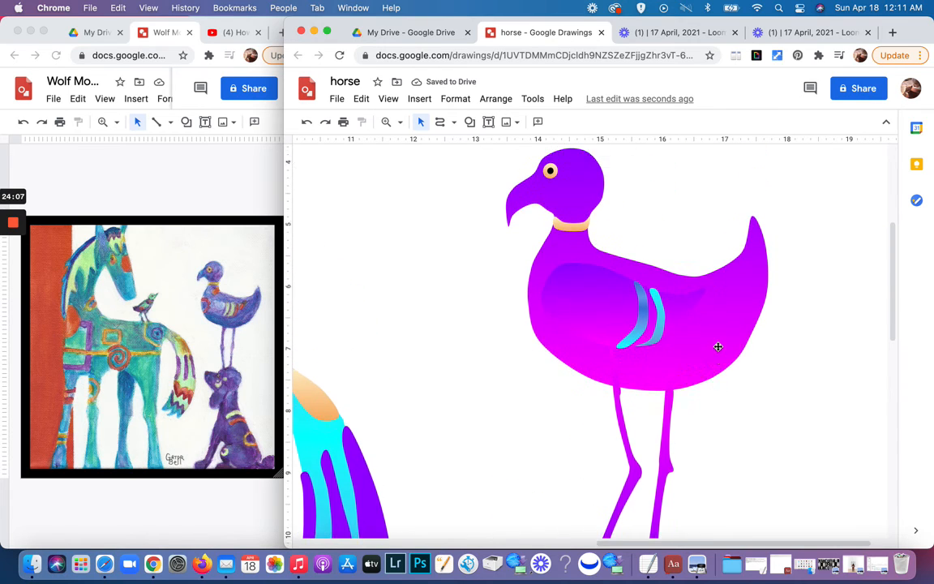
pyautogui.scroll(2, 718, 346)
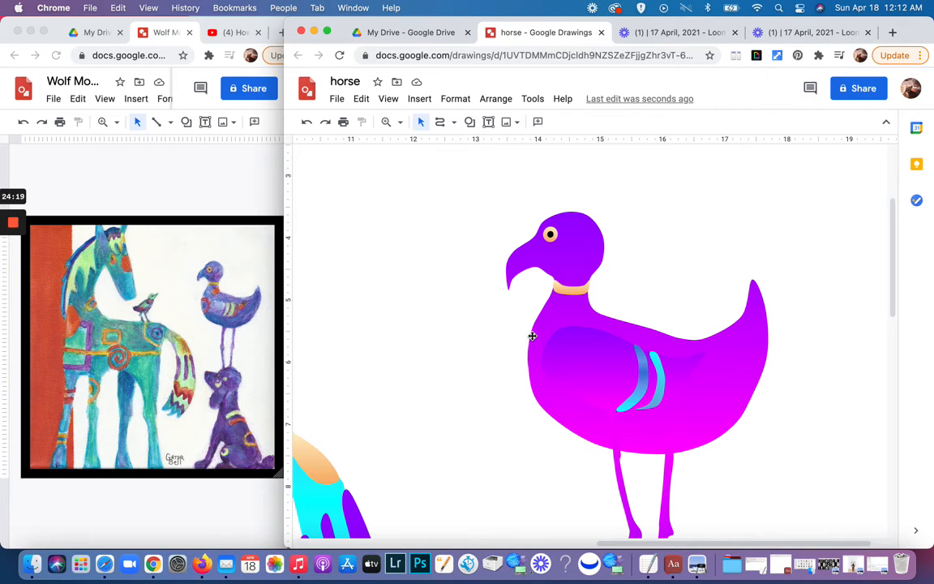
pyautogui.click(440, 122)
pyautogui.moveTo(539, 339); pyautogui.dragTo(535, 372)
pyautogui.moveTo(531, 380); pyautogui.dragTo(532, 388)
pyautogui.click(528, 330)
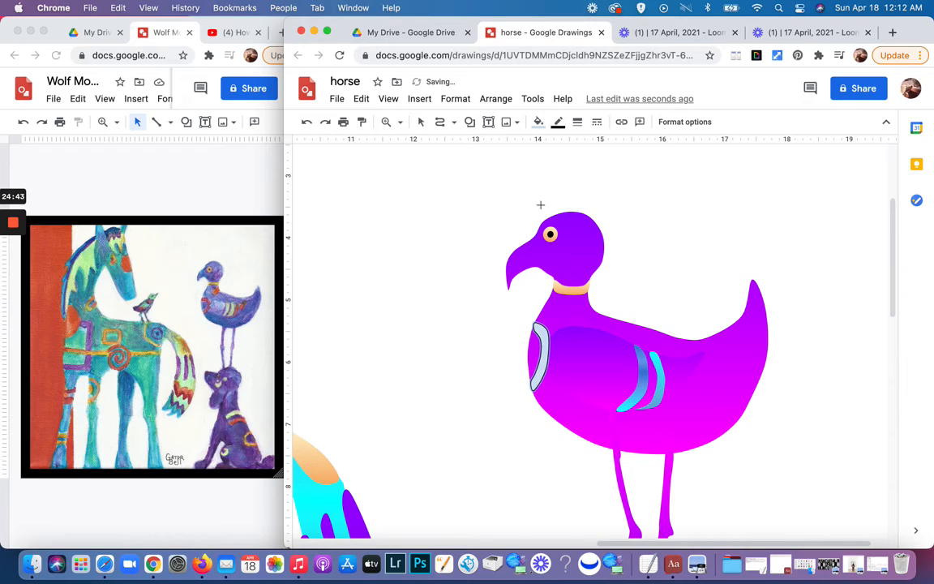
# - Fill the breast stripe with the custom red-to-orange gradient and make its outline transparent
pyautogui.click(539, 123)
pyautogui.click(621, 148)
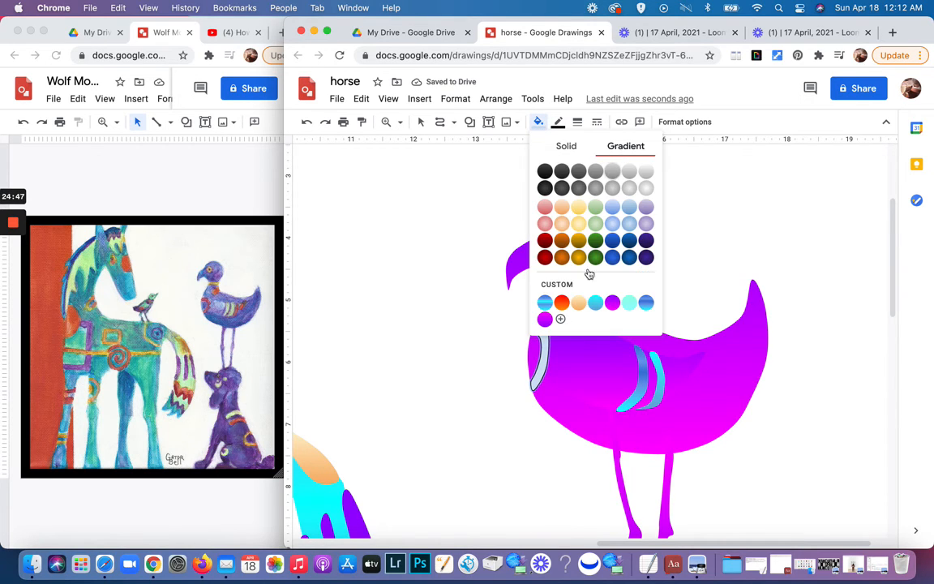
pyautogui.click(561, 302)
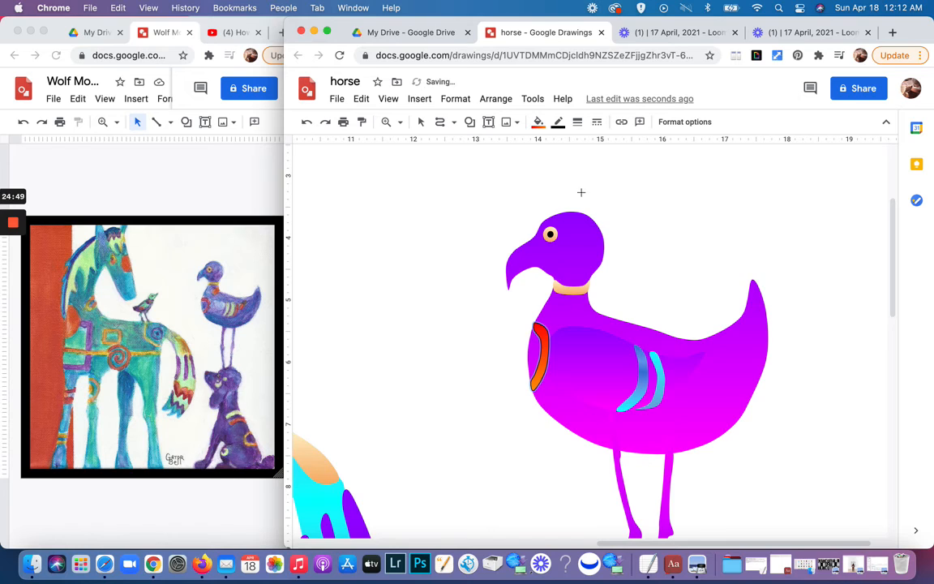
pyautogui.click(560, 125)
pyautogui.click(610, 148)
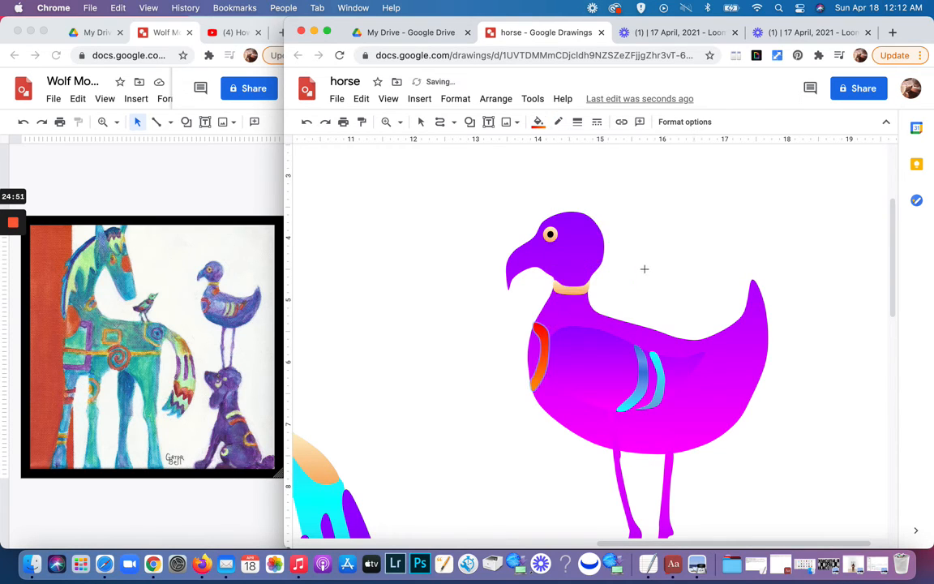
pyautogui.moveTo(646, 269)
pyautogui.mouseDown()
pyautogui.moveTo(499, 317)
pyautogui.moveTo(465, 194)
pyautogui.moveTo(406, 135)
pyautogui.moveTo(422, 124)
pyautogui.mouseUp()
pyautogui.click(423, 123)
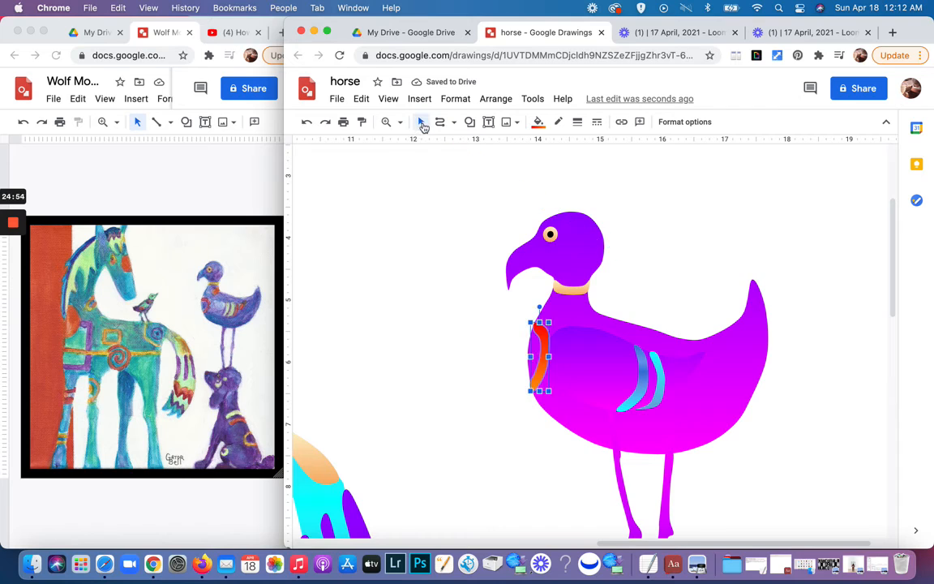
# - Adjust the breast stripe's outline points so its lower end follows the edge of the bird's body
pyautogui.doubleClick(542, 361)
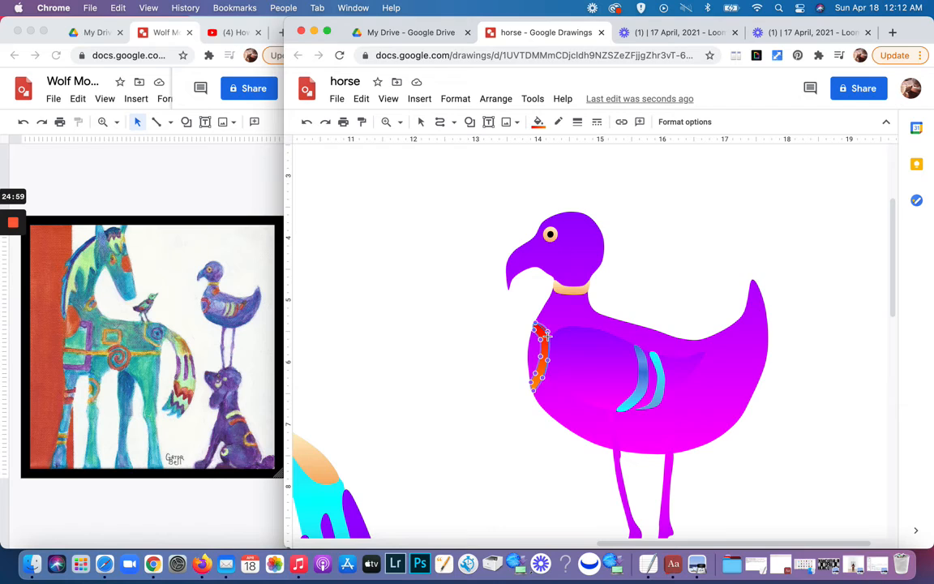
pyautogui.moveTo(547, 334); pyautogui.dragTo(548, 336)
pyautogui.moveTo(541, 362); pyautogui.dragTo(532, 385)
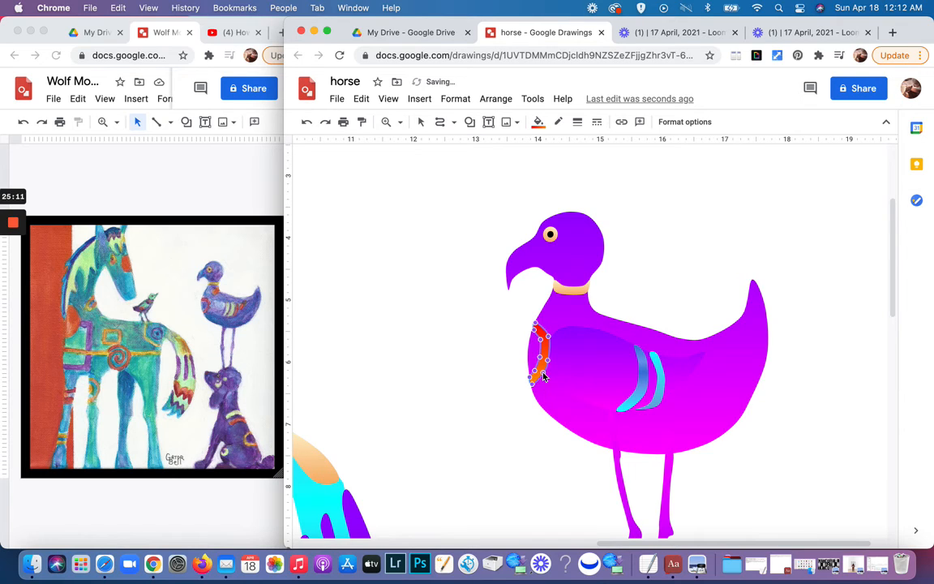
pyautogui.press('Escape')
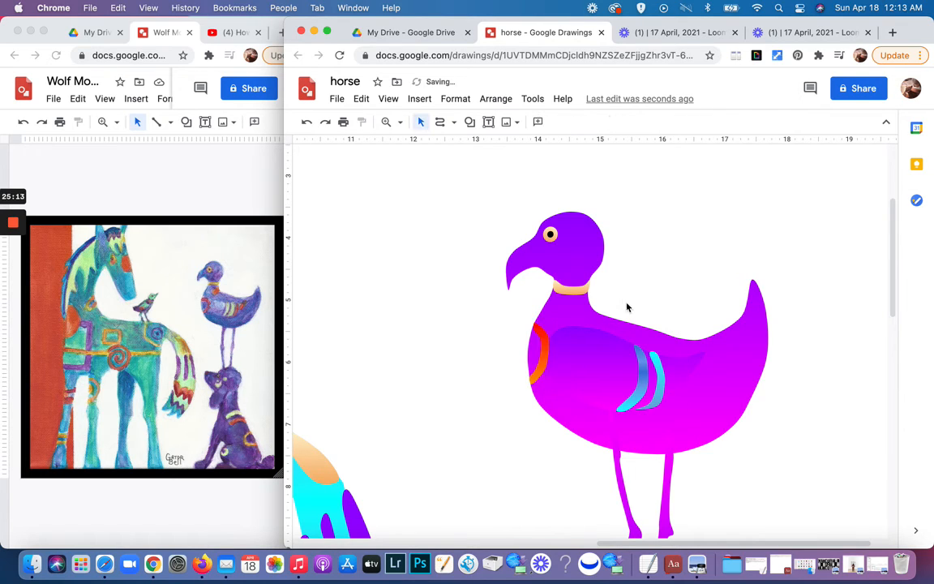
# - Bring the large bird's wing and its two blue stripes to the front, over the breast stripe
pyautogui.click(594, 359)
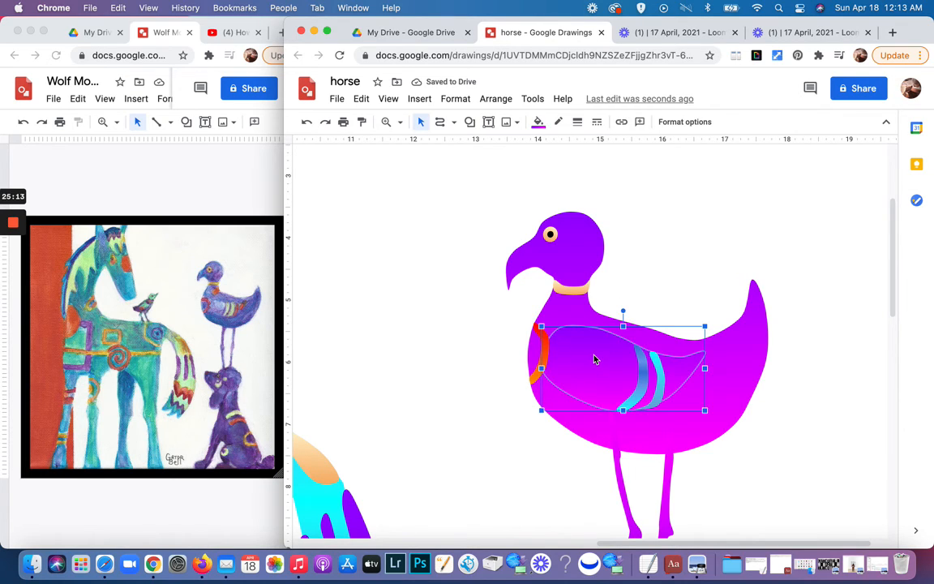
pyautogui.keyDown('shift'); pyautogui.click(648, 373); pyautogui.keyUp('shift')
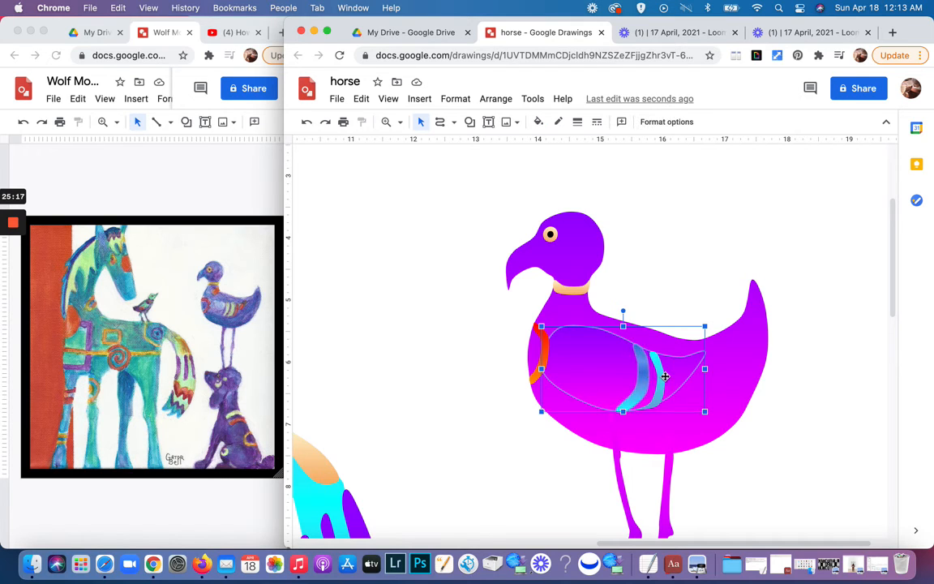
pyautogui.click(507, 102)
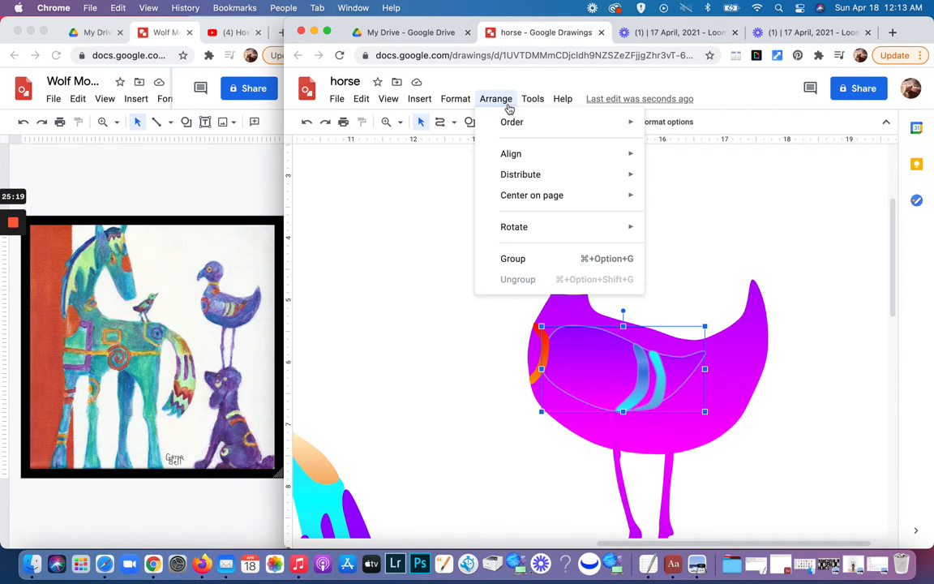
pyautogui.moveTo(519, 123)
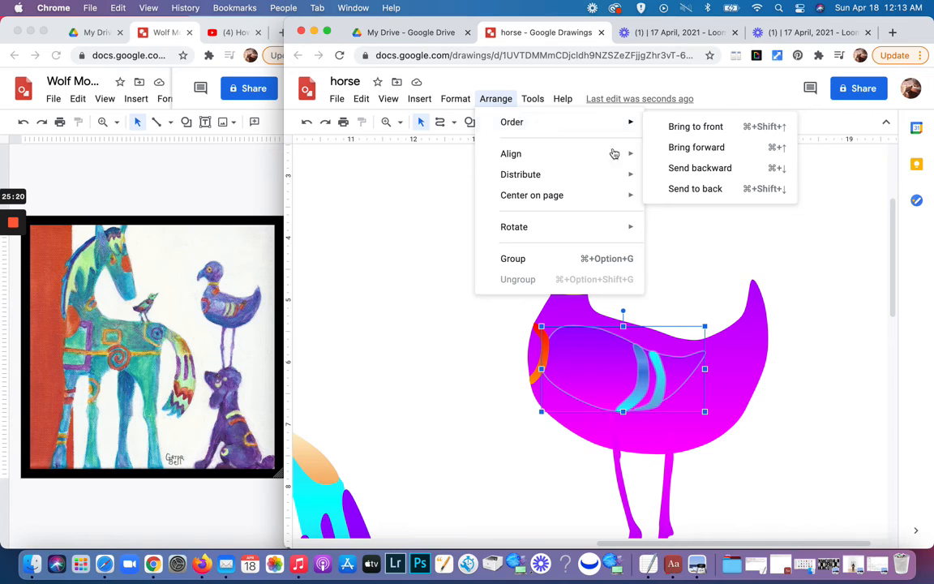
pyautogui.click(696, 128)
pyautogui.click(684, 265)
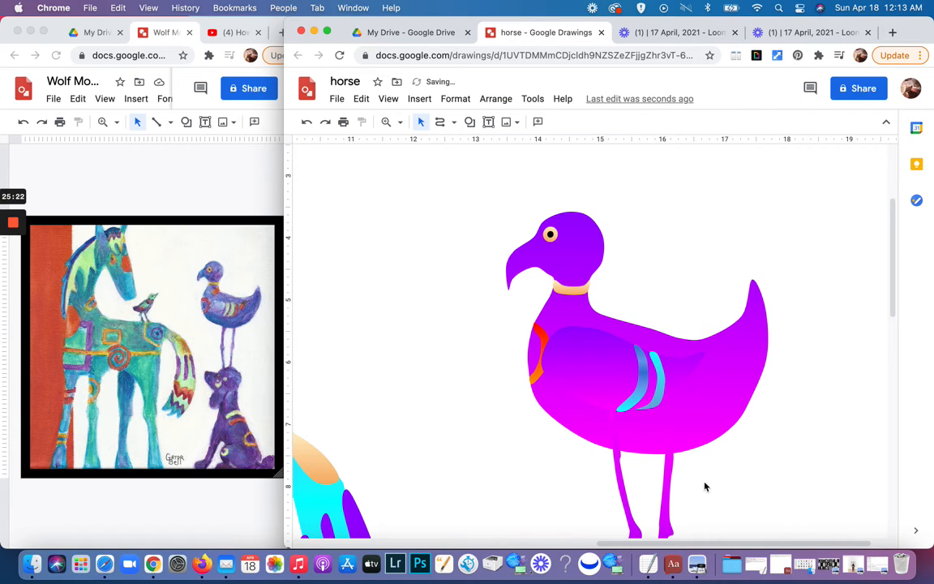
# - Duplicate the orange neck band and place the copy just below the original
pyautogui.scroll(-2, 705, 486)
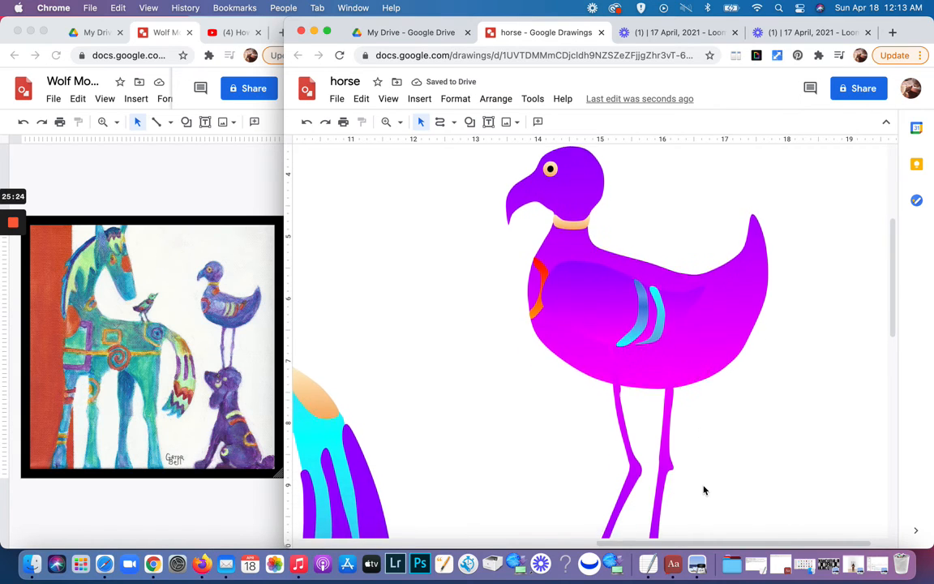
pyautogui.scroll(-1, 704, 490)
pyautogui.scroll(3, 703, 490)
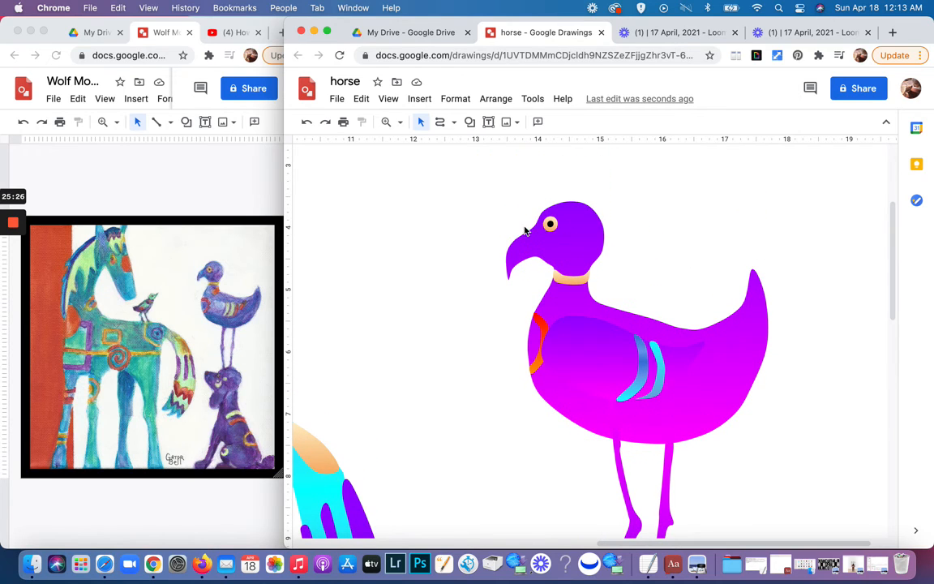
pyautogui.click(571, 282)
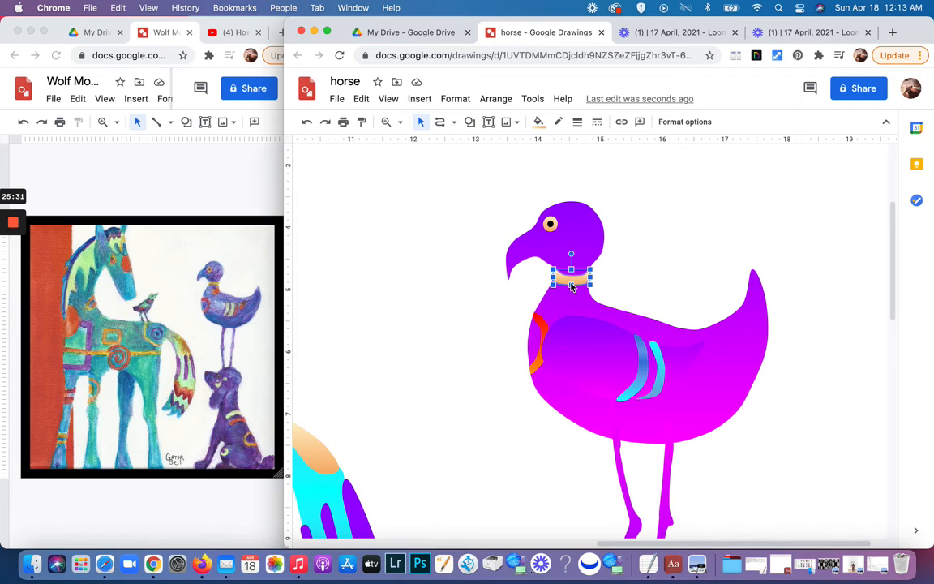
pyautogui.moveTo(571, 286); pyautogui.dragTo(566, 295)
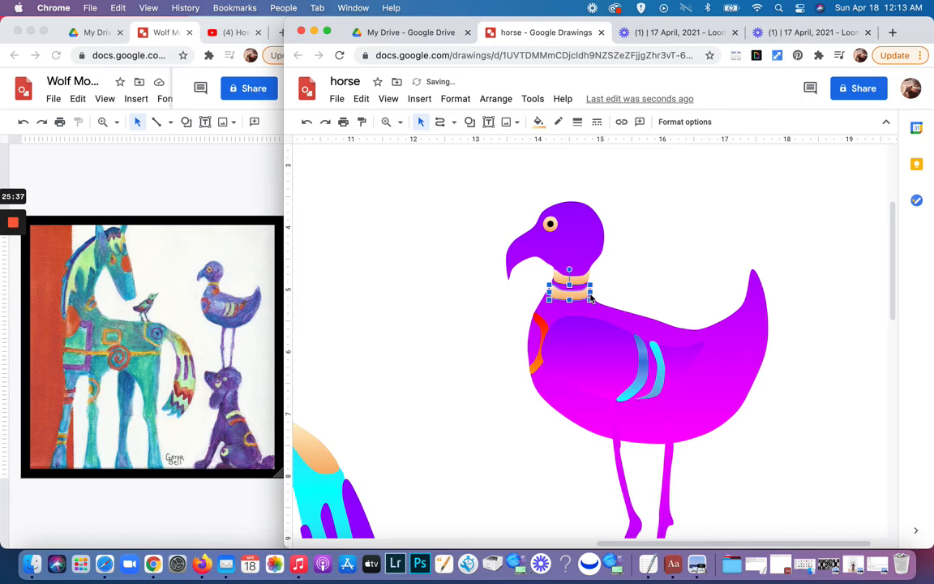
# - Adjust the lower neck band's outline points so its ends widen to match the base of the bird's neck
pyautogui.click(628, 276)
pyautogui.click(584, 296)
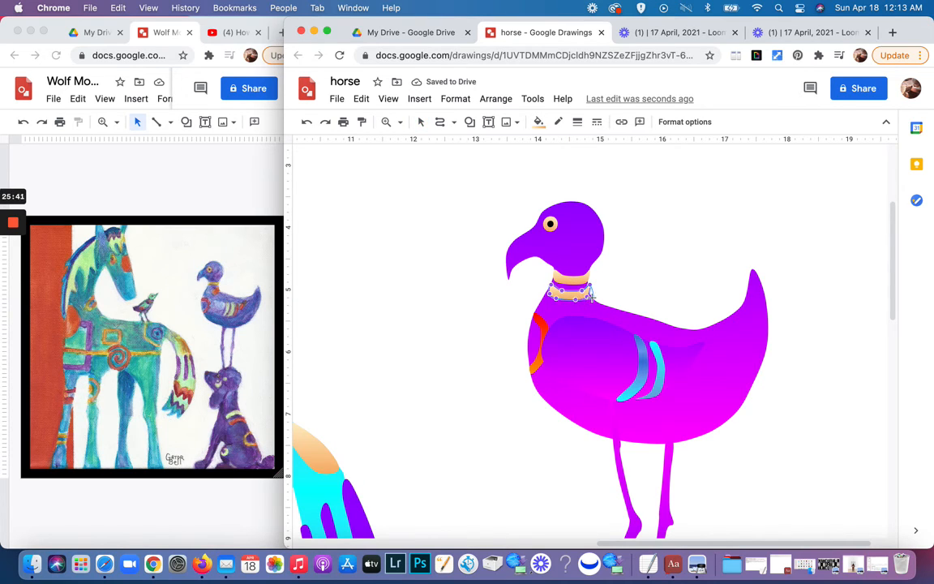
pyautogui.moveTo(591, 298); pyautogui.dragTo(590, 288)
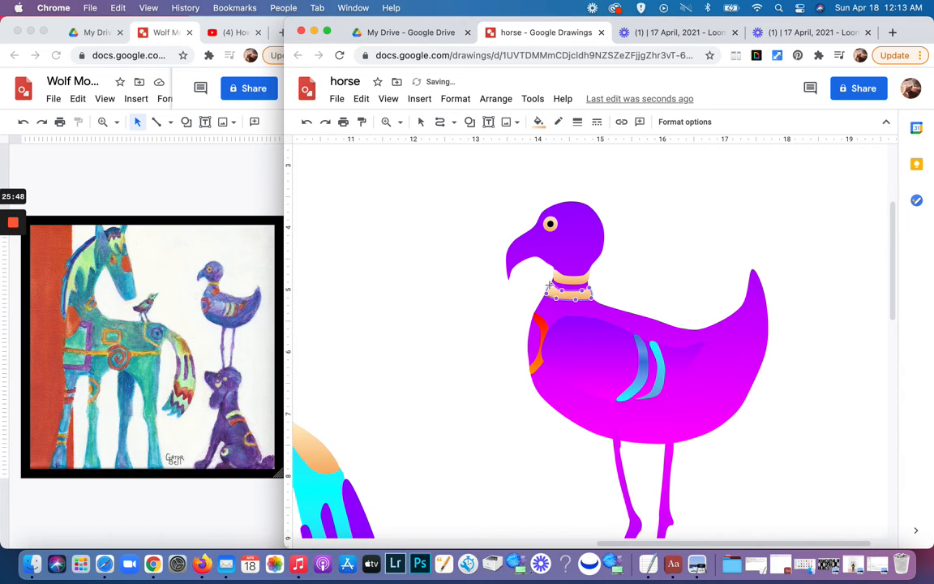
pyautogui.moveTo(548, 285); pyautogui.dragTo(549, 289)
pyautogui.click(633, 253)
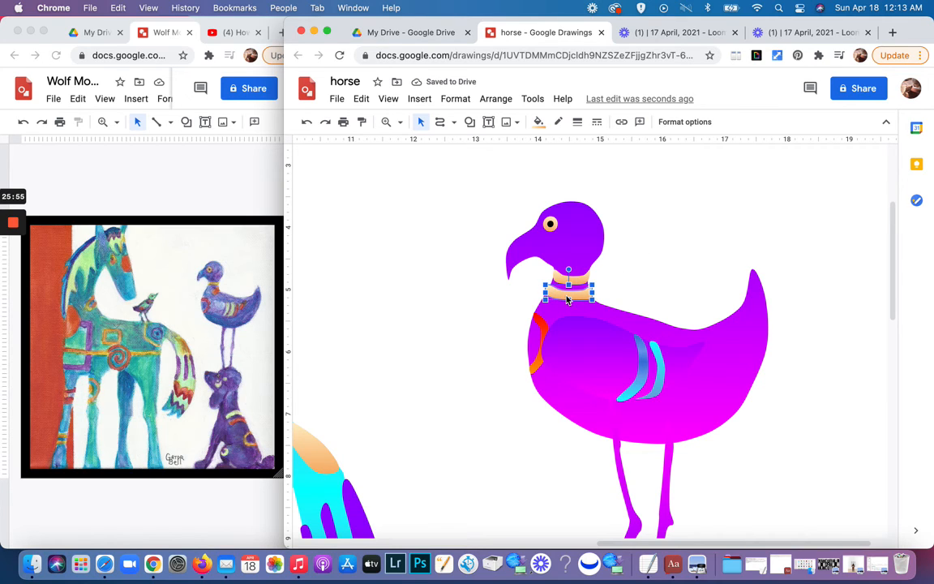
# - Fill the lower neck band with the custom red-to-orange gradient
pyautogui.click(540, 124)
pyautogui.click(566, 310)
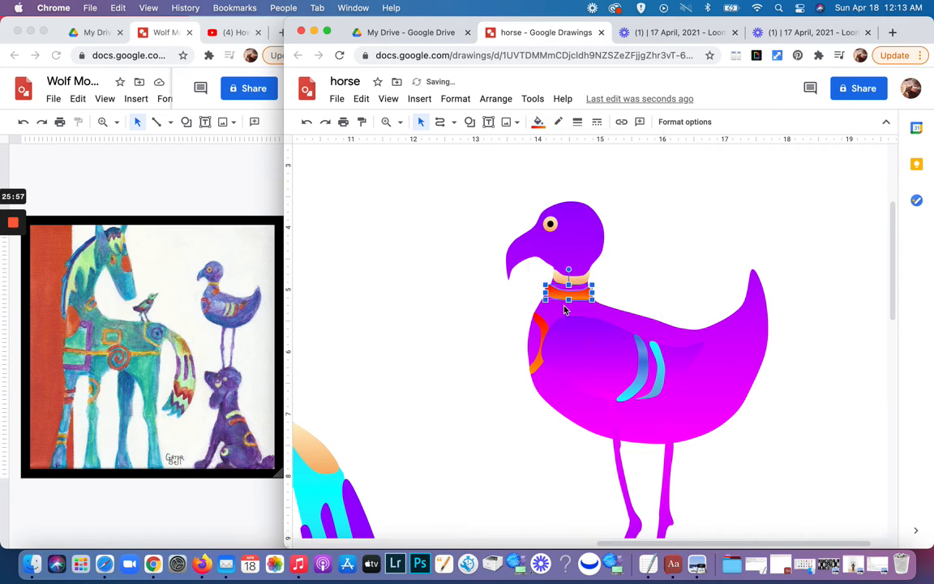
pyautogui.click(649, 285)
pyautogui.scroll(-3, 665, 374)
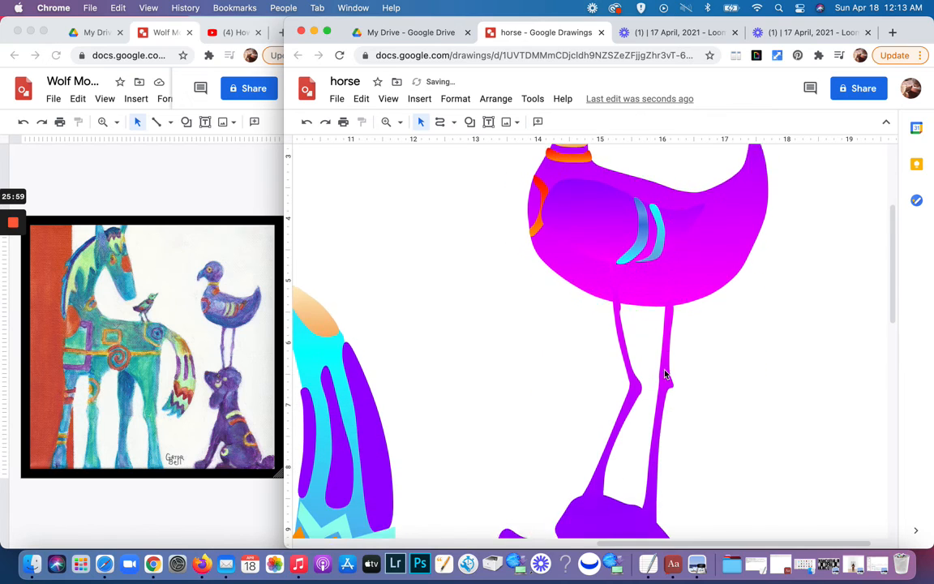
pyautogui.scroll(5, 665, 374)
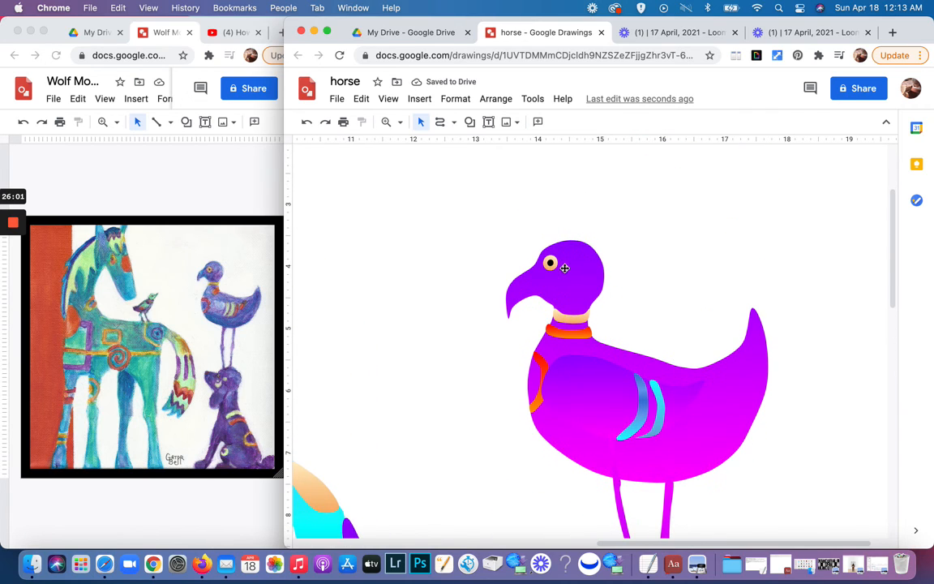
# - Draw a small closed arrowhead-shaped curve at the tail-side tip of the large bird's wing
pyautogui.click(441, 123)
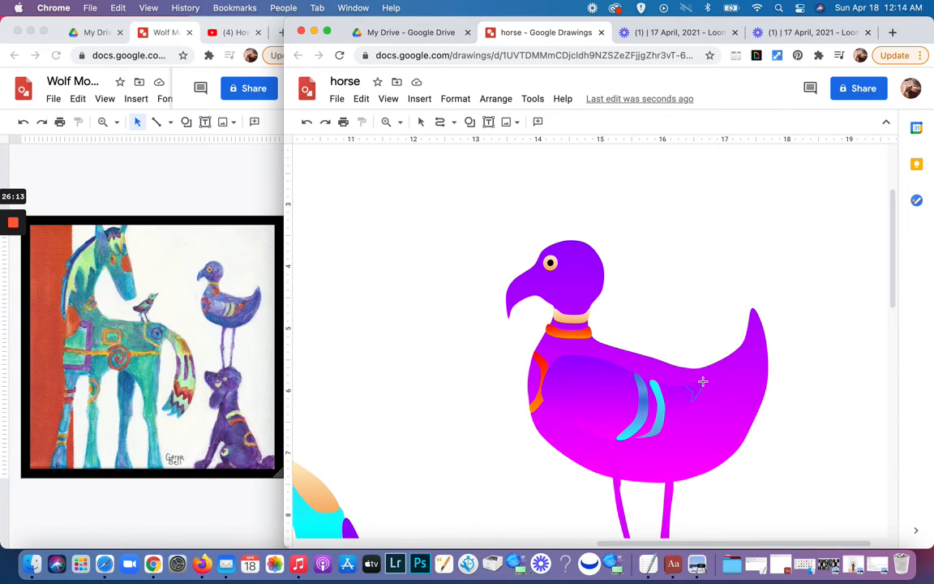
pyautogui.click(702, 377)
pyautogui.click(684, 384)
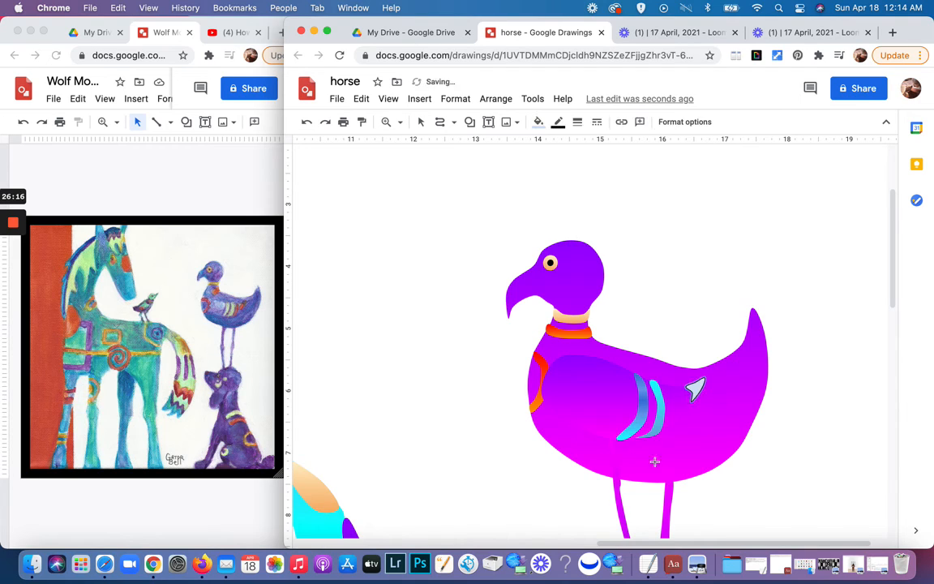
# - Make the arrowhead shape's outline transparent and fill it with the custom red-to-orange gradient
pyautogui.click(558, 123)
pyautogui.click(599, 145)
pyautogui.click(538, 123)
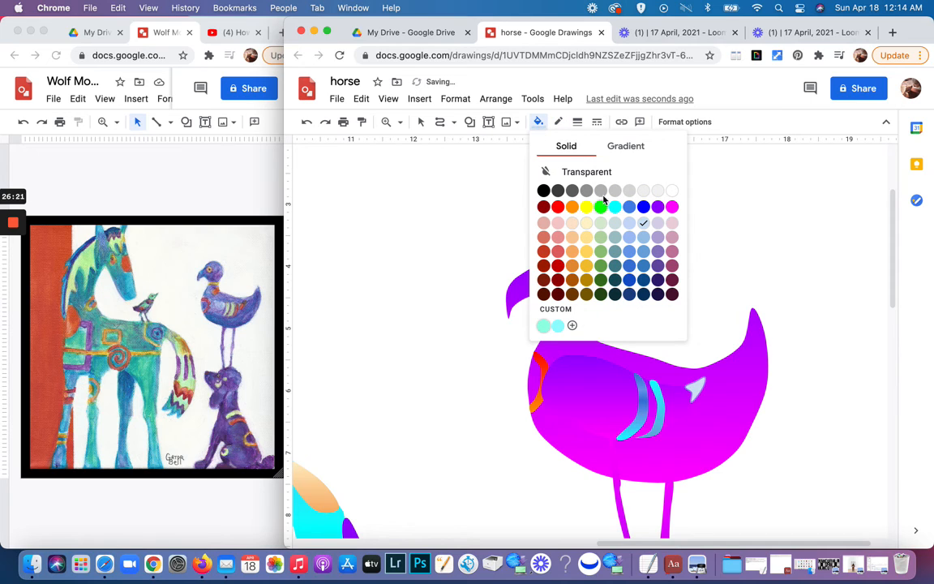
pyautogui.click(626, 148)
pyautogui.click(546, 301)
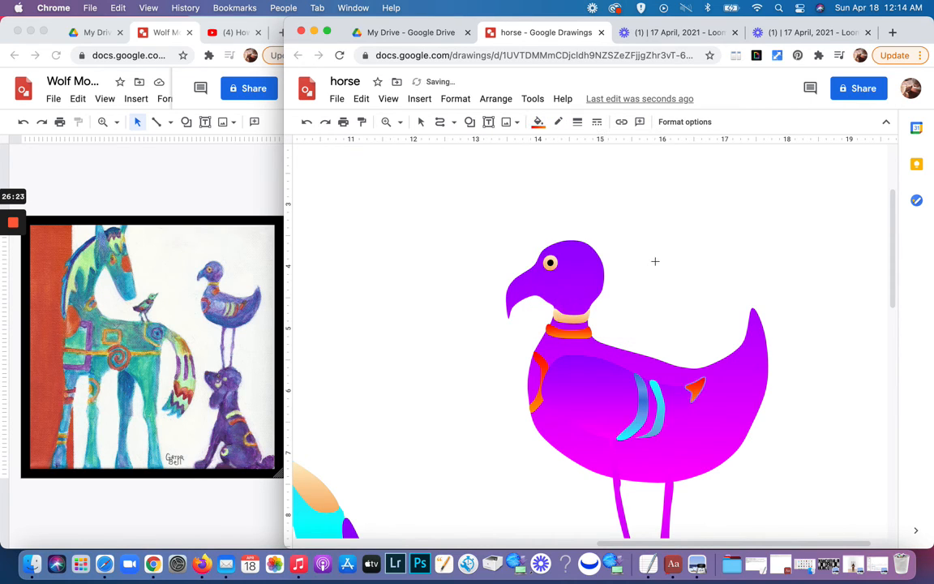
pyautogui.scroll(-5, 658, 262)
pyautogui.scroll(4, 657, 262)
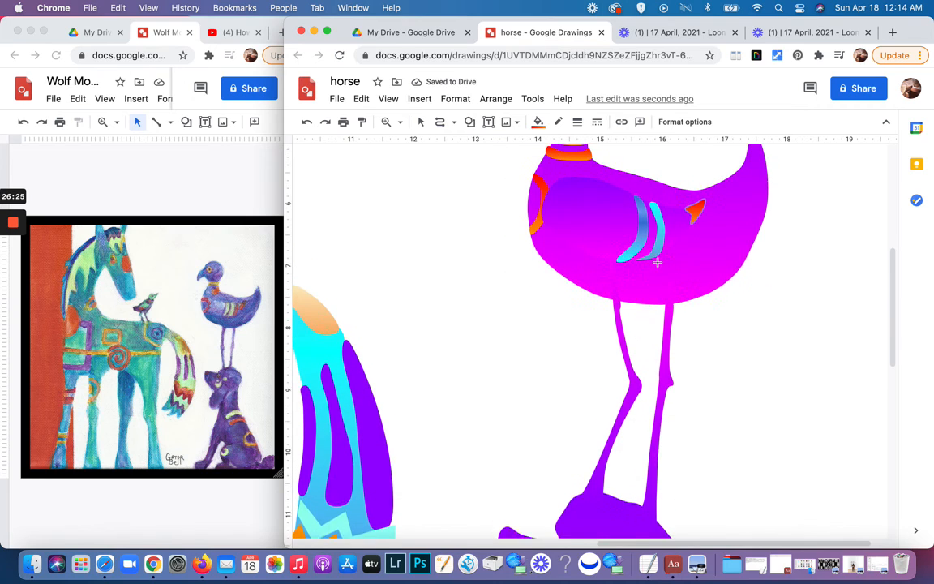
pyautogui.moveTo(659, 187); pyautogui.dragTo(414, 177)
pyautogui.click(422, 124)
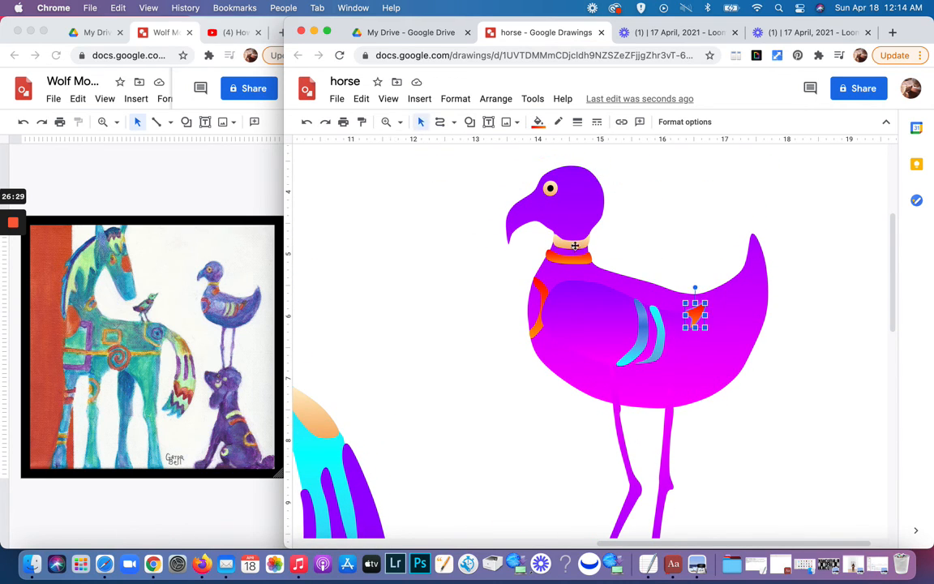
# - Duplicate the light-blue wing stripe nearest the tail, place the copy between it and the arrowhead shape, and shorten the copy
pyautogui.click(730, 343)
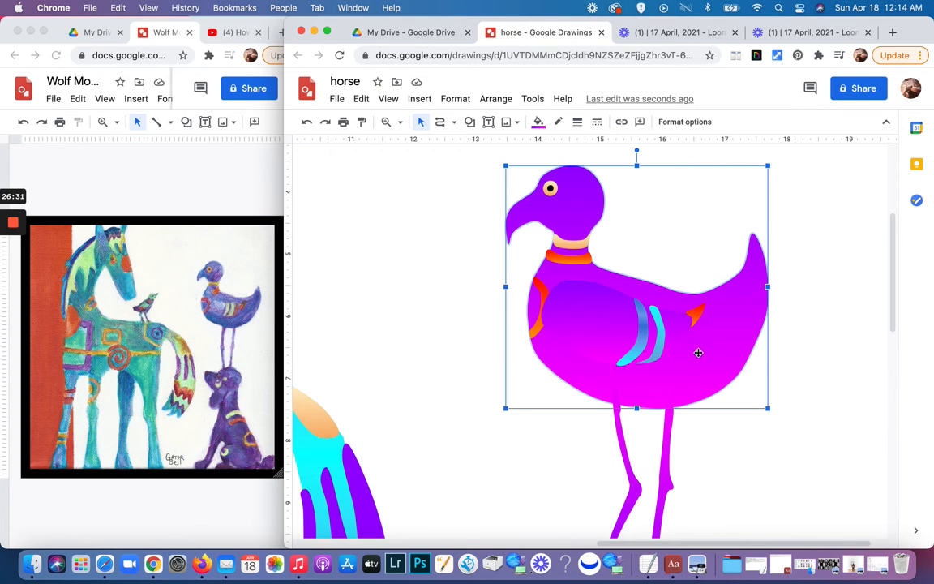
pyautogui.click(662, 348)
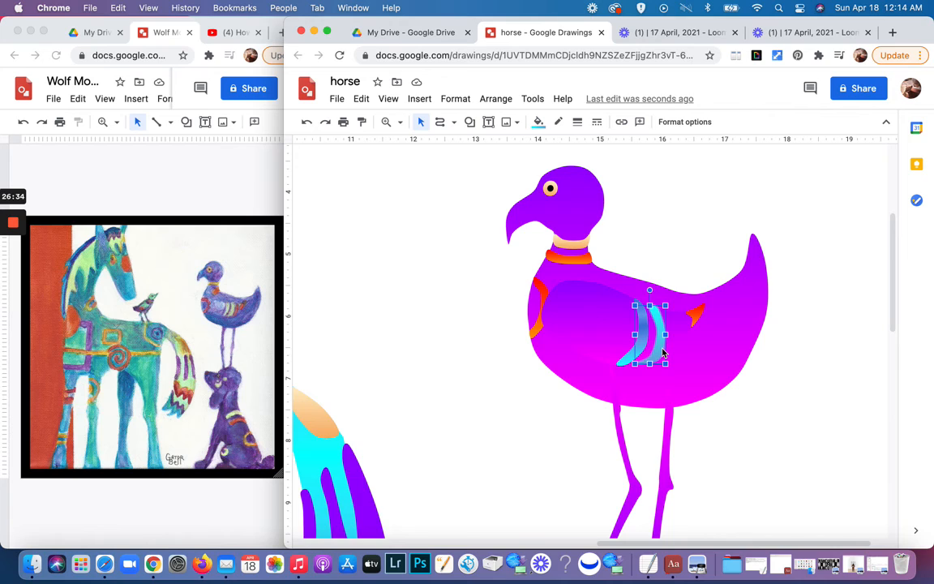
pyautogui.hotkey('ctrl', 'd')
pyautogui.moveTo(673, 355); pyautogui.dragTo(680, 345)
pyautogui.doubleClick(678, 342)
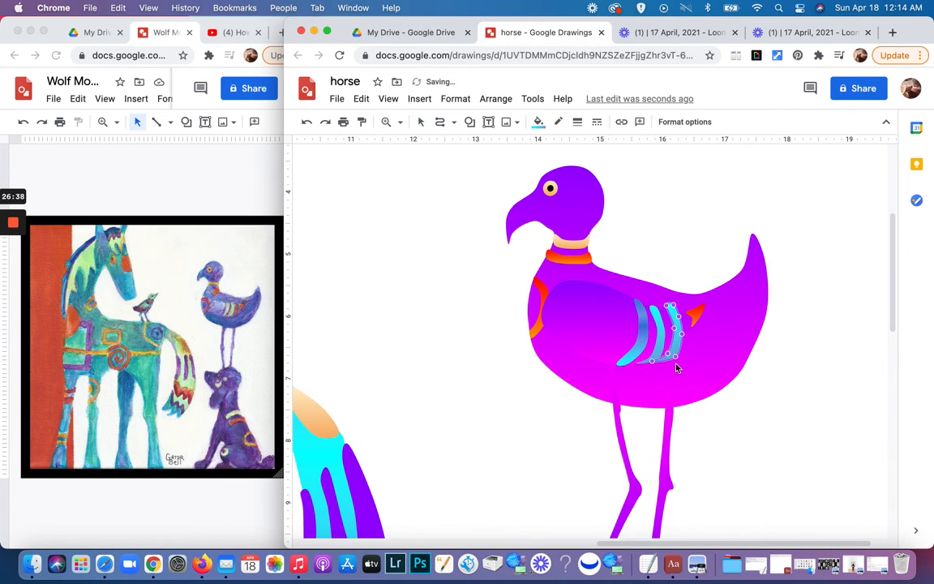
pyautogui.click(680, 362)
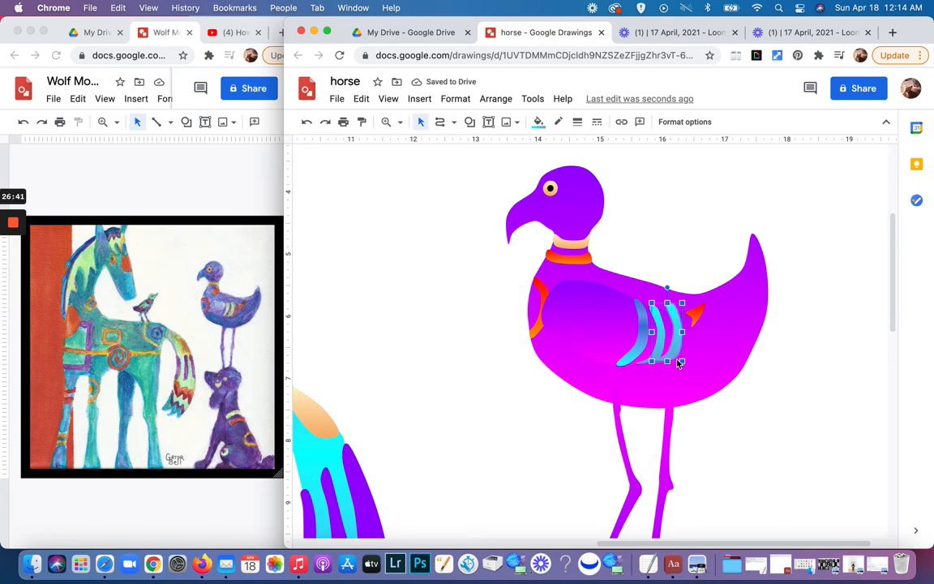
pyautogui.moveTo(679, 362); pyautogui.dragTo(680, 341)
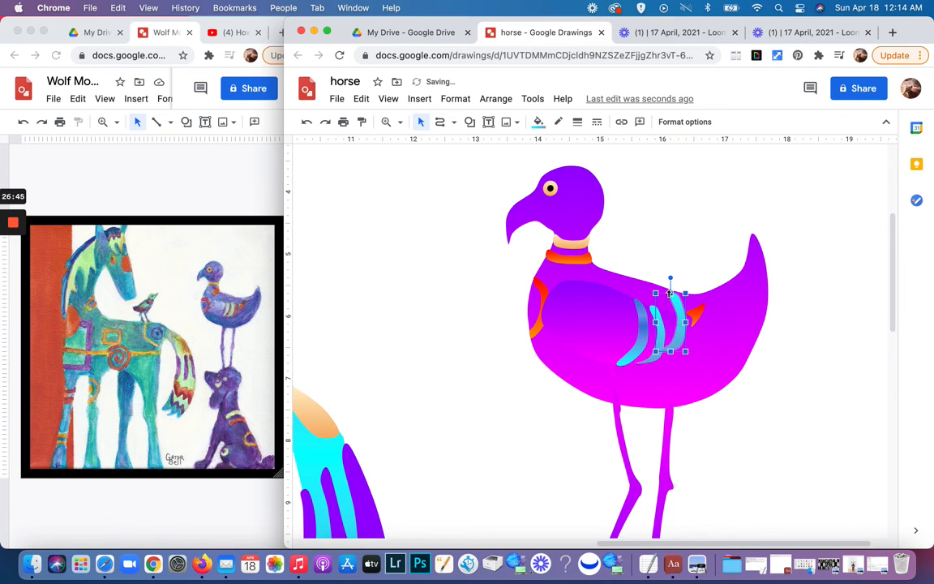
pyautogui.moveTo(670, 293); pyautogui.dragTo(685, 337)
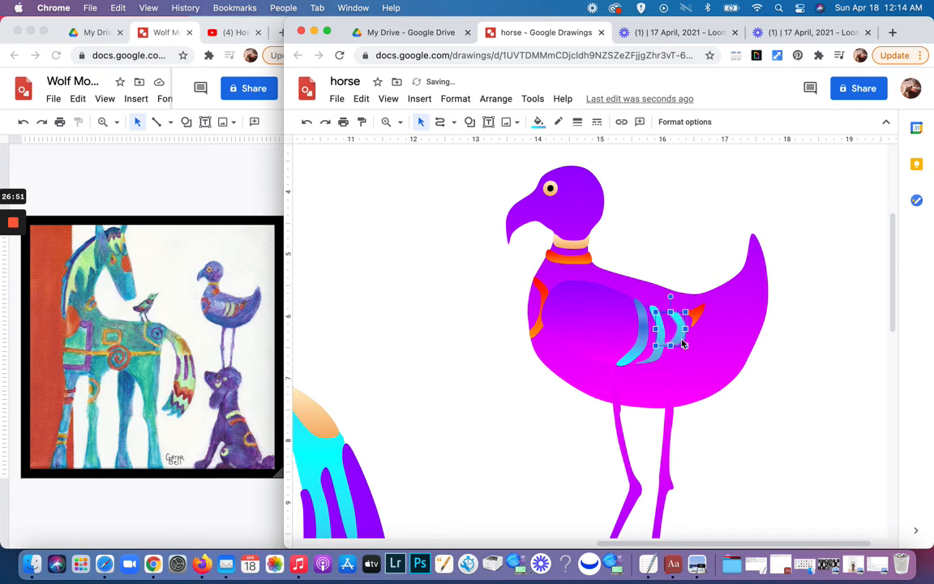
# - Reshape the short stripe copy by its outline points, pulling in its long lower tip and trimming its upper end
pyautogui.doubleClick(683, 344)
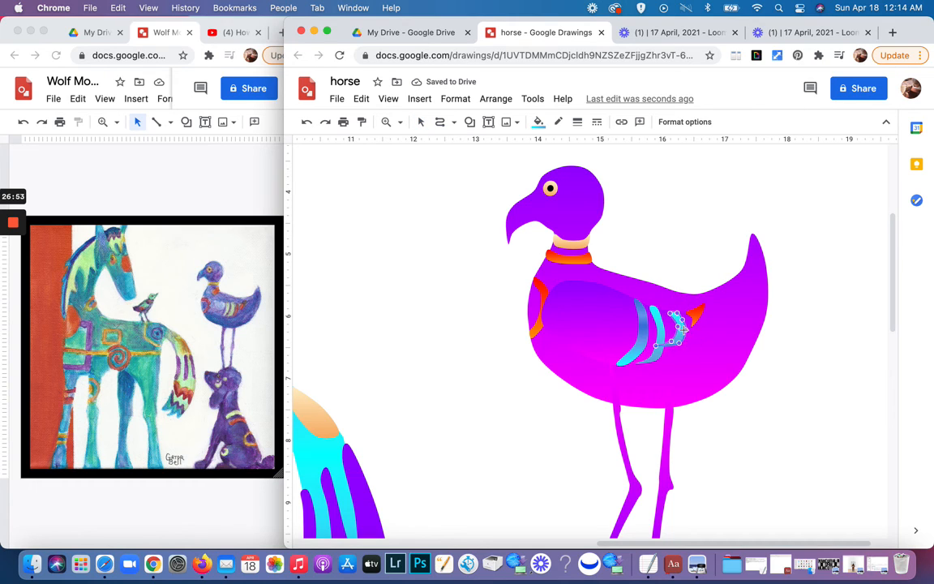
pyautogui.moveTo(684, 328); pyautogui.dragTo(678, 347)
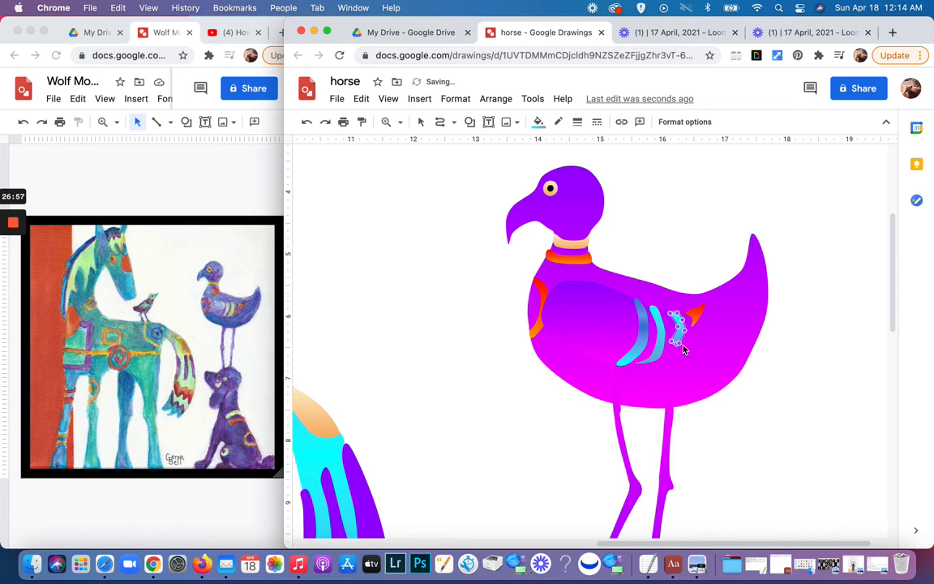
pyautogui.moveTo(682, 341); pyautogui.dragTo(685, 339)
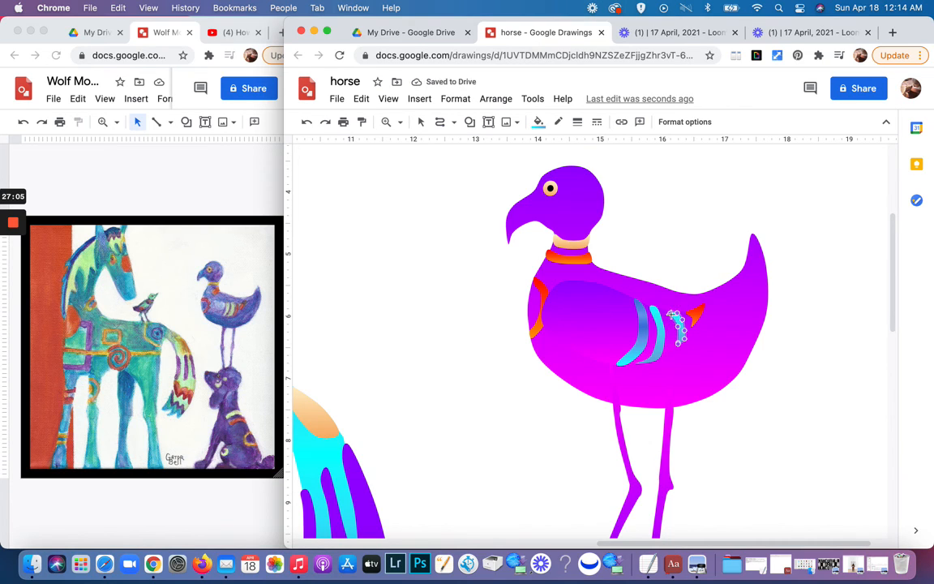
pyautogui.moveTo(673, 315); pyautogui.dragTo(675, 319)
pyautogui.press('Escape')
pyautogui.press('Escape')
pyautogui.click(686, 344)
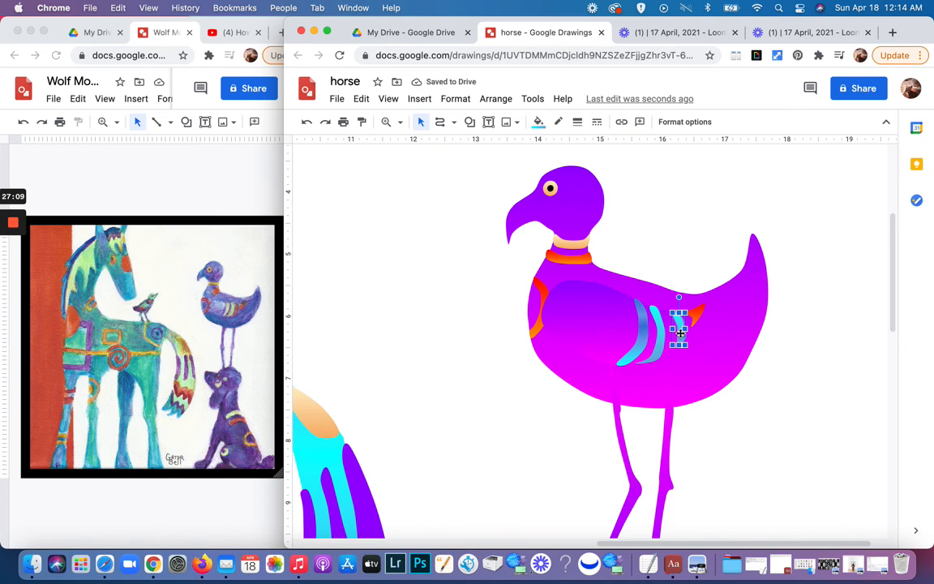
# - Fill the short wing stripe with the custom red-to-orange gradient
pyautogui.click(539, 123)
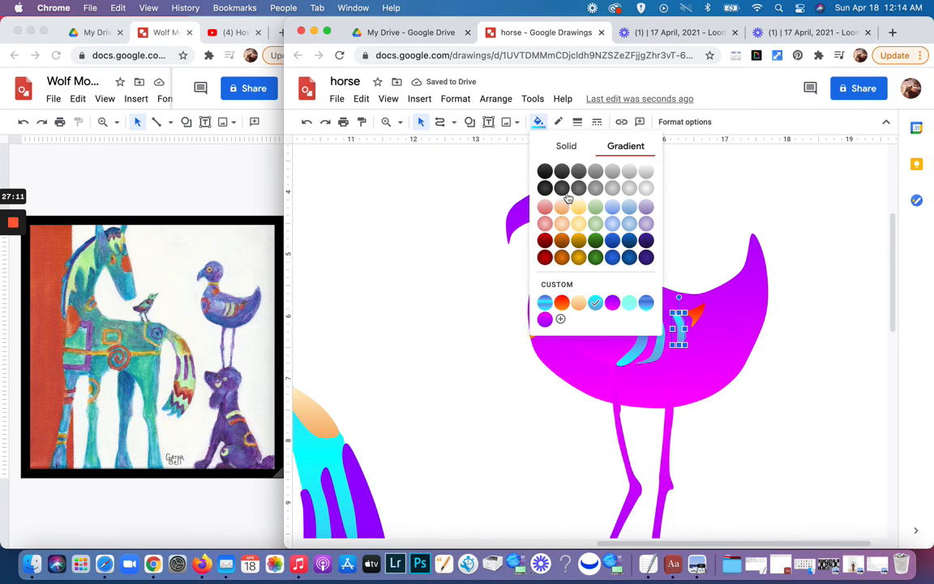
pyautogui.click(563, 305)
pyautogui.click(548, 371)
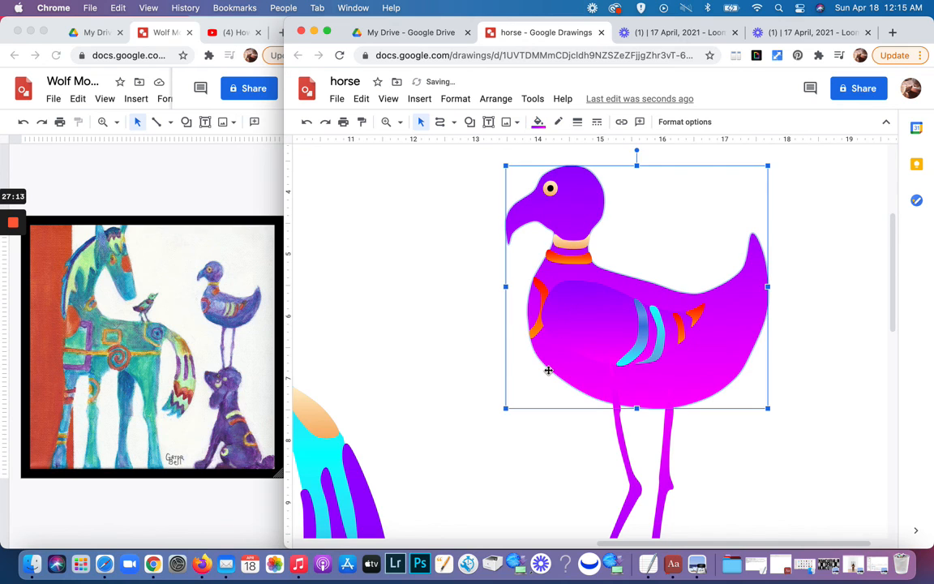
pyautogui.click(491, 383)
pyautogui.scroll(-5, 559, 450)
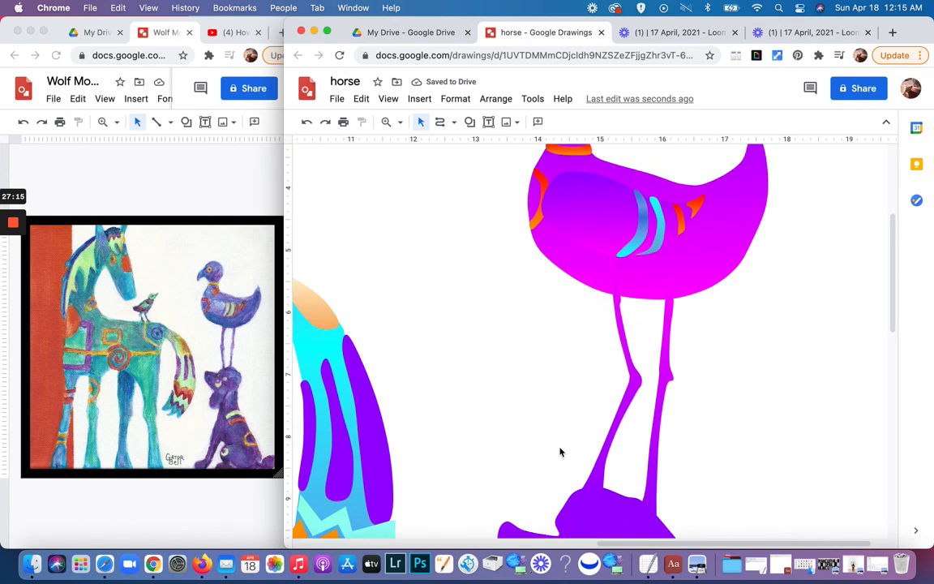
pyautogui.scroll(4, 559, 452)
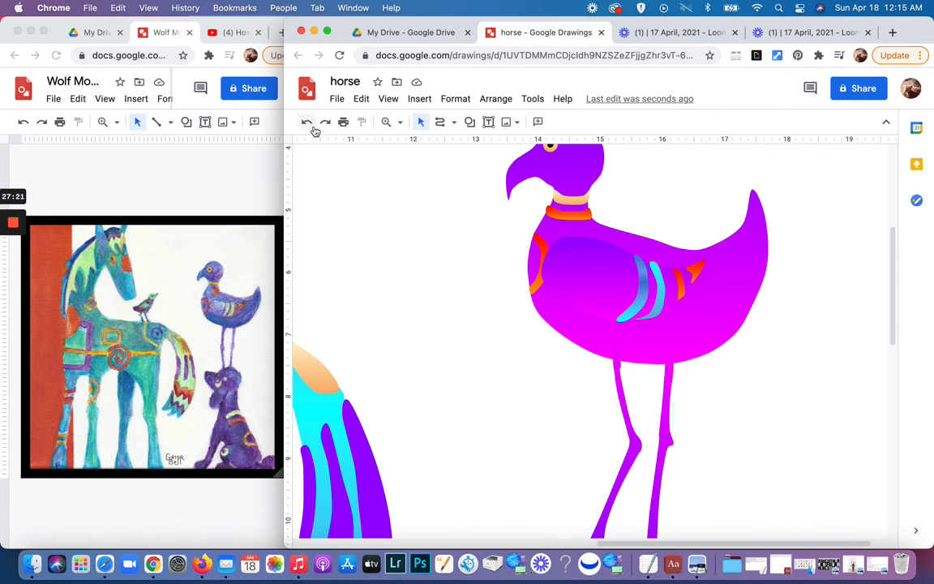
# - Change the large bird's wing fill to the custom gradient running from magenta at its upper edge to purple at its lower edge
pyautogui.click(559, 269)
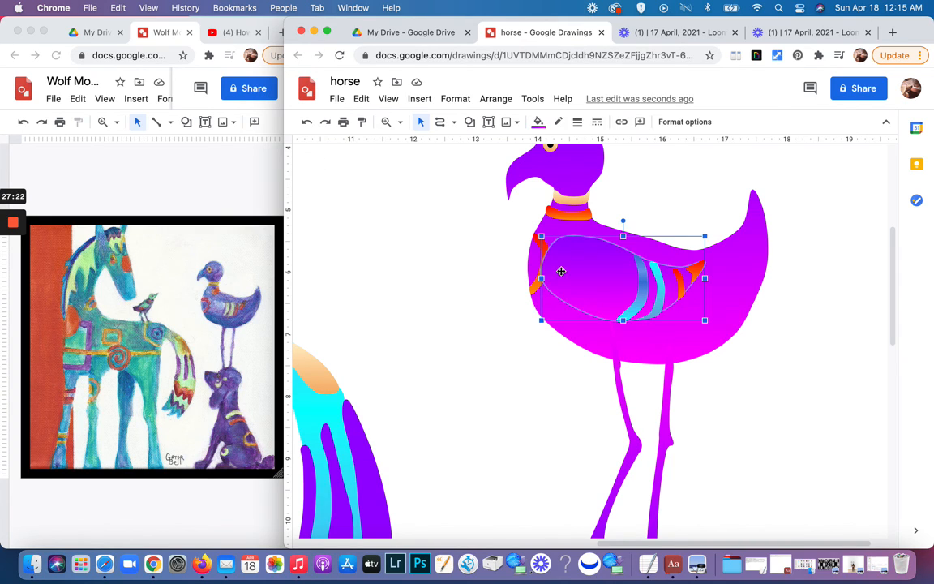
pyautogui.click(496, 99)
pyautogui.click(496, 99)
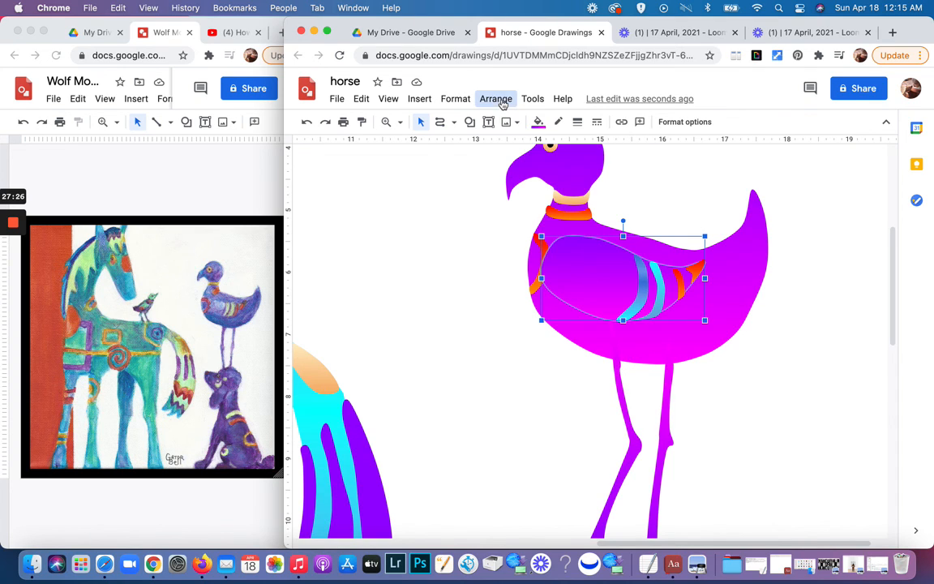
pyautogui.click(539, 122)
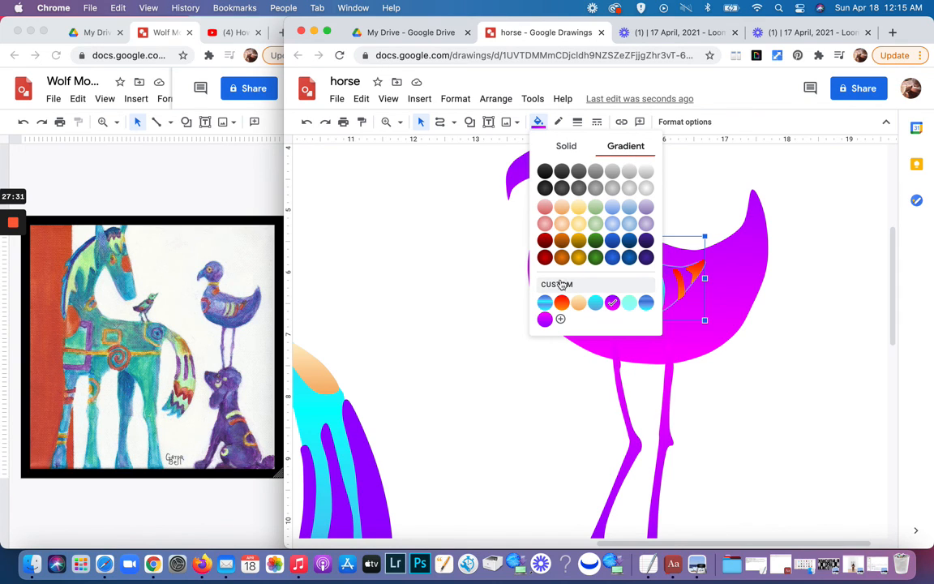
pyautogui.click(544, 320)
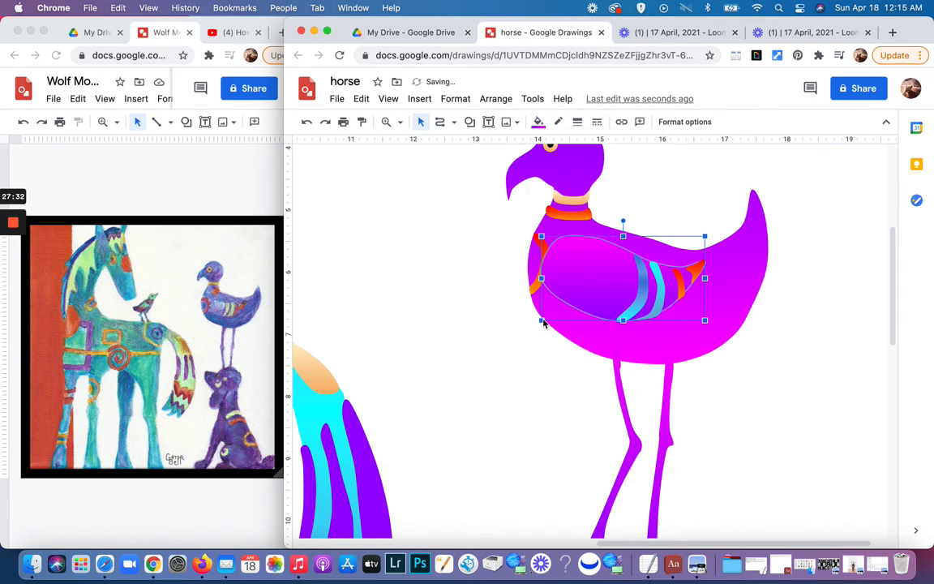
pyautogui.click(736, 387)
pyautogui.scroll(5, 736, 388)
pyautogui.scroll(-4, 738, 392)
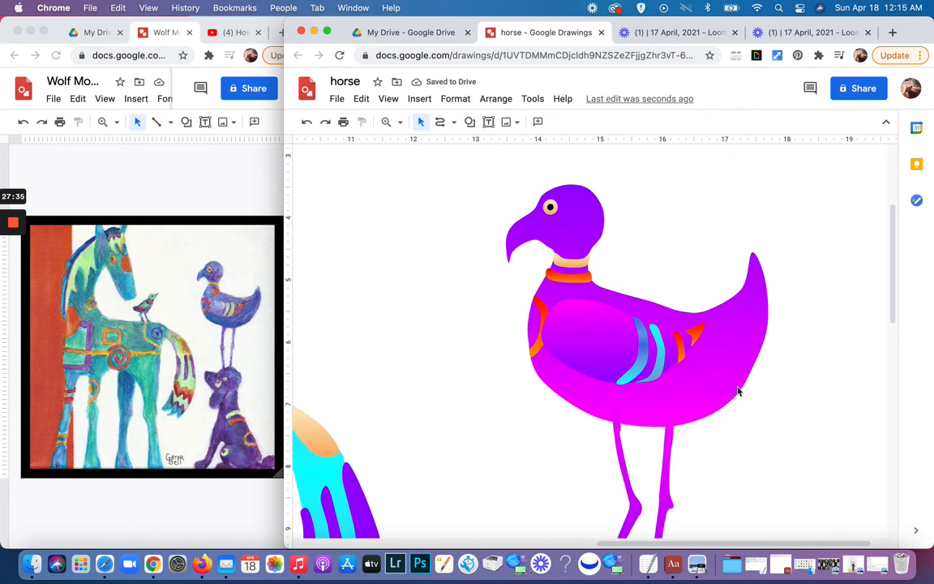
pyautogui.scroll(-1, 739, 391)
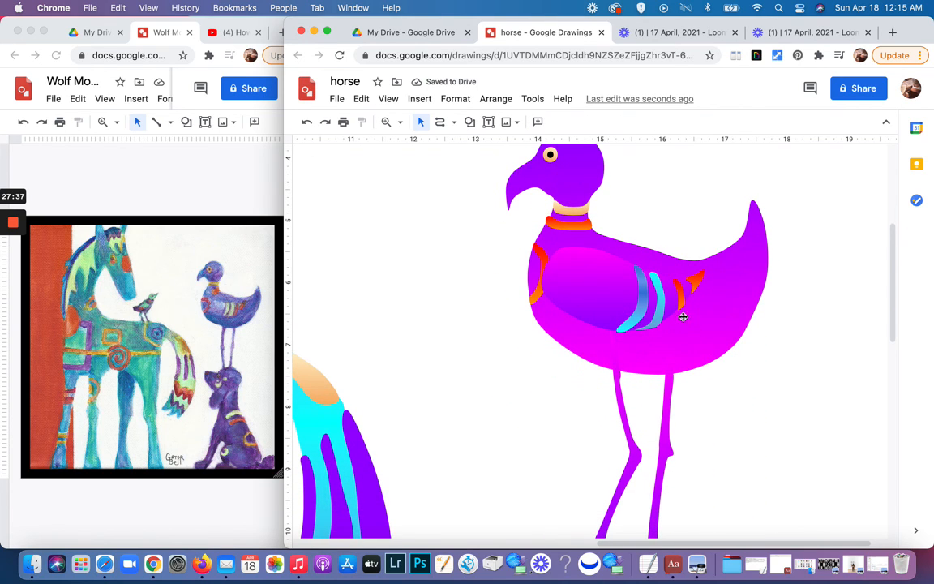
# - Set the angle of the blue-to-cyan linear gradient on the wing stripe nearest the large bird's neck to 270°
pyautogui.click(643, 305)
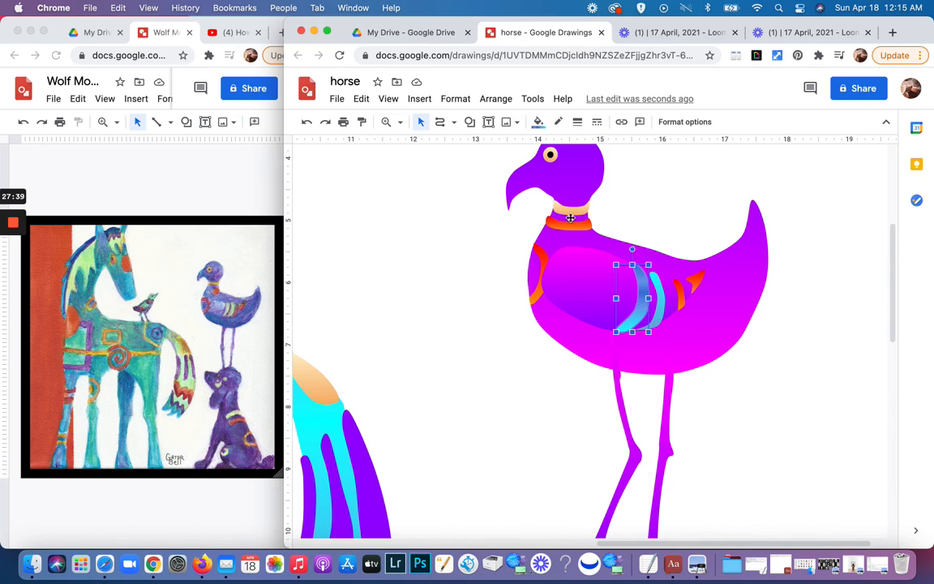
pyautogui.click(538, 121)
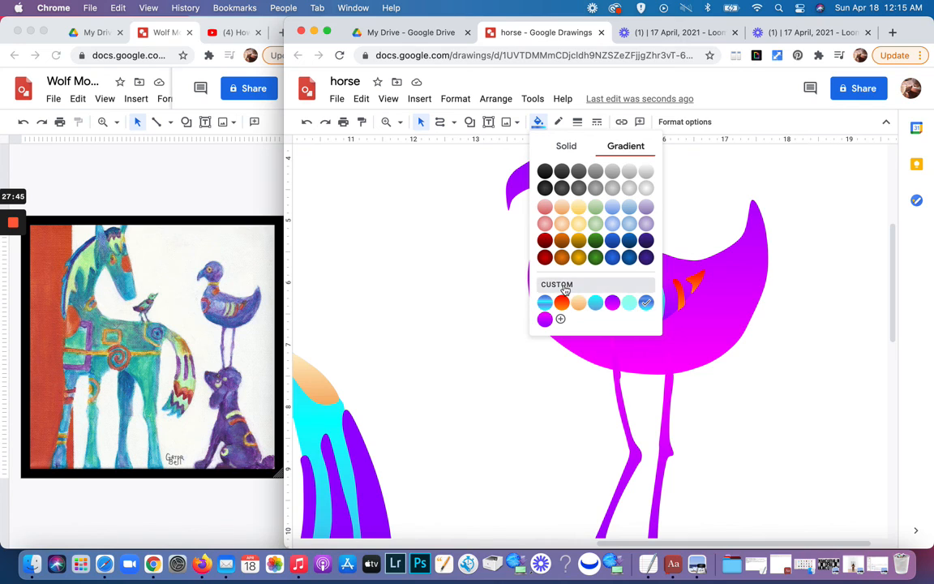
pyautogui.click(561, 319)
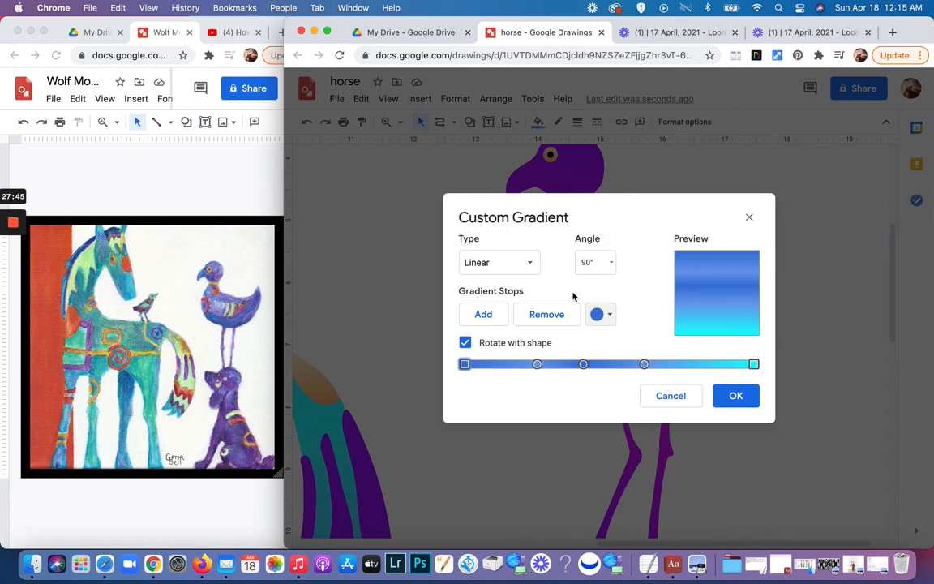
pyautogui.click(612, 264)
pyautogui.click(610, 393)
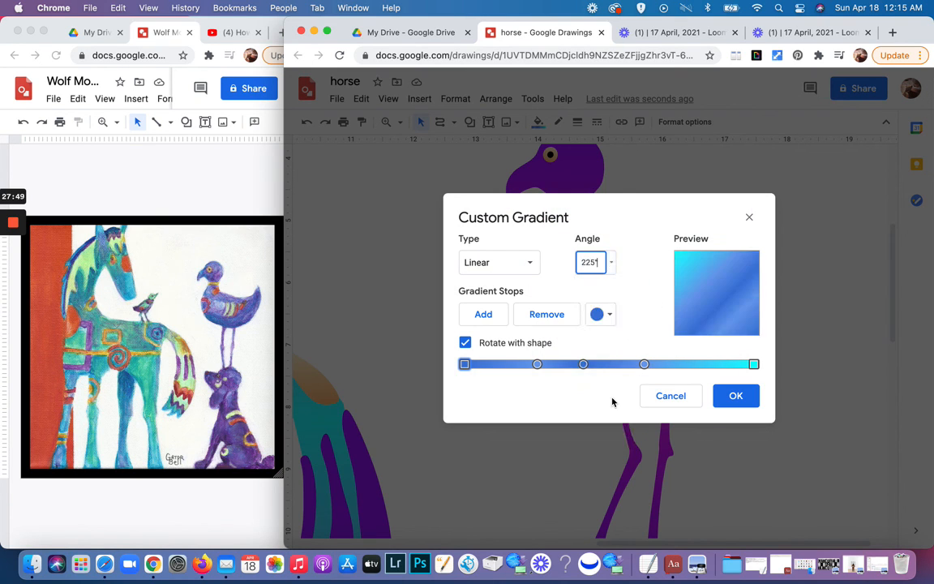
pyautogui.click(612, 263)
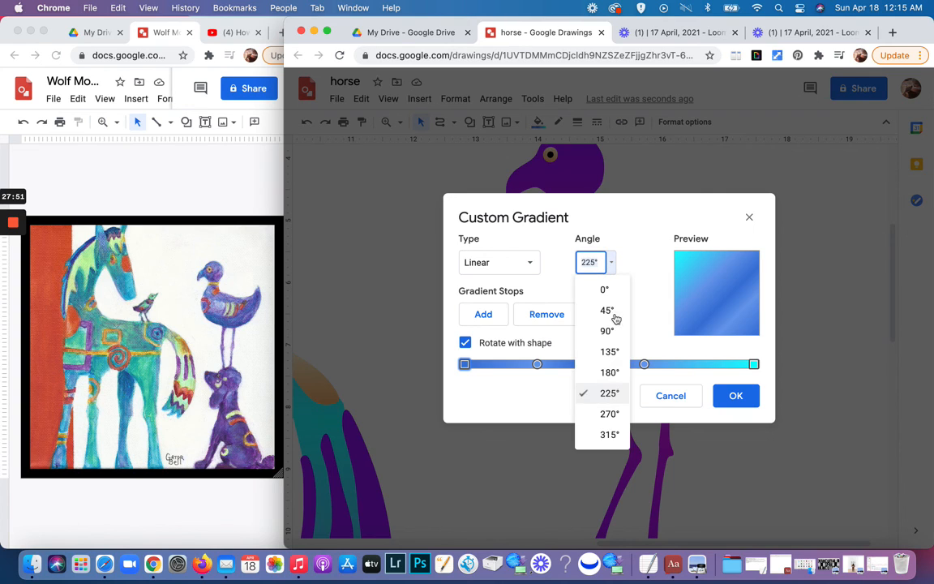
pyautogui.click(610, 373)
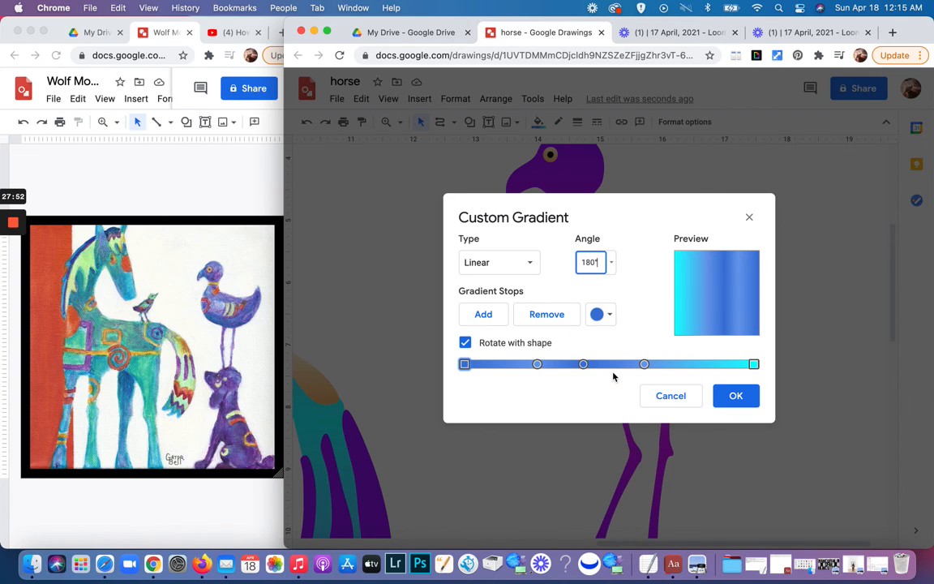
pyautogui.click(613, 262)
pyautogui.click(608, 413)
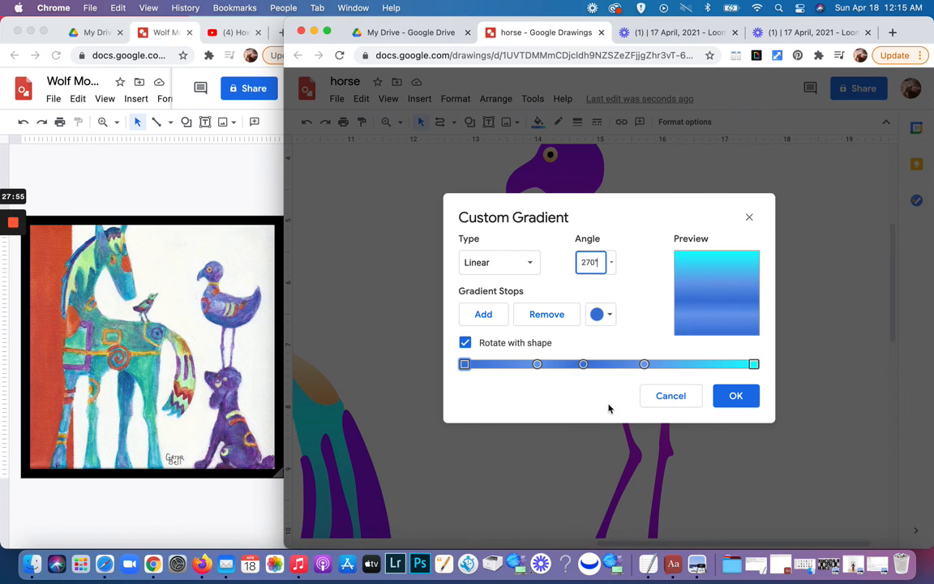
pyautogui.click(726, 399)
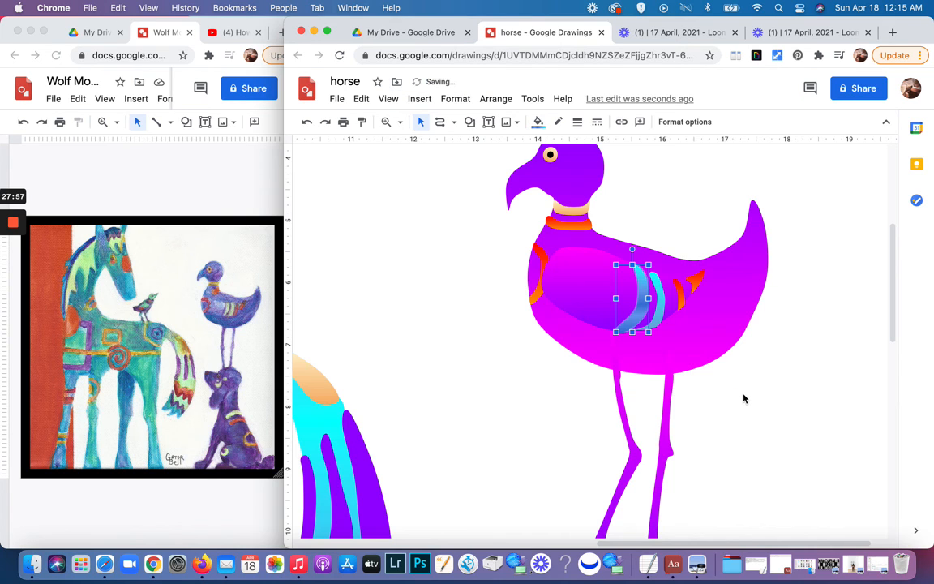
pyautogui.click(745, 399)
# - Look over the large bird and the dog up close, and fit the whole drawing in view
pyautogui.scroll(1, 748, 460)
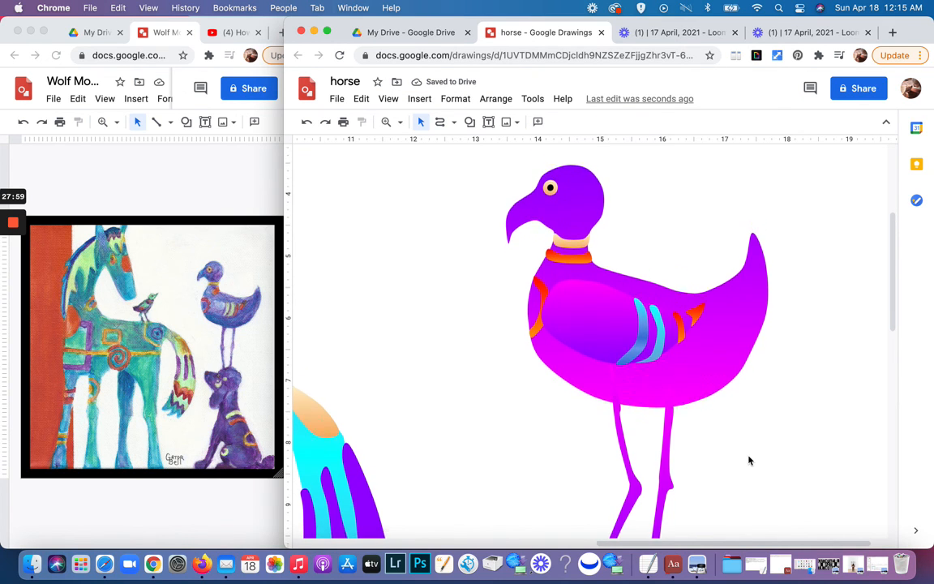
pyautogui.scroll(-3, 749, 459)
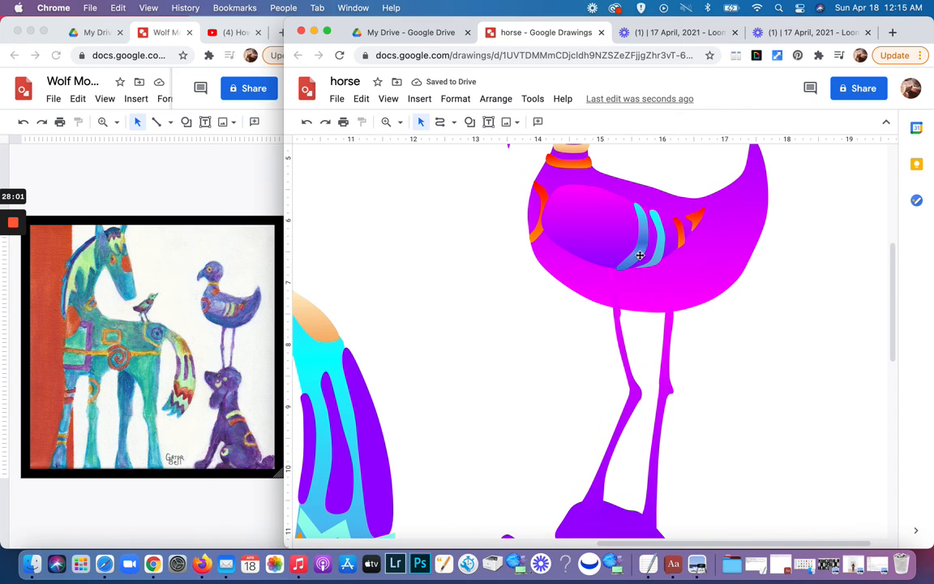
pyautogui.scroll(-7, 727, 357)
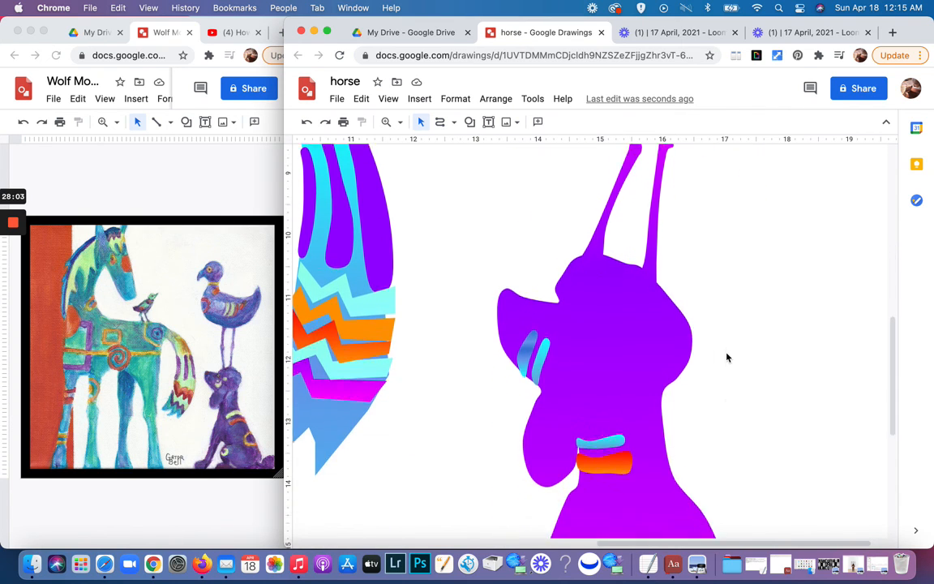
pyautogui.scroll(12, 727, 357)
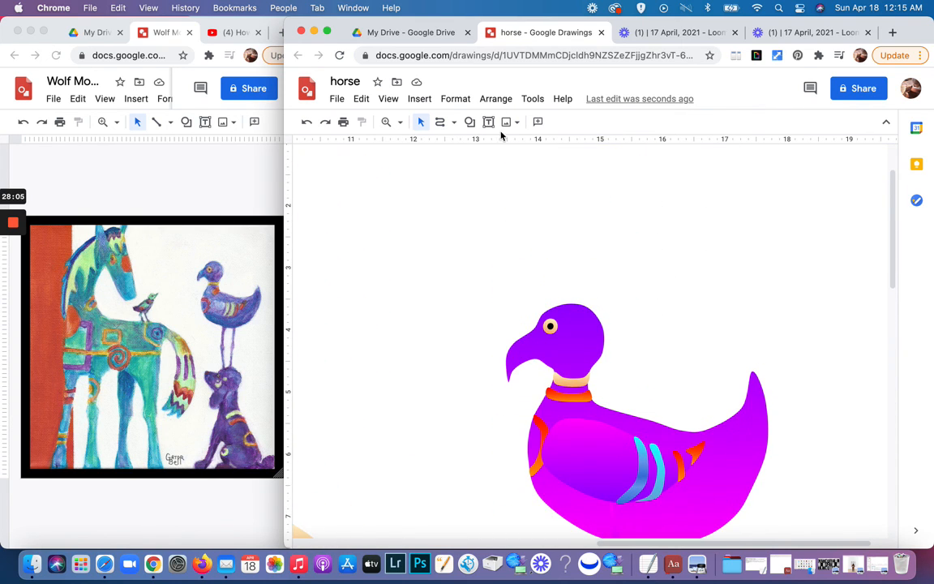
pyautogui.click(388, 99)
pyautogui.moveTo(403, 124)
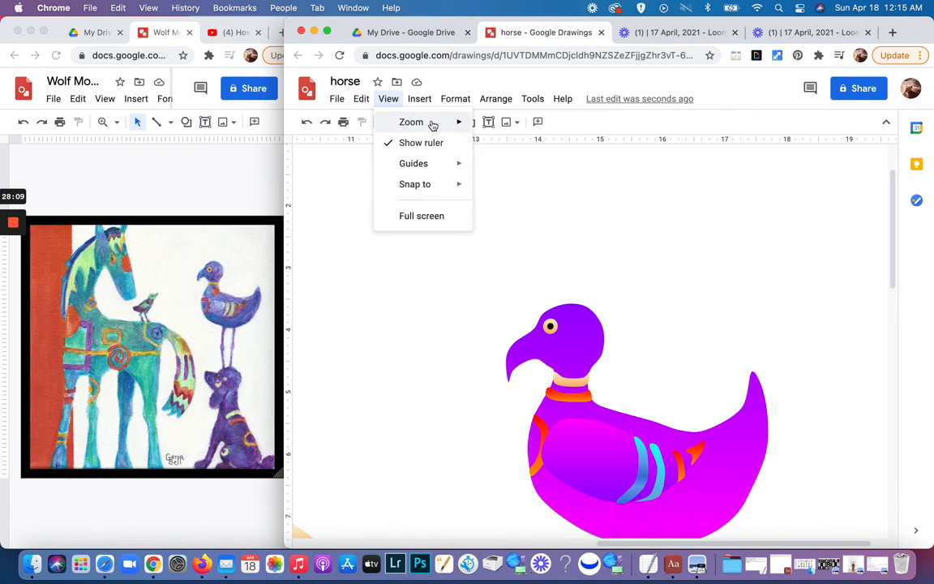
pyautogui.moveTo(433, 125)
pyautogui.click(500, 129)
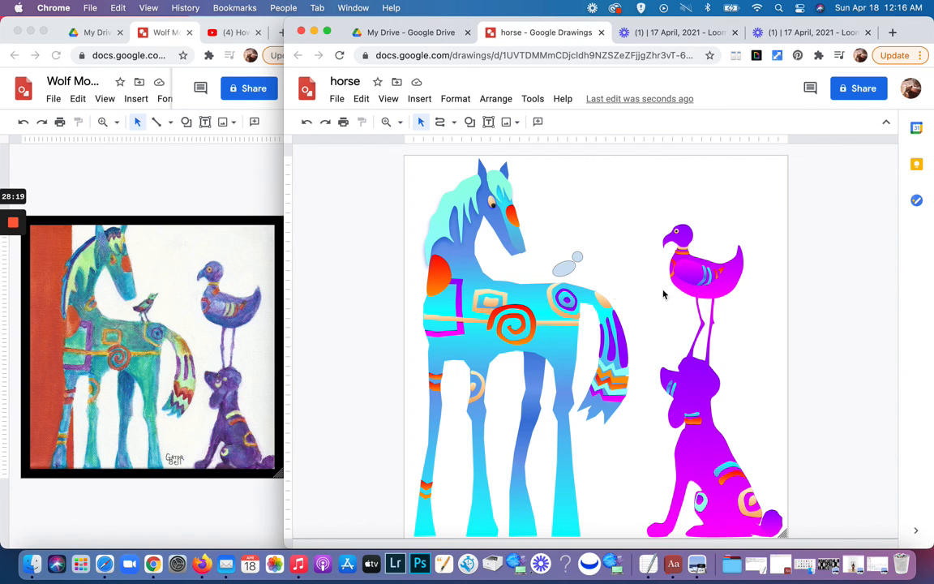
# - Draw a full-height rectangle along the page's left edge and narrow it to end just behind the horse's ears
pyautogui.click(470, 122)
pyautogui.moveTo(490, 147)
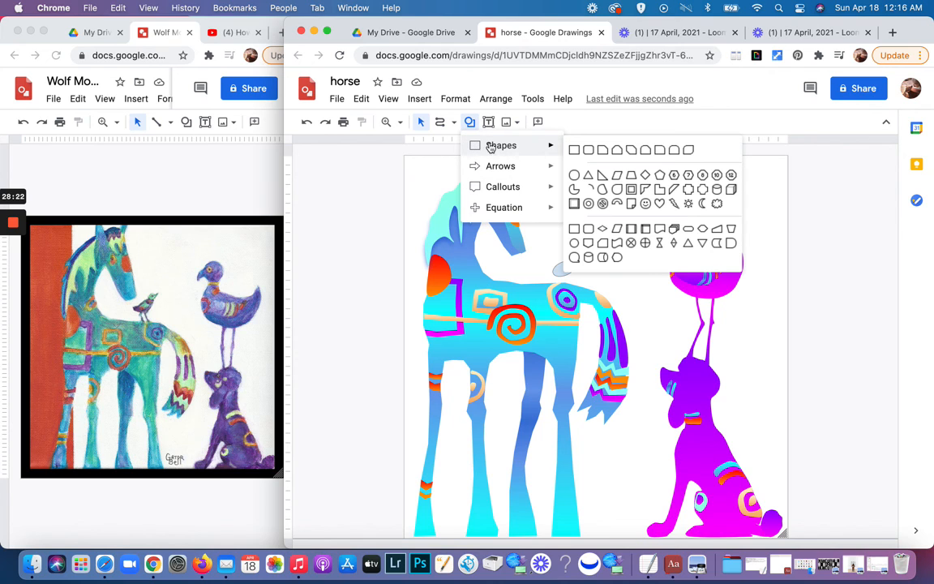
pyautogui.click(575, 150)
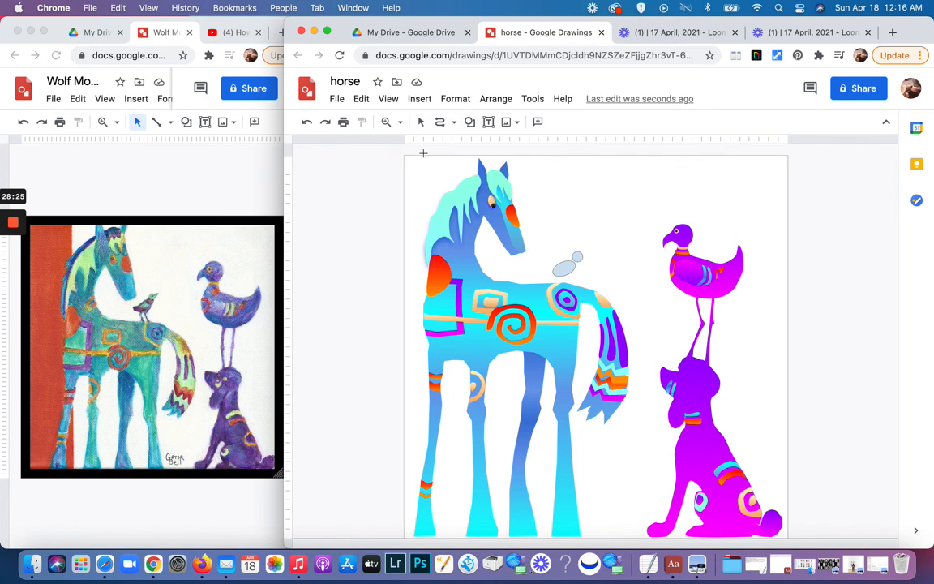
pyautogui.moveTo(425, 155); pyautogui.dragTo(527, 277)
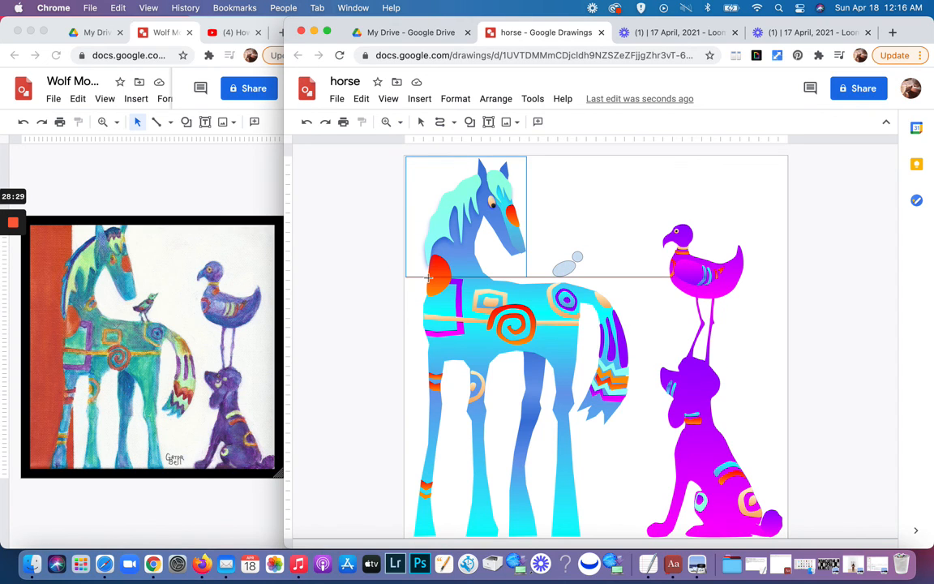
pyautogui.moveTo(427, 278); pyautogui.dragTo(449, 537)
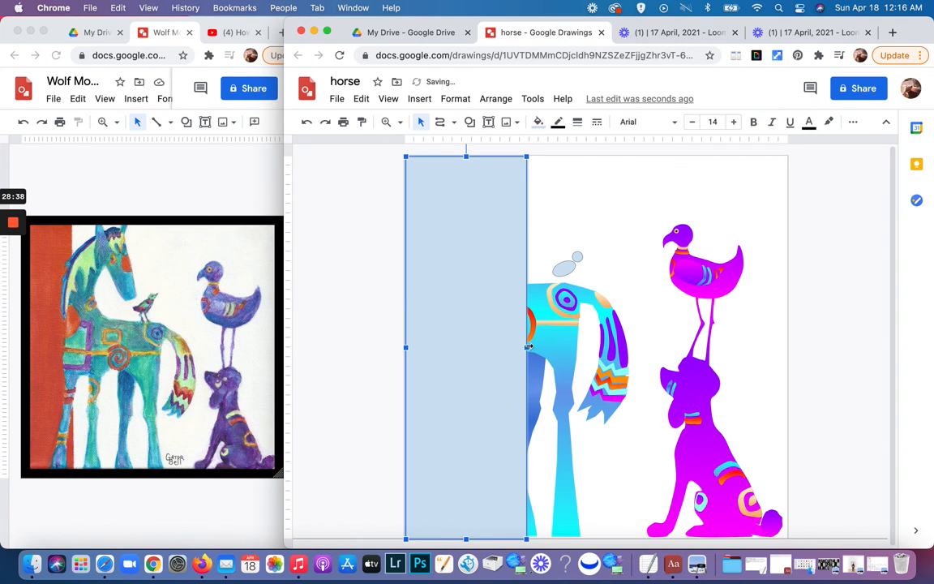
pyautogui.moveTo(528, 347); pyautogui.dragTo(473, 338)
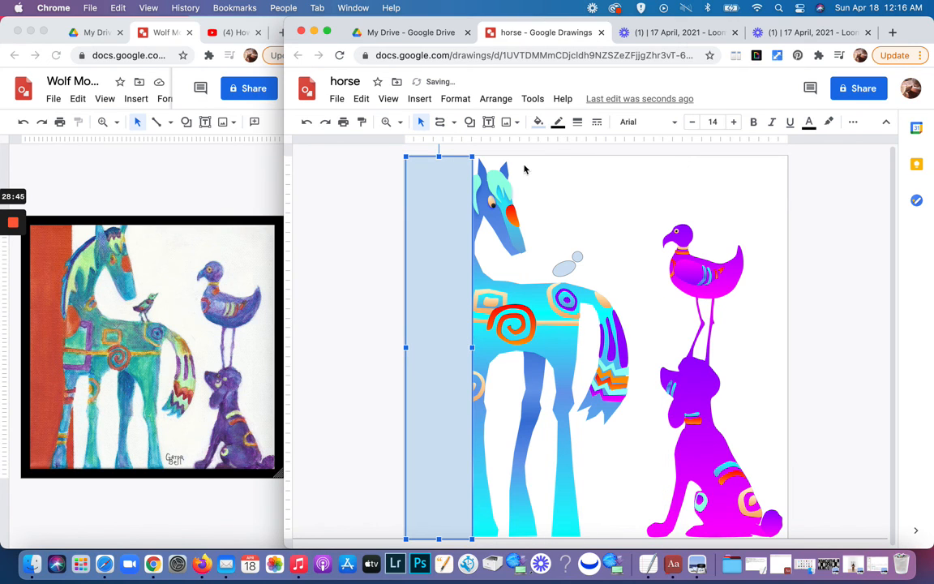
# - Remove the tall rectangle's outline and fill it with solid dark red
pyautogui.click(536, 123)
pyautogui.click(531, 126)
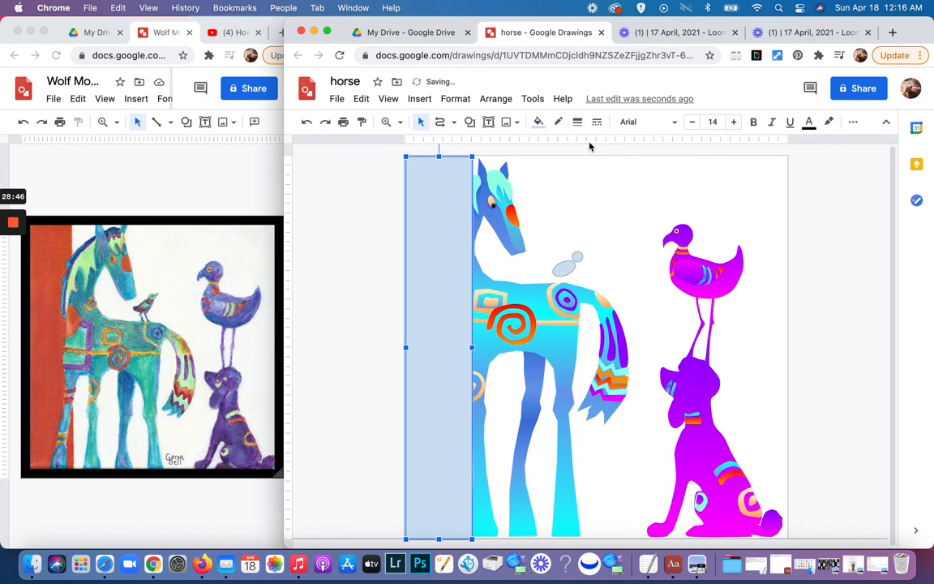
pyautogui.click(537, 123)
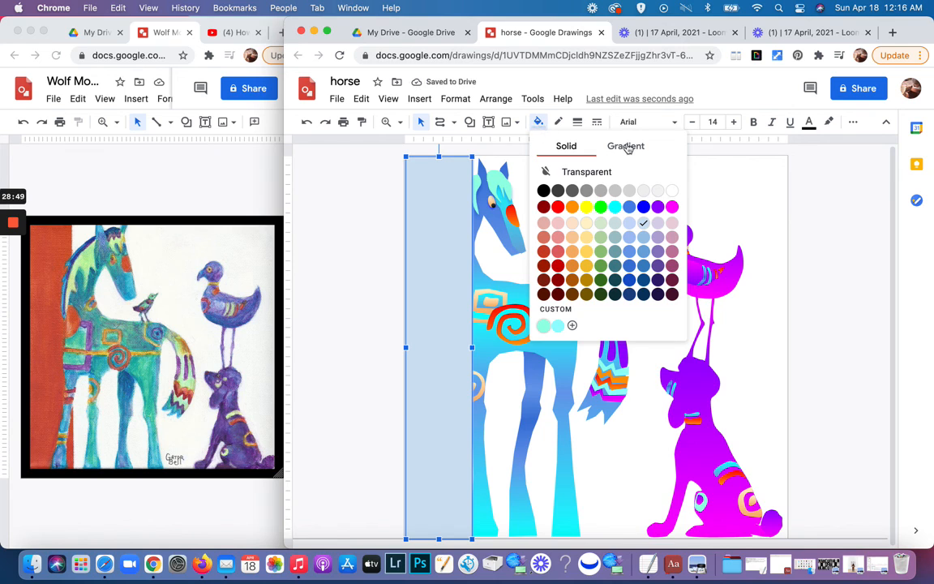
pyautogui.click(558, 267)
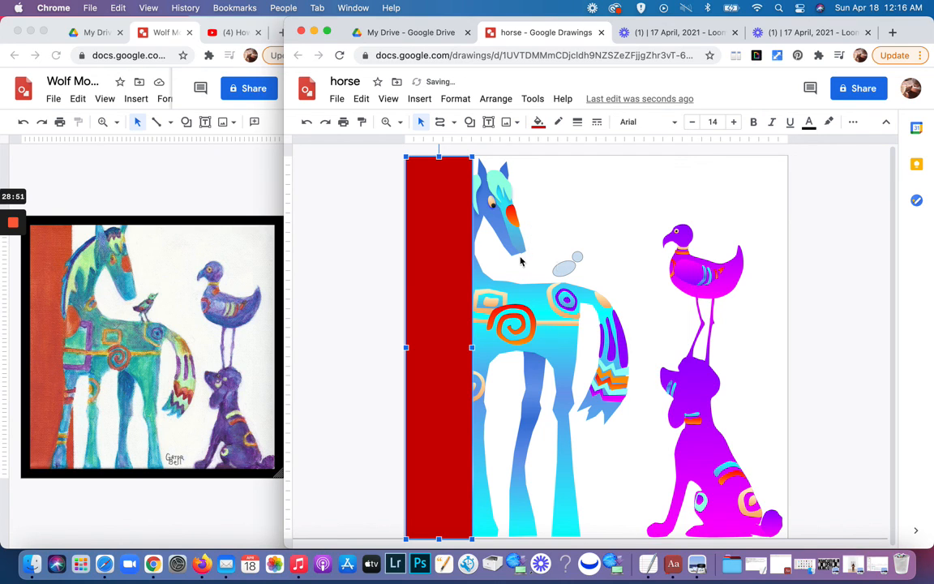
# - Send the red rectangle behind all other shapes and widen it until its right edge reaches the horse's eye
pyautogui.click(502, 103)
pyautogui.moveTo(511, 122)
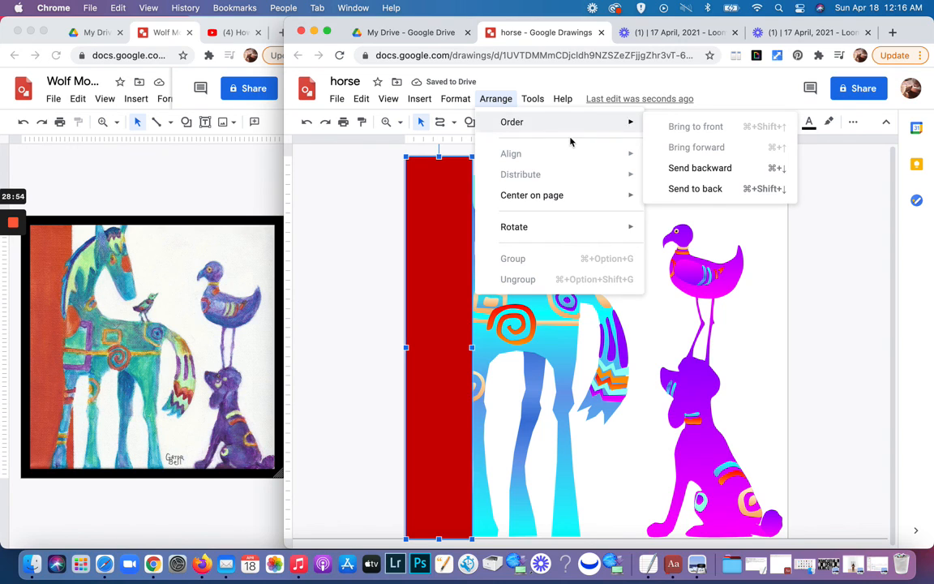
pyautogui.click(686, 189)
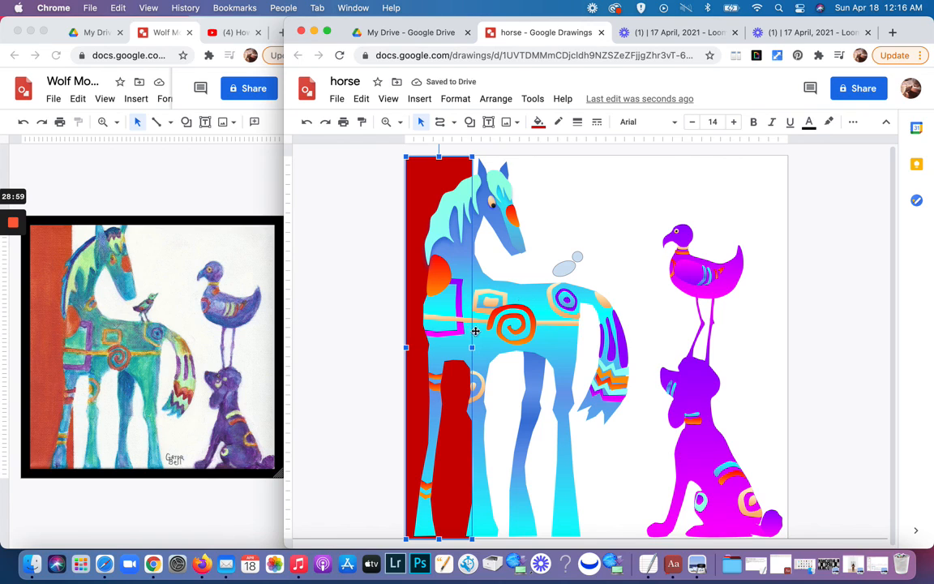
pyautogui.moveTo(472, 349); pyautogui.dragTo(492, 350)
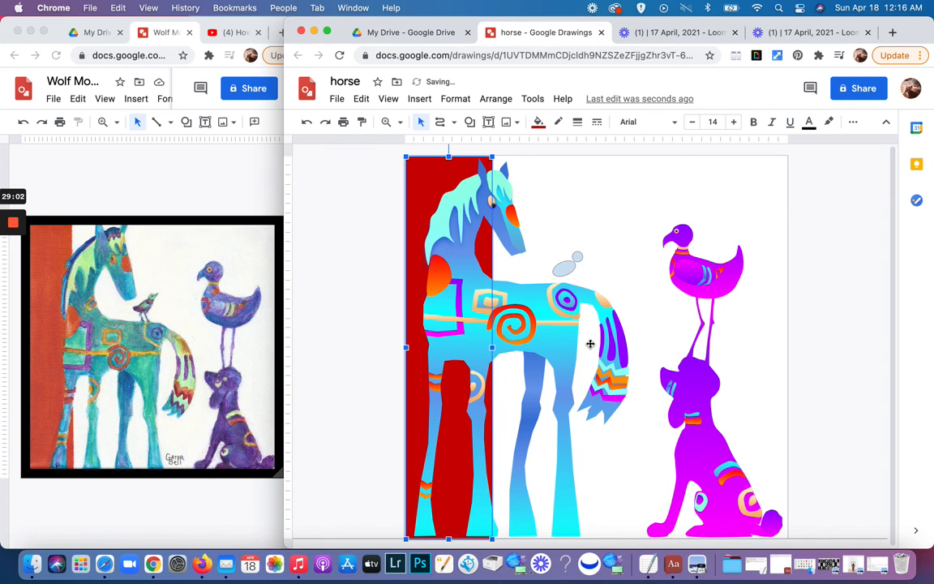
pyautogui.click(629, 261)
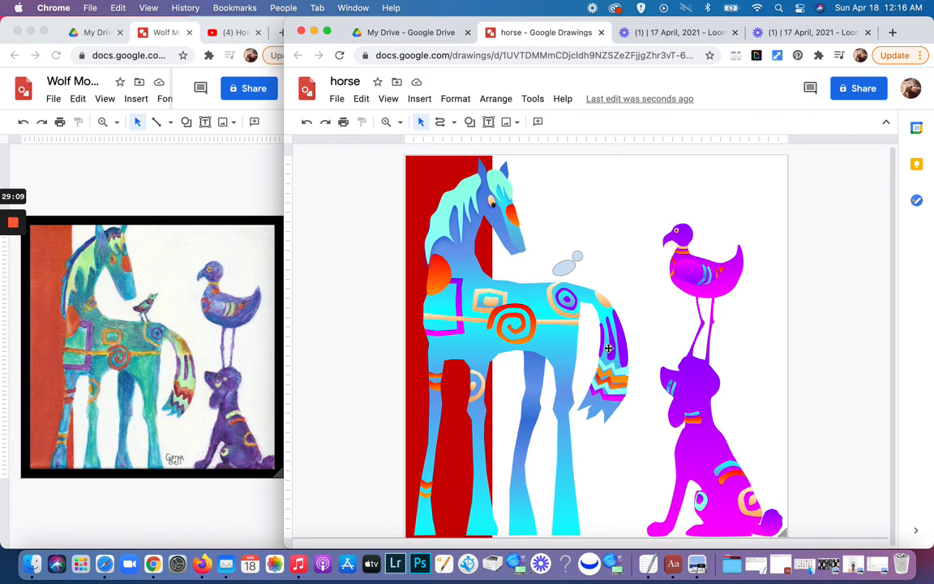
# - Try a solid black background for the page and undo it
pyautogui.rightClick(605, 177)
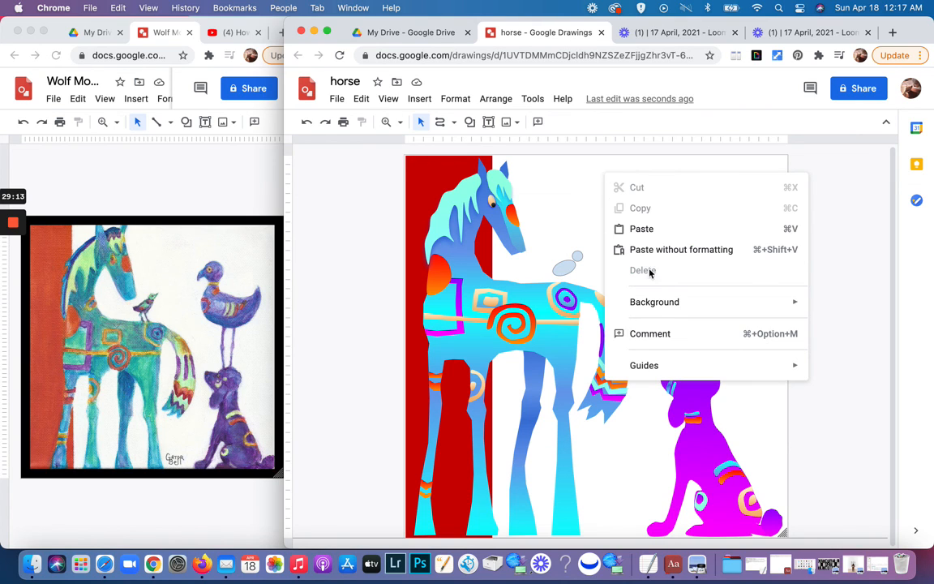
pyautogui.moveTo(653, 305)
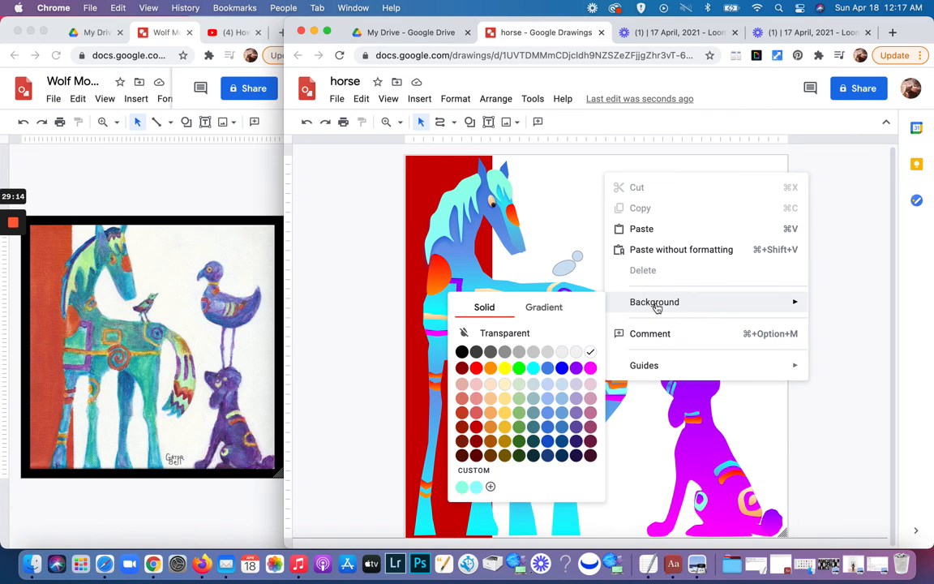
pyautogui.click(463, 351)
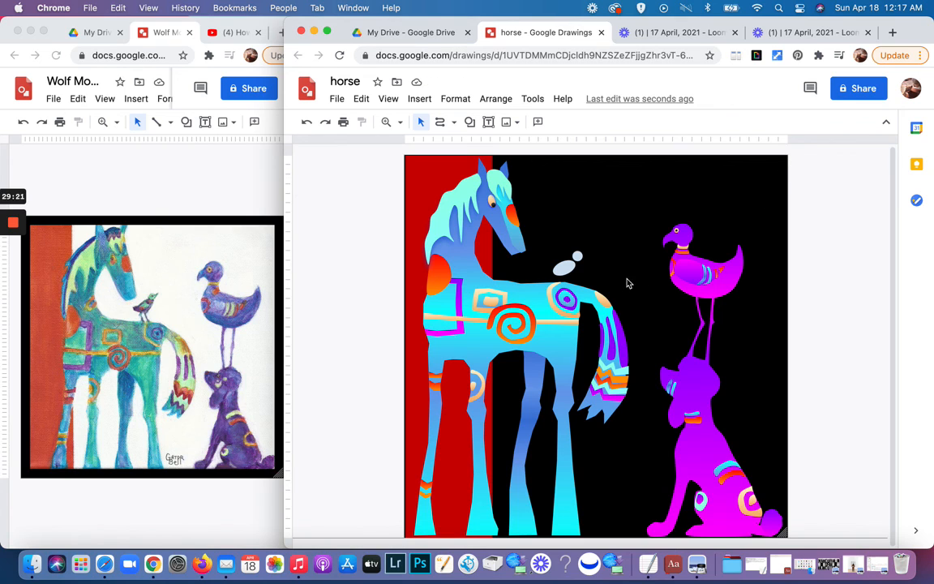
pyautogui.click(305, 124)
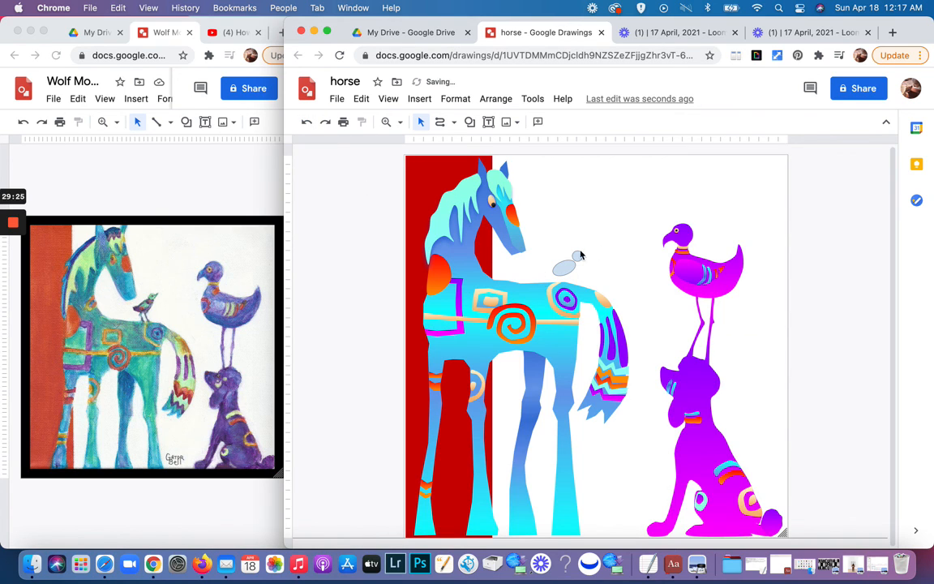